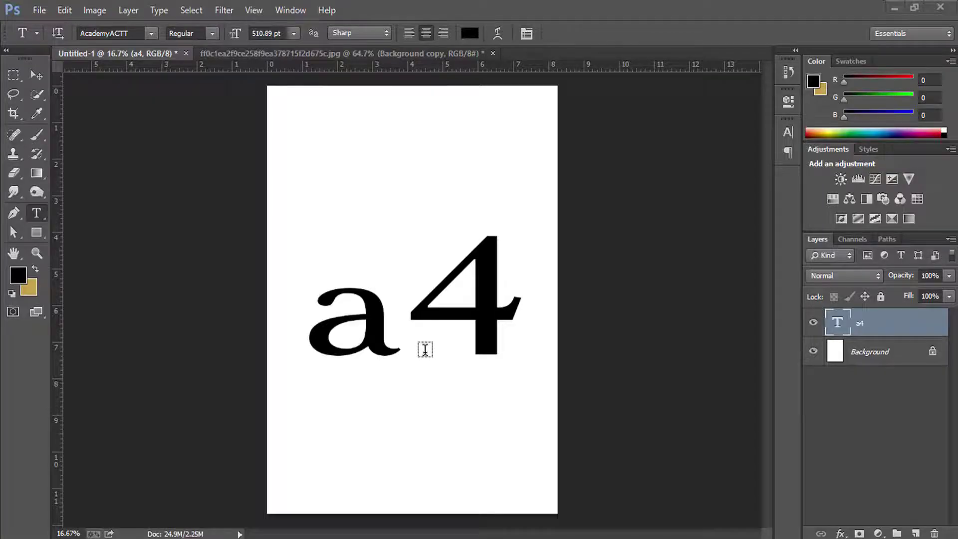
Delete the a4 text layer, leaving only the blank white Background layer.
click(37, 79)
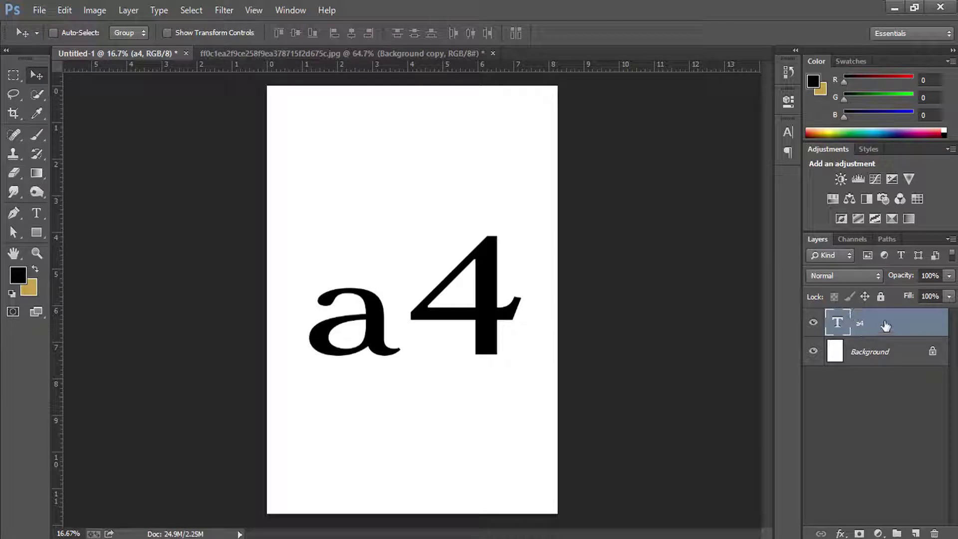
drag(886, 326, 932, 533)
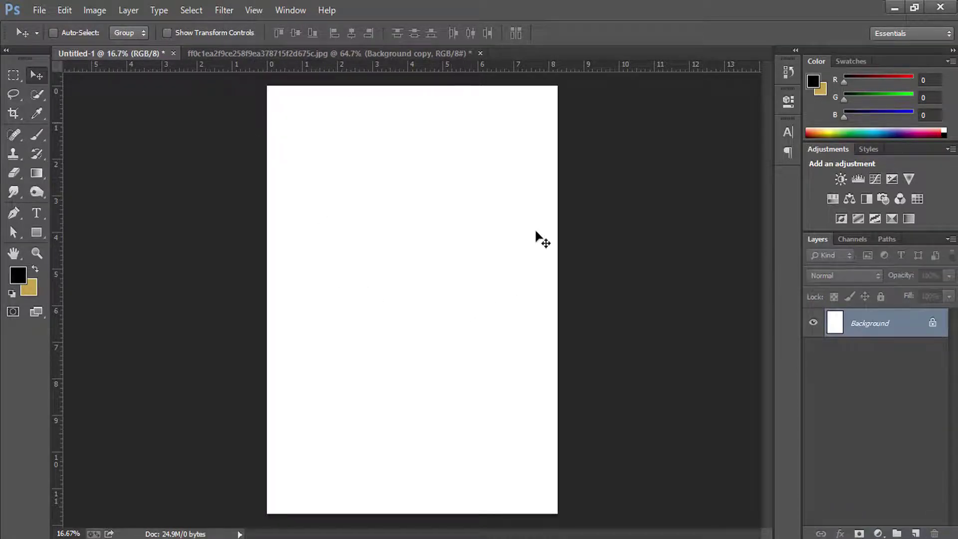
Fill the Background with 50% Gray and drag texture_371 onto the canvas.
click(64, 11)
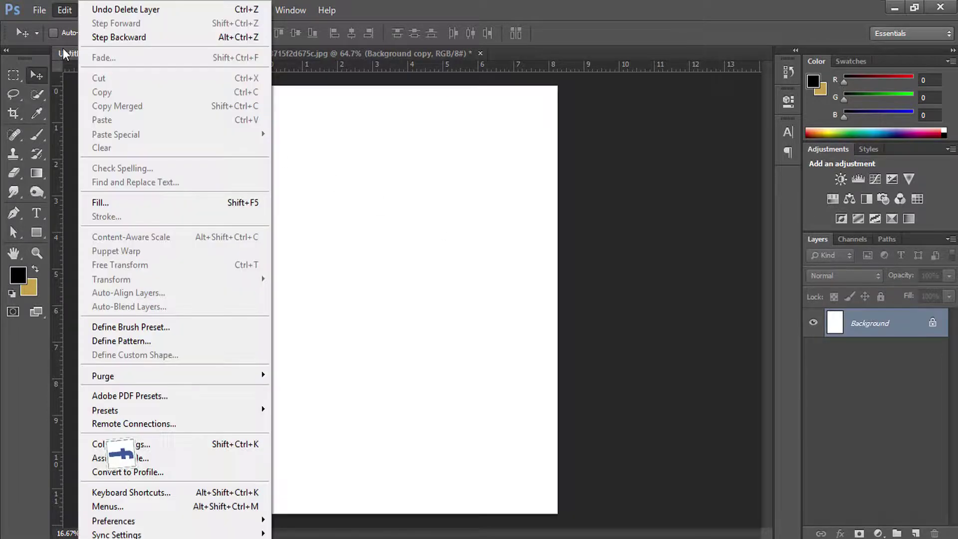
click(118, 200)
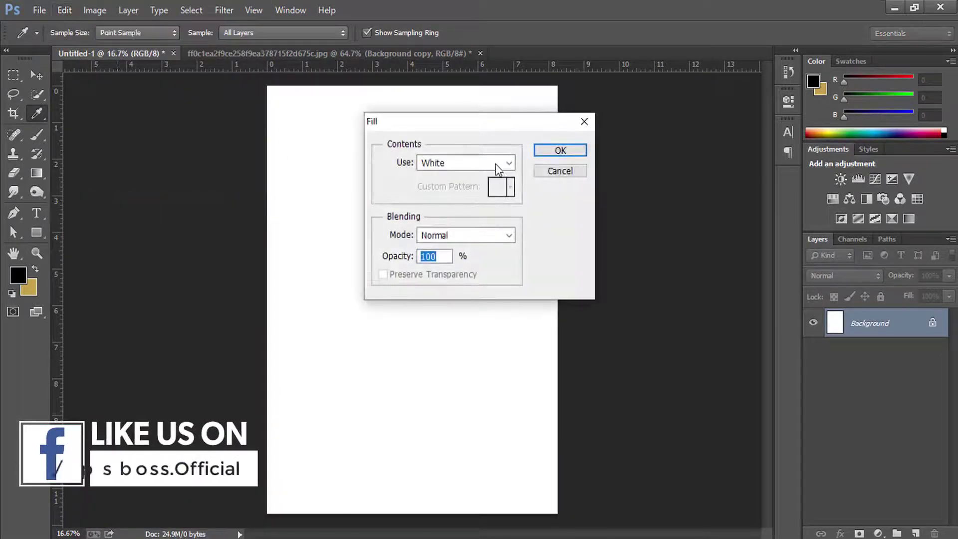
click(499, 163)
click(454, 282)
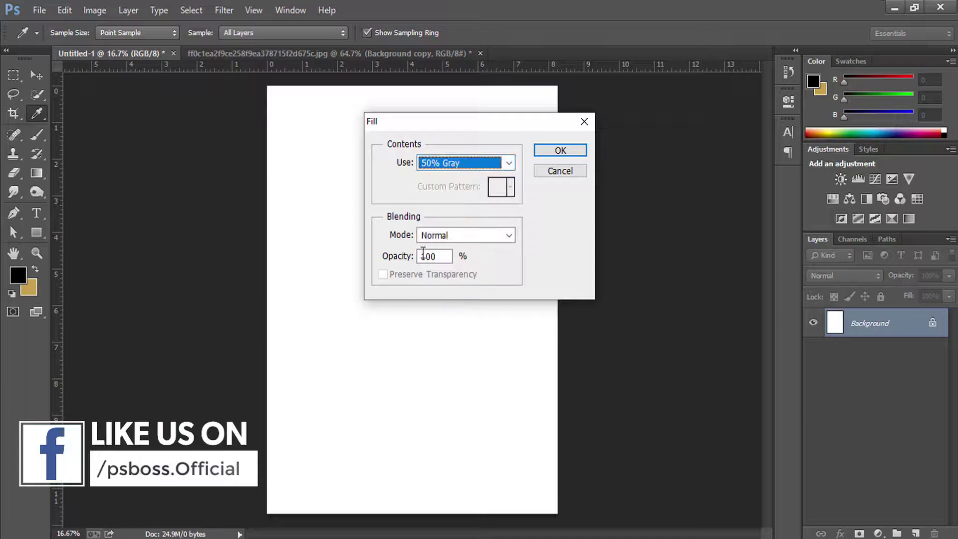
click(547, 152)
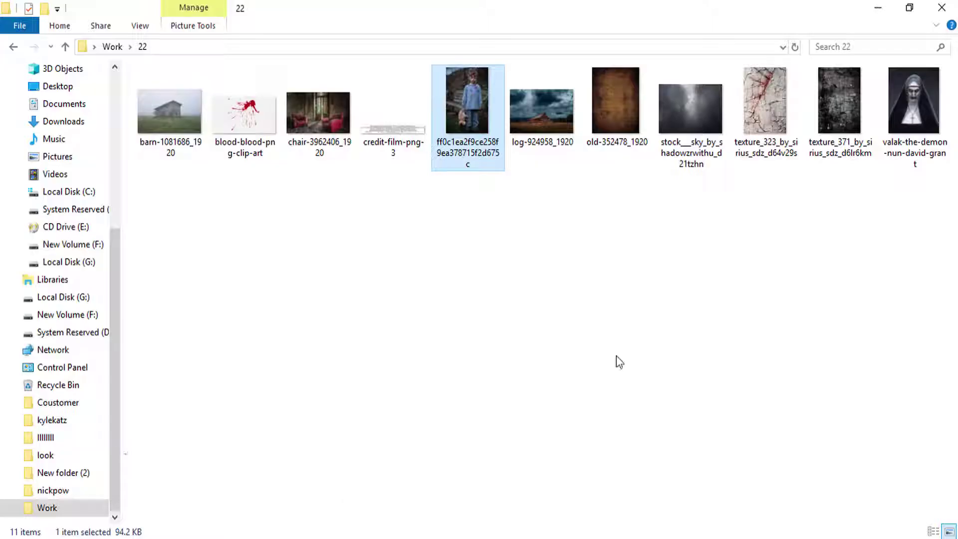
click(673, 284)
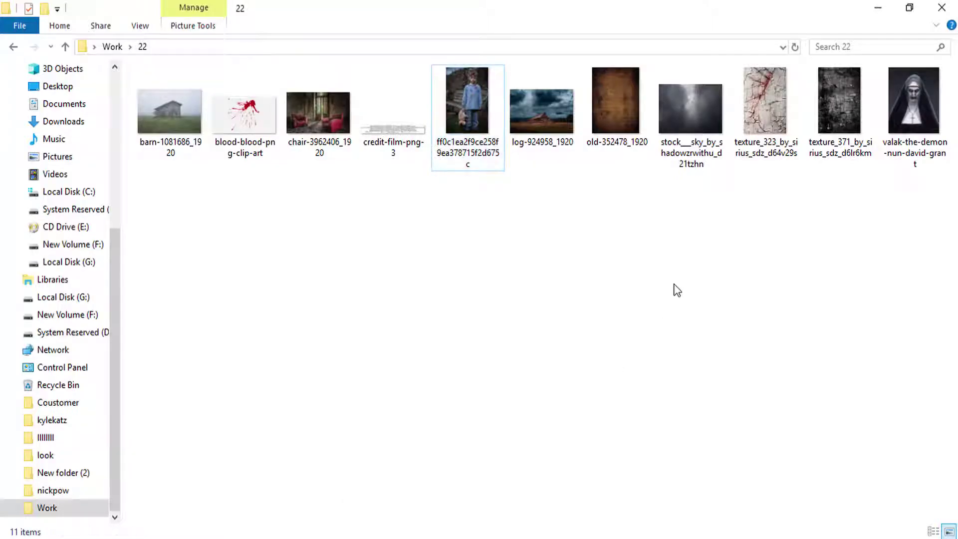
mouse_move(830, 107)
mouse_down()
mouse_move(349, 536)
mouse_move(441, 358)
mouse_up()
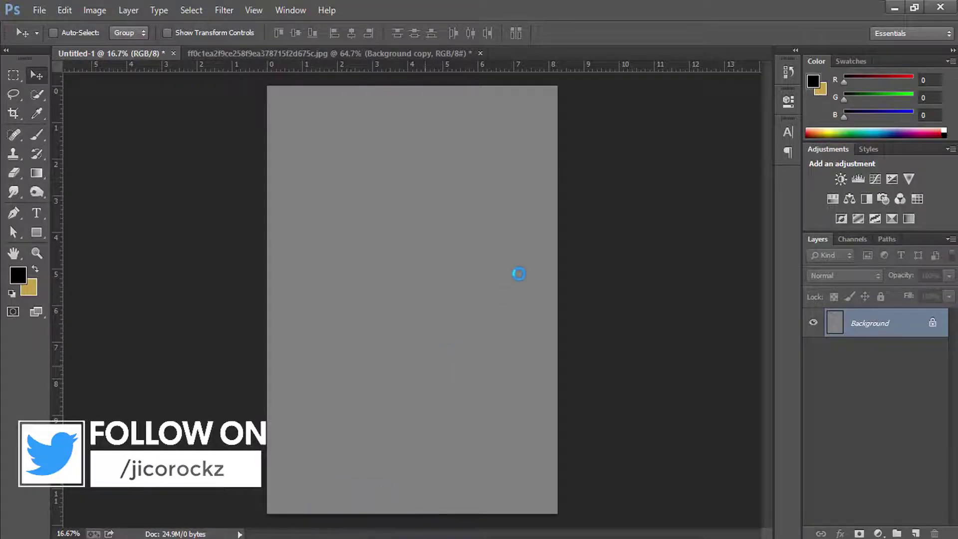
Stretch texture_371 to cover the page and lower its opacity to about 46%.
drag(552, 85, 588, 78)
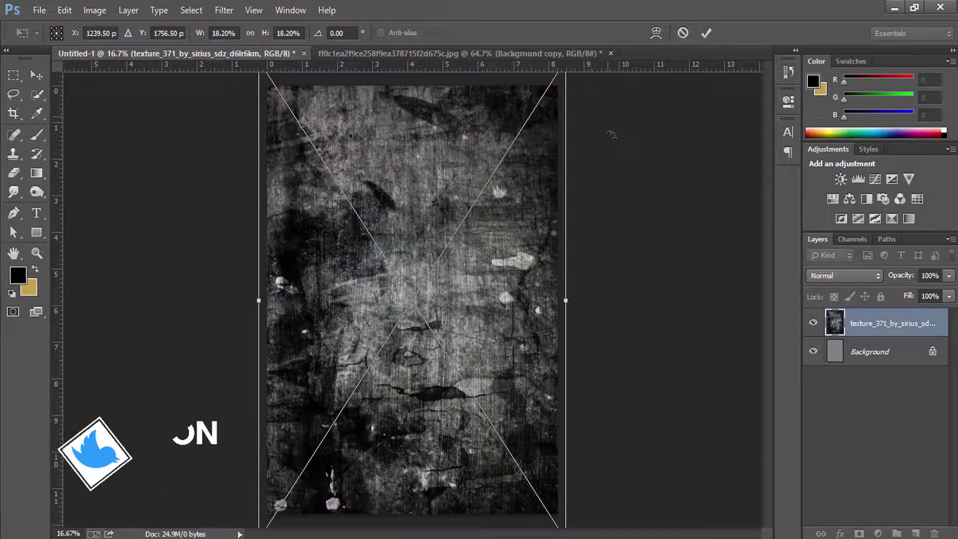
key(Return)
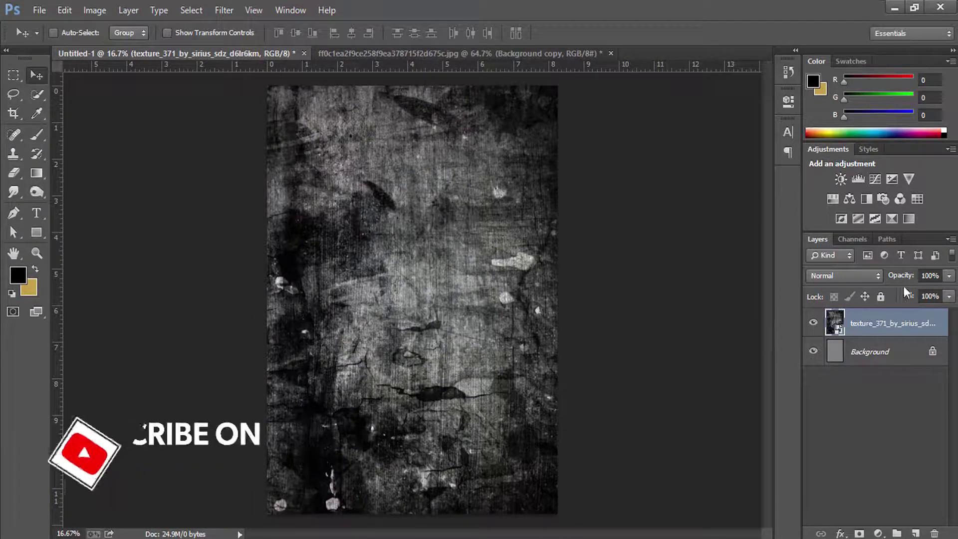
drag(907, 279, 869, 275)
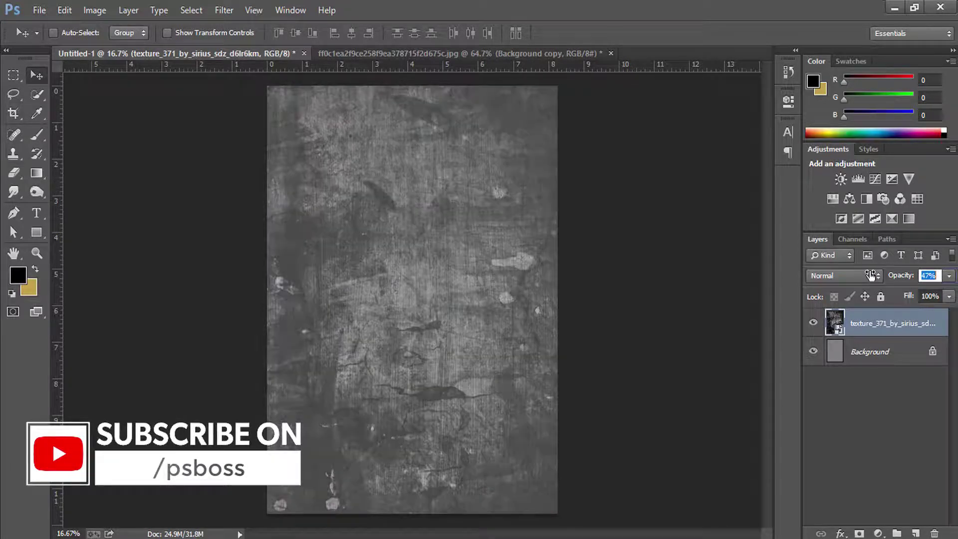
click(894, 4)
right_click(280, 275)
Place the stock sky image, enlarged past the page width and moved to the top.
click(318, 334)
mouse_move(683, 170)
mouse_down()
mouse_move(653, 224)
mouse_move(385, 391)
mouse_move(420, 253)
mouse_up()
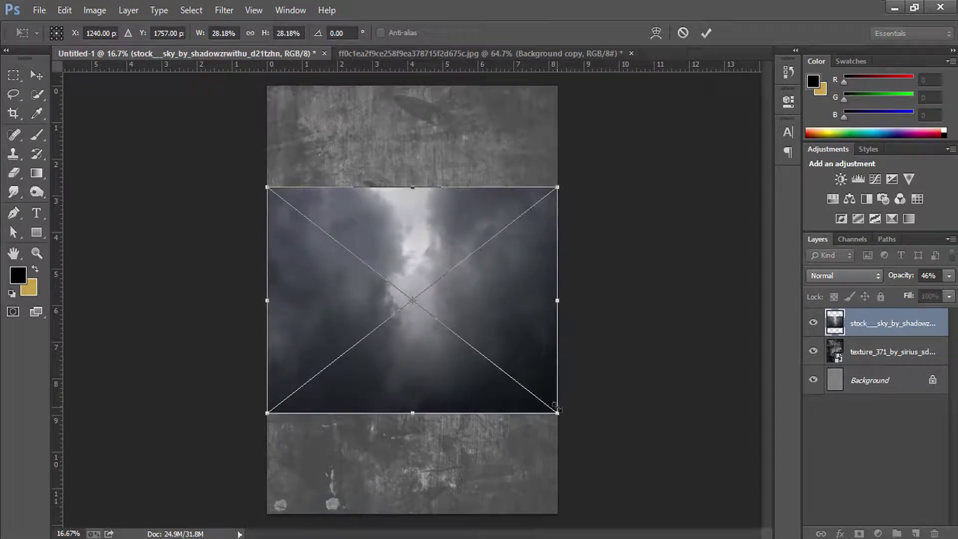
drag(564, 419, 676, 484)
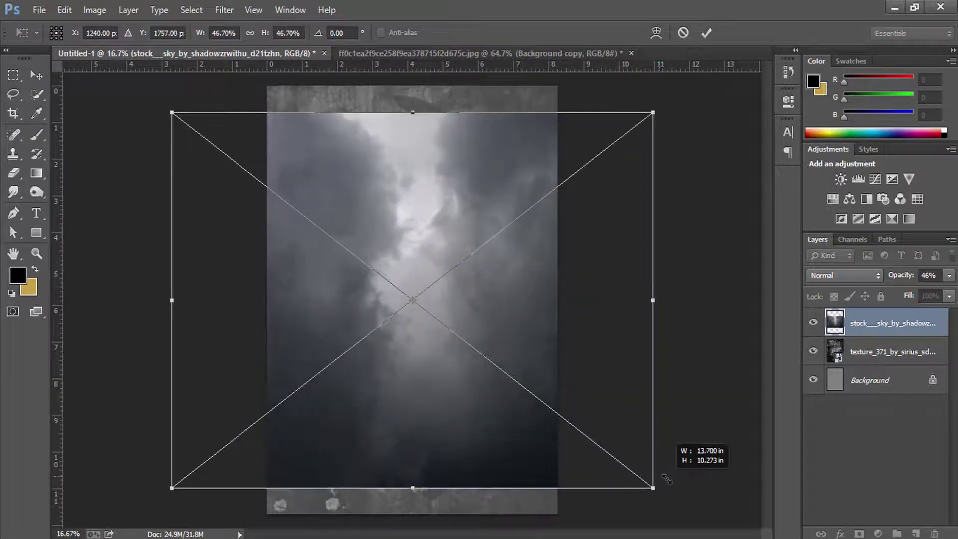
drag(540, 304, 534, 249)
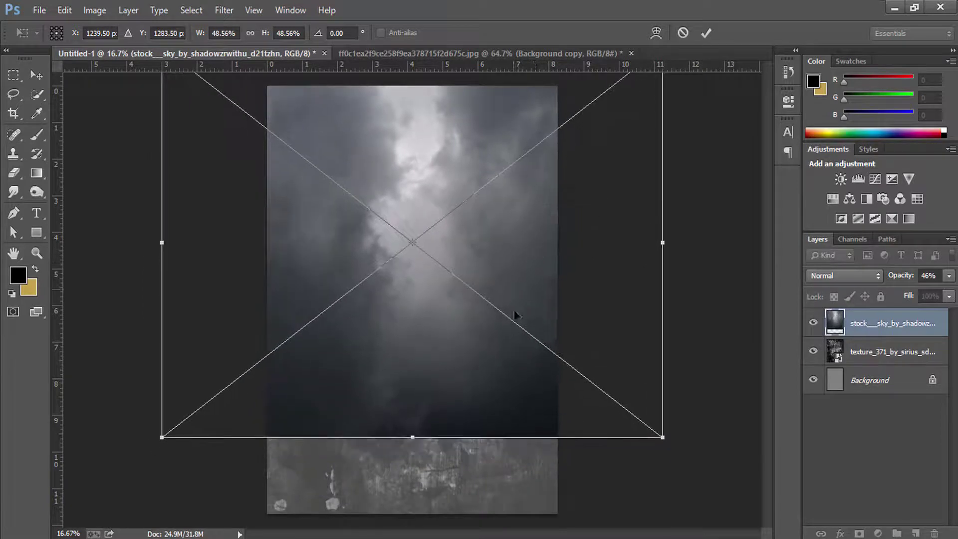
key(Return)
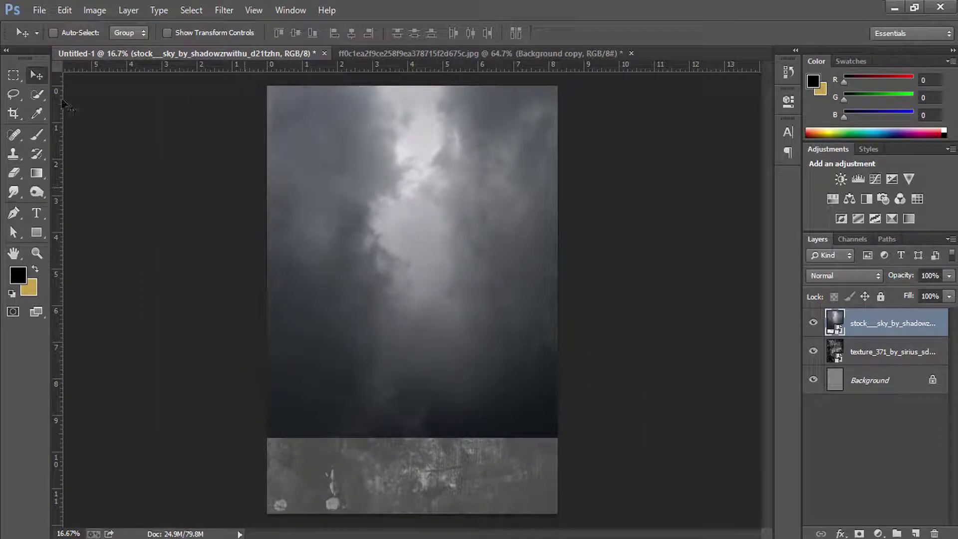
Mask the sky layer with a black-white gradient so its bottom fades into the texture.
click(813, 324)
click(858, 533)
key(d)
click(36, 175)
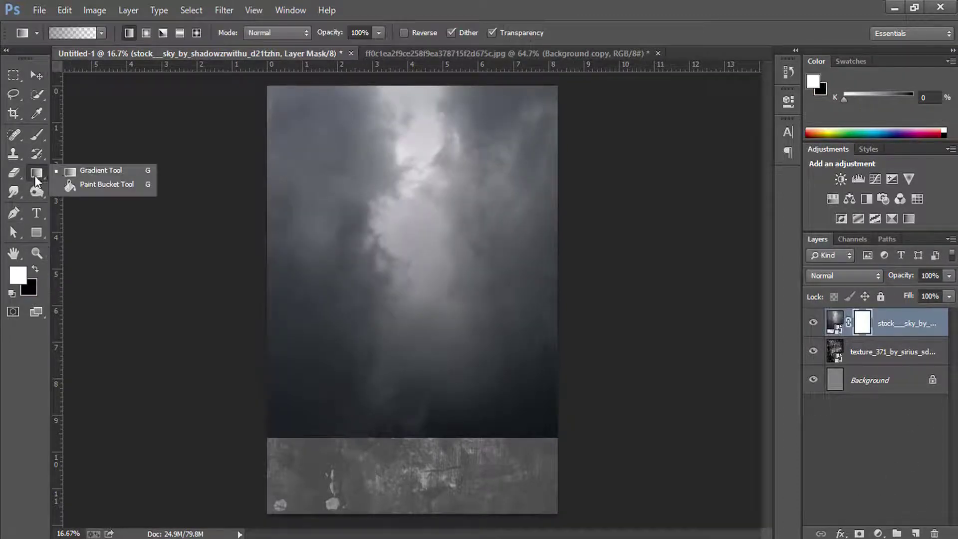
click(92, 171)
mouse_move(404, 364)
mouse_down()
mouse_move(411, 454)
mouse_move(411, 439)
mouse_up()
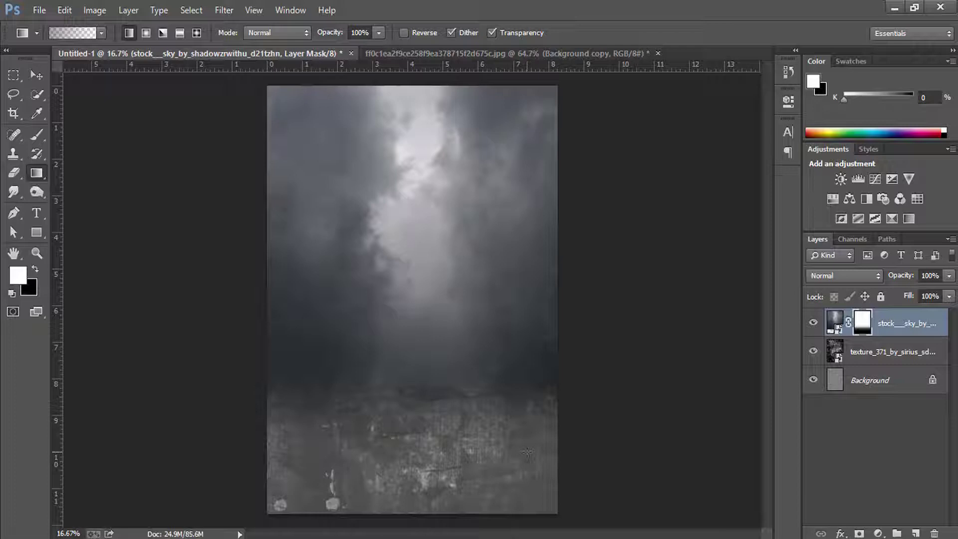
Open barn-1081686_1920.jpg as a separate document.
key(alt+Tab)
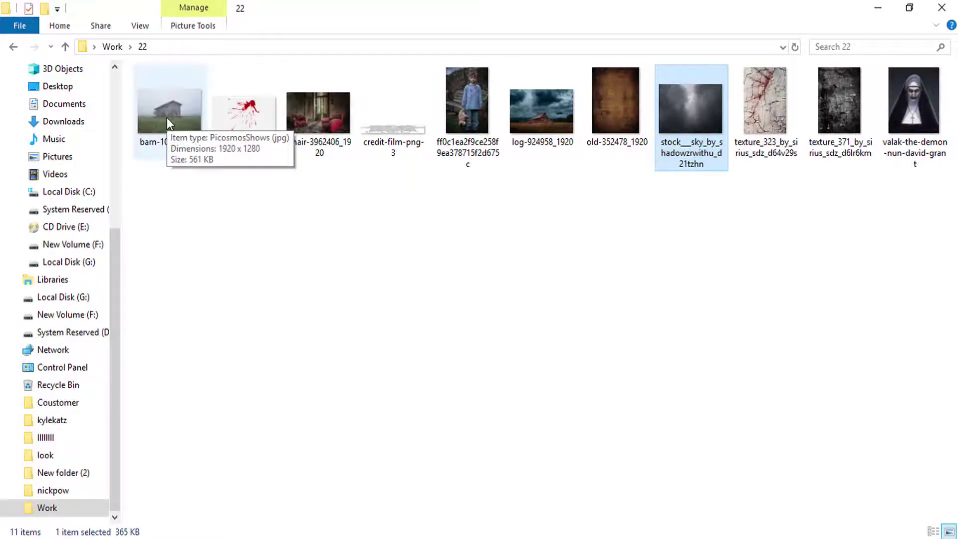
right_click(226, 219)
click(250, 278)
click(188, 149)
drag(188, 149, 640, 216)
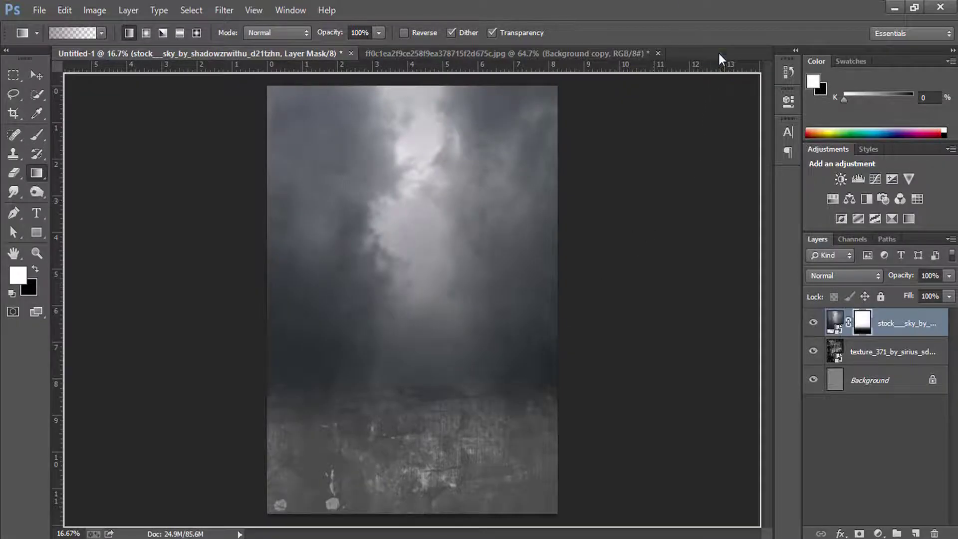
drag(718, 53, 718, 53)
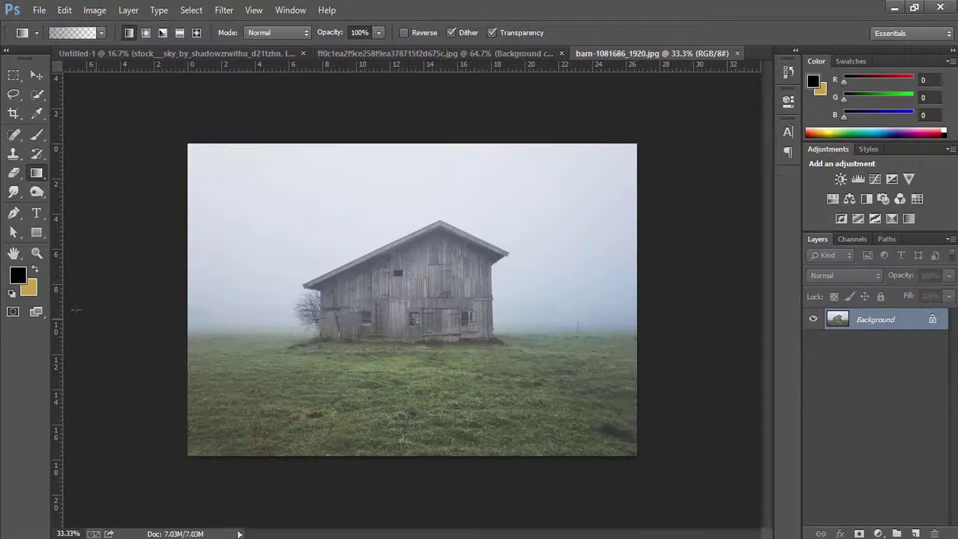
Convert the barn photo to black and white with Blues set to -95.
click(37, 256)
mouse_move(270, 366)
mouse_down()
mouse_move(305, 389)
mouse_move(291, 382)
mouse_up()
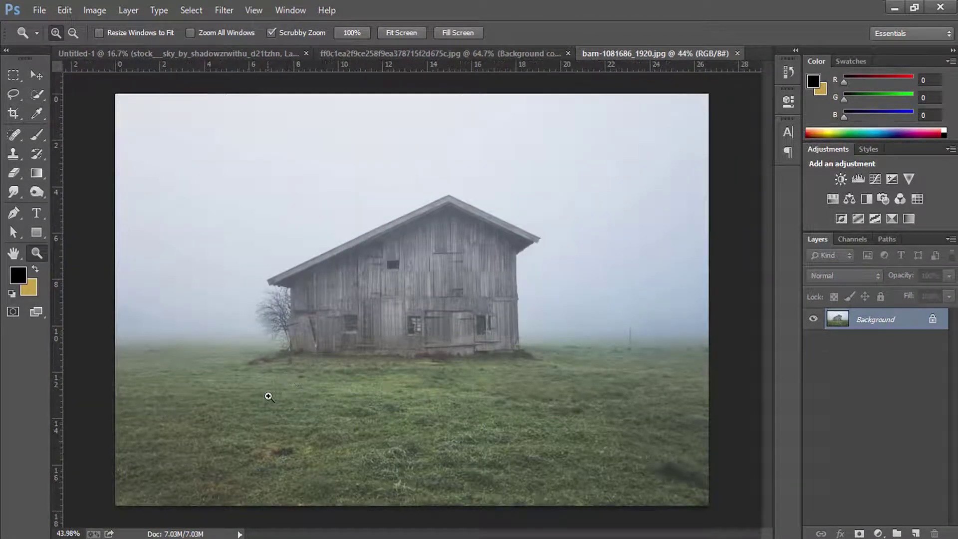
click(94, 10)
mouse_move(116, 47)
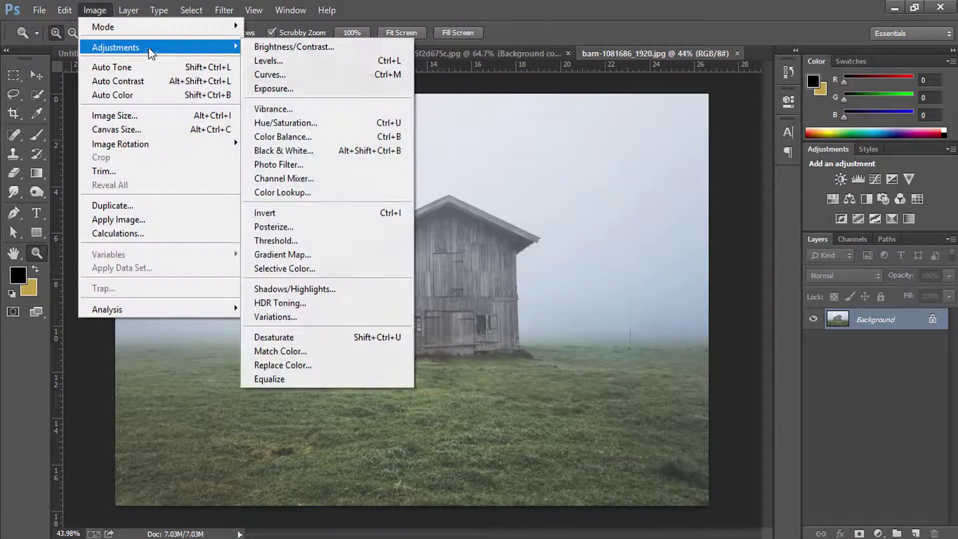
click(292, 137)
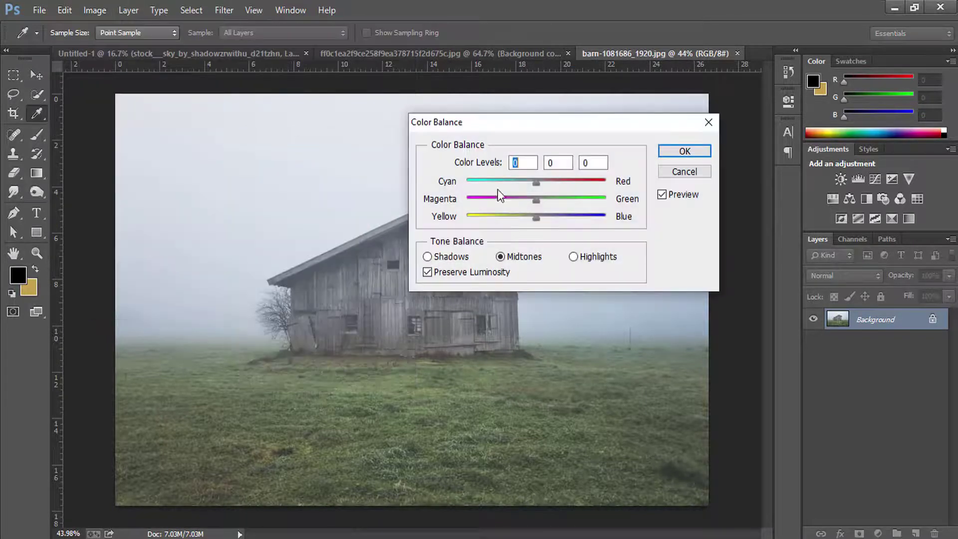
click(668, 169)
click(94, 10)
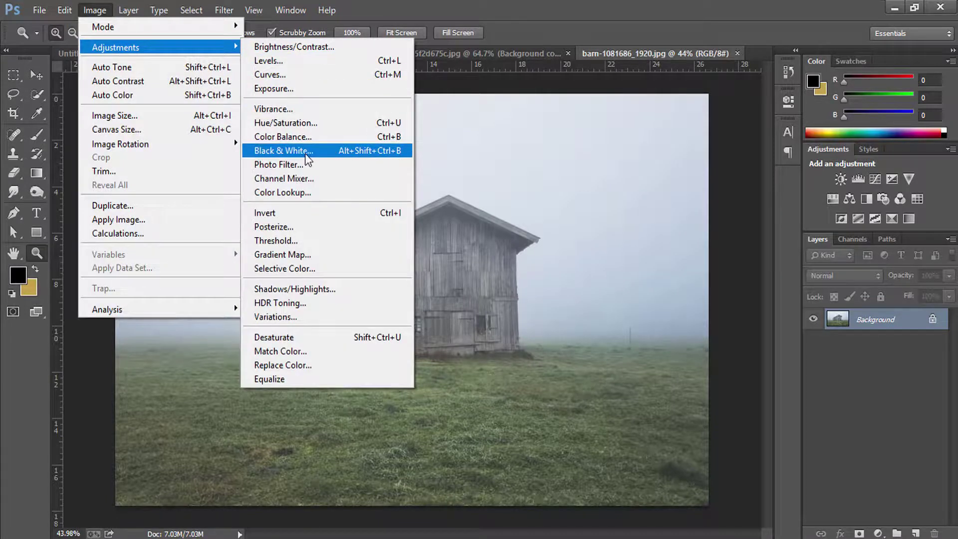
click(286, 151)
drag(538, 291, 449, 292)
mouse_move(554, 288)
mouse_down()
mouse_move(448, 287)
mouse_move(499, 286)
mouse_up()
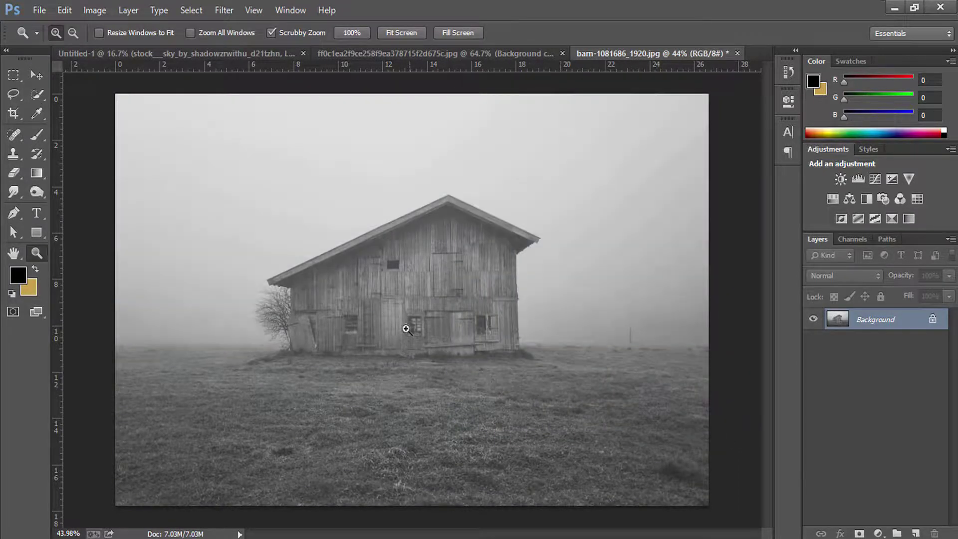
Start the barn path at the image's left edge and run it along the horizon to the tree.
drag(174, 369, 244, 400)
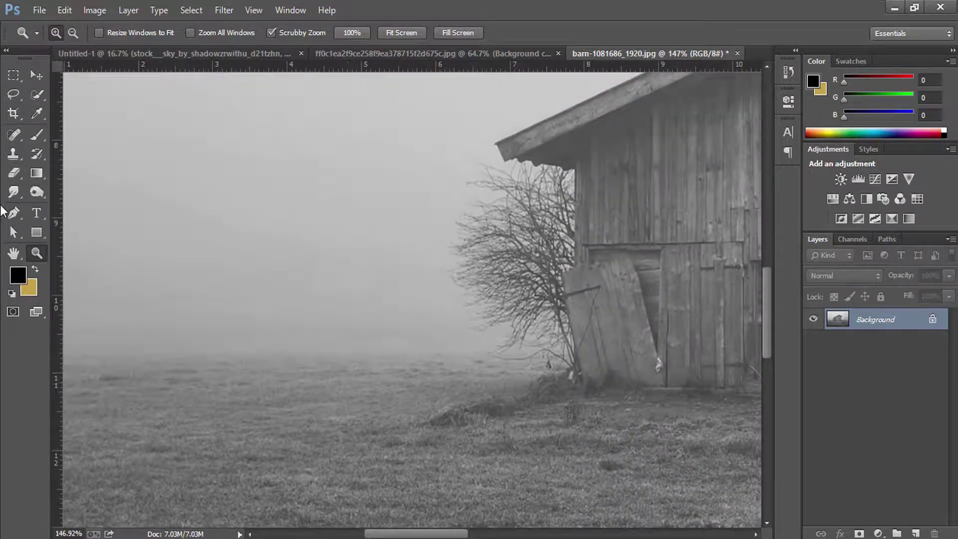
click(14, 212)
drag(293, 320, 476, 314)
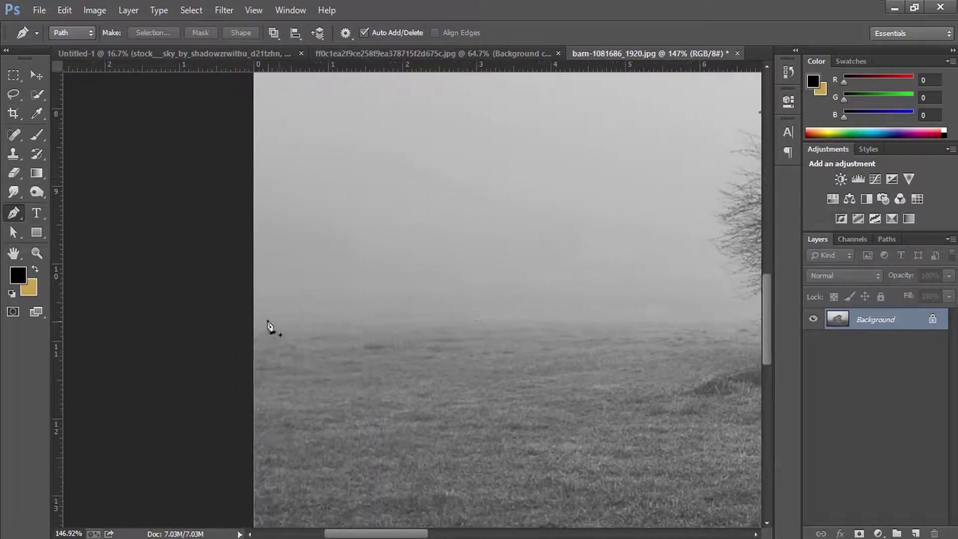
click(254, 293)
drag(386, 281, 341, 281)
scroll(341, 280, right, 3)
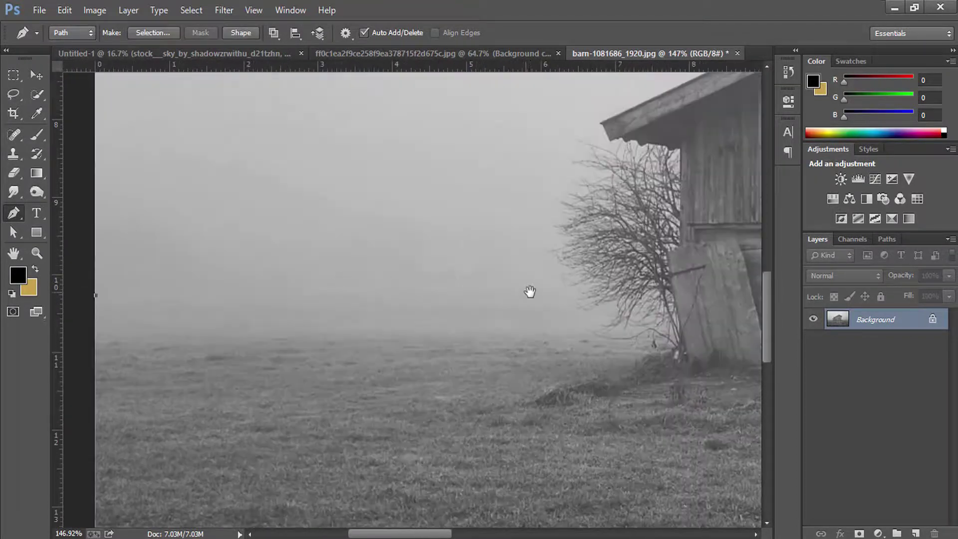
drag(551, 293, 604, 281)
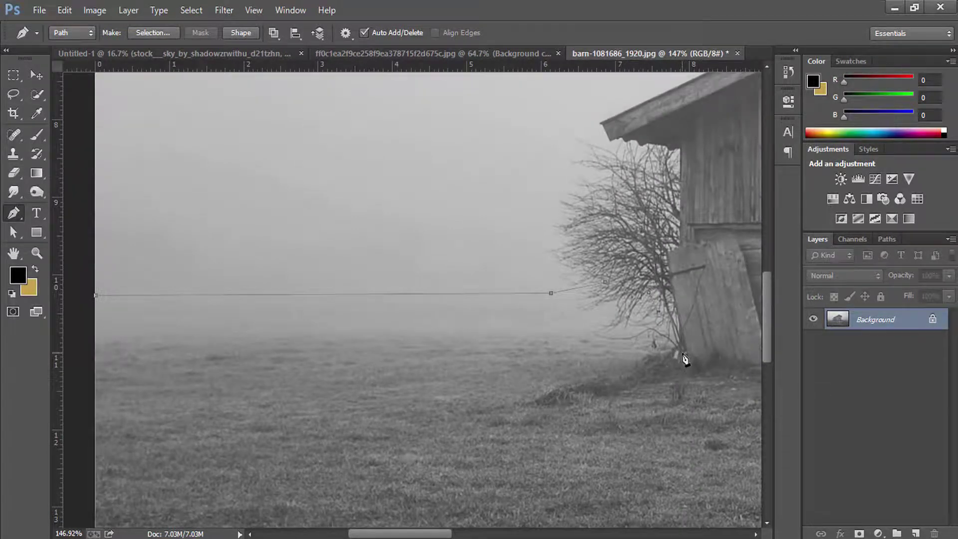
scroll(410, 353, right, 5)
scroll(249, 324, right, 3)
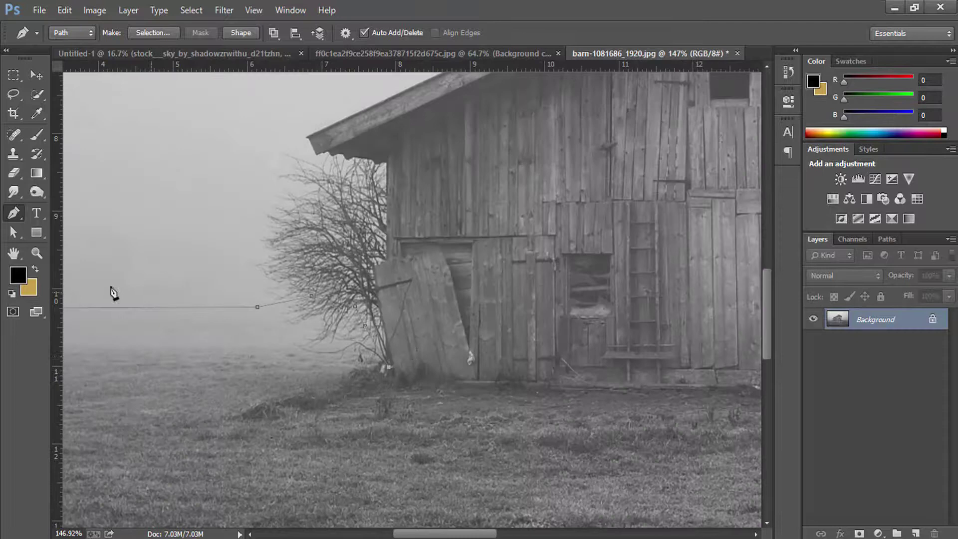
click(36, 253)
drag(430, 337, 466, 339)
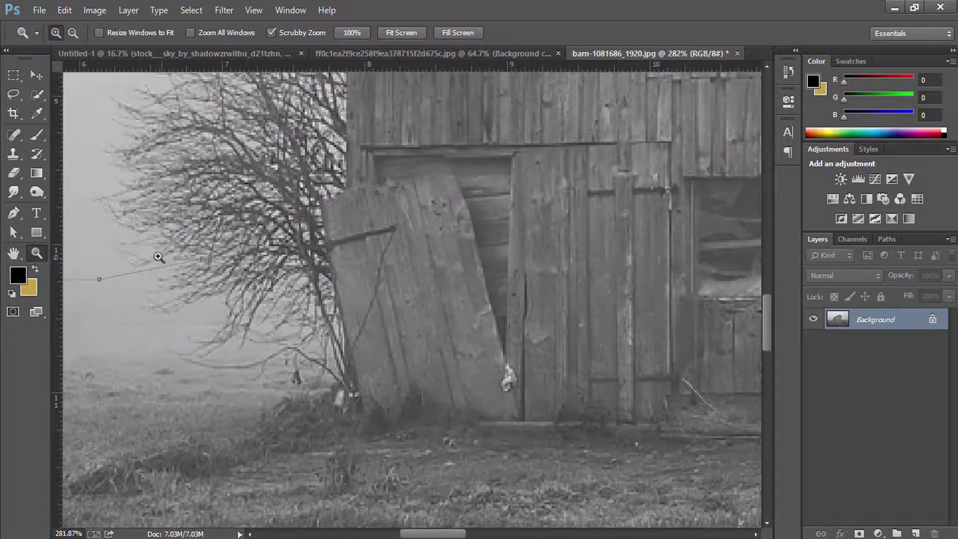
click(13, 213)
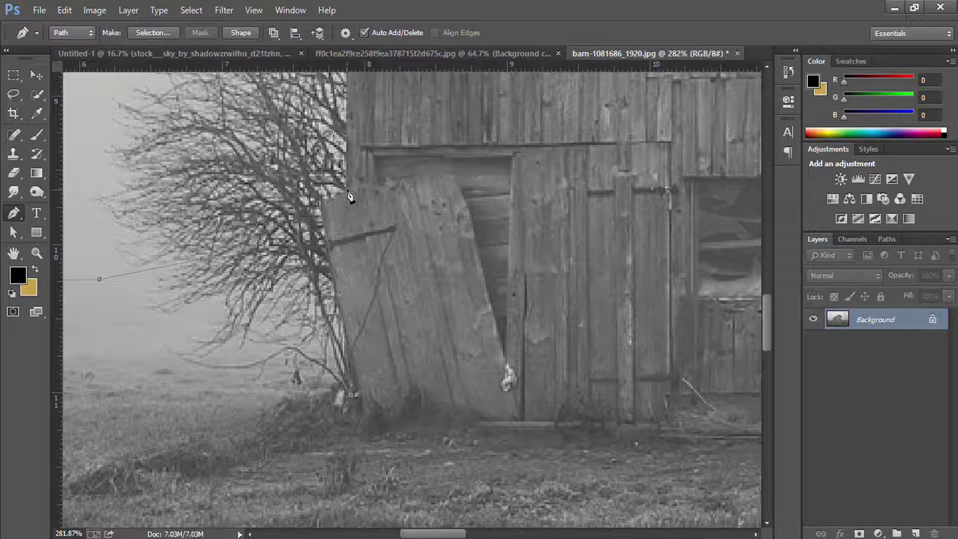
Trace the path along the left eave with curved and corner points.
drag(392, 194, 437, 451)
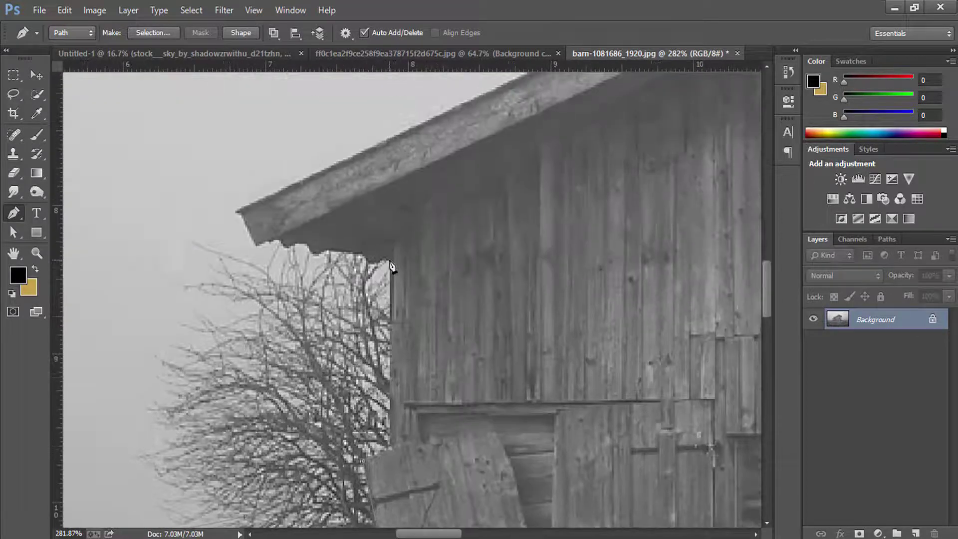
key(z)
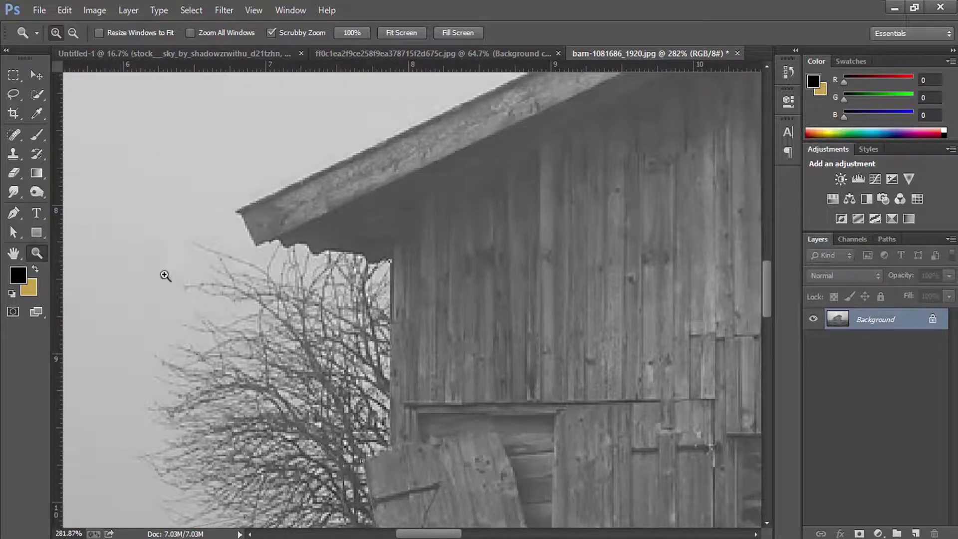
click(383, 259)
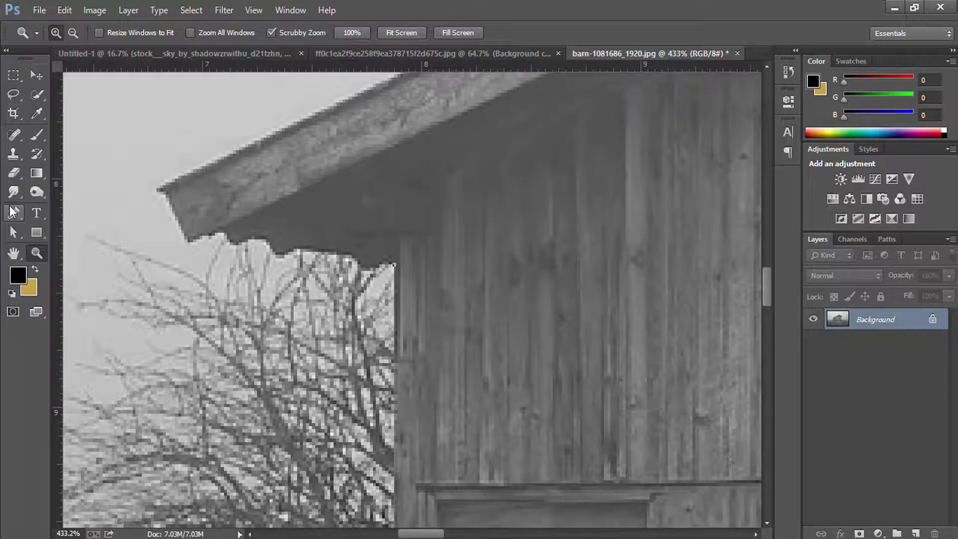
key(p)
click(378, 265)
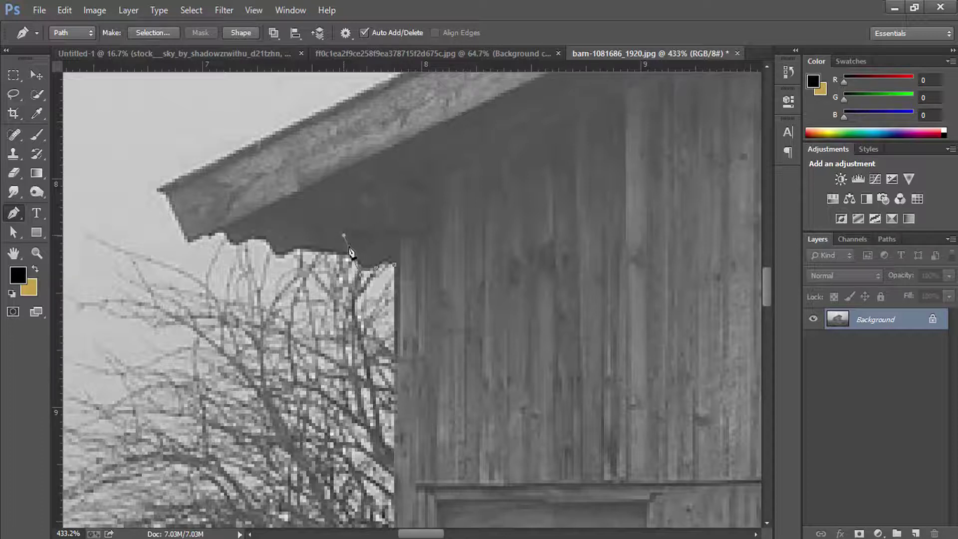
drag(351, 252, 351, 254)
click(295, 249)
drag(266, 244, 262, 228)
alt+click(268, 244)
drag(240, 249, 246, 250)
alt+click(224, 233)
Continue the path up the left roof edge to the roof peak.
drag(410, 113, 320, 287)
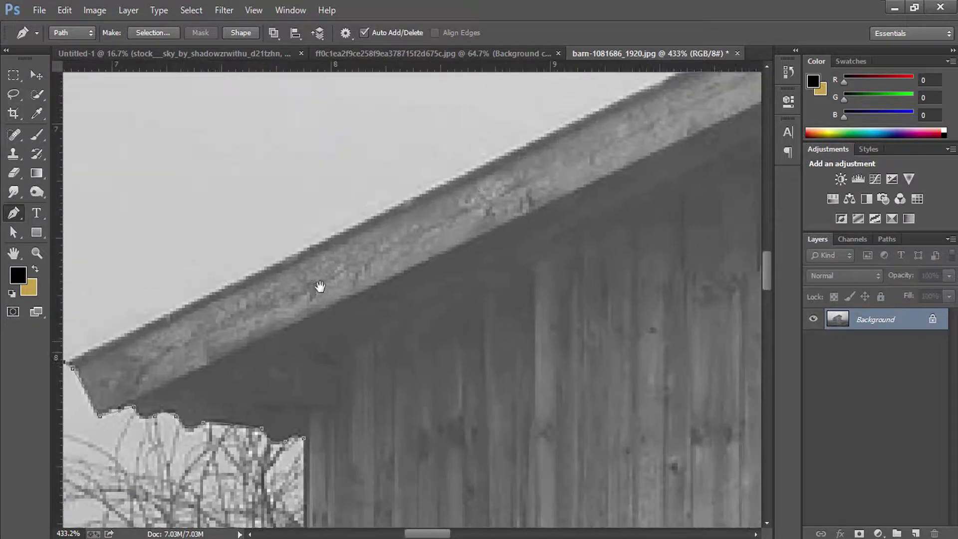
click(458, 172)
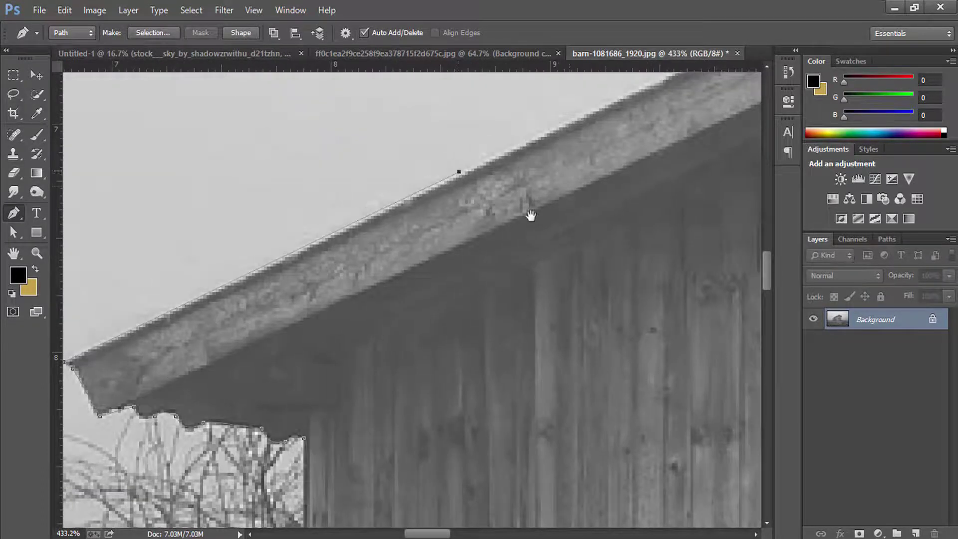
drag(529, 214, 441, 291)
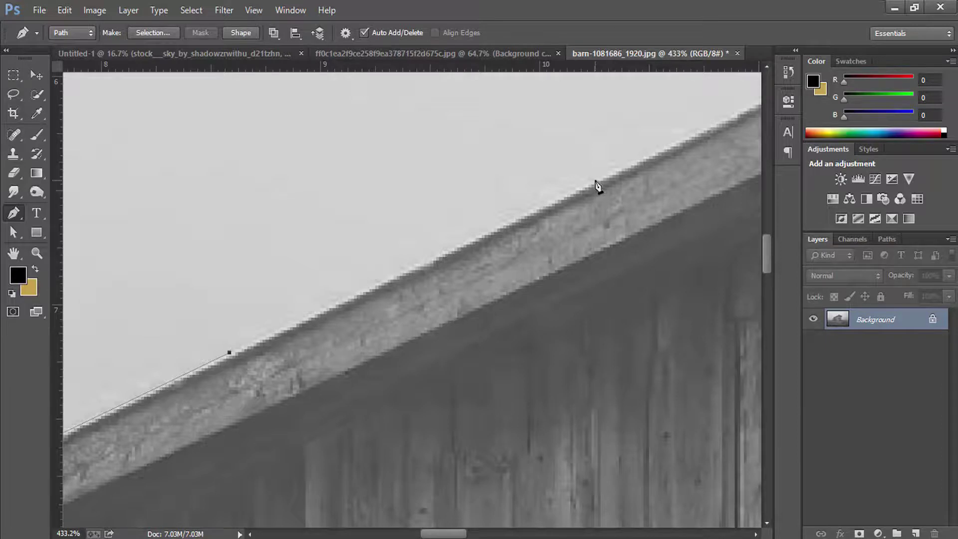
click(596, 185)
drag(627, 163, 349, 364)
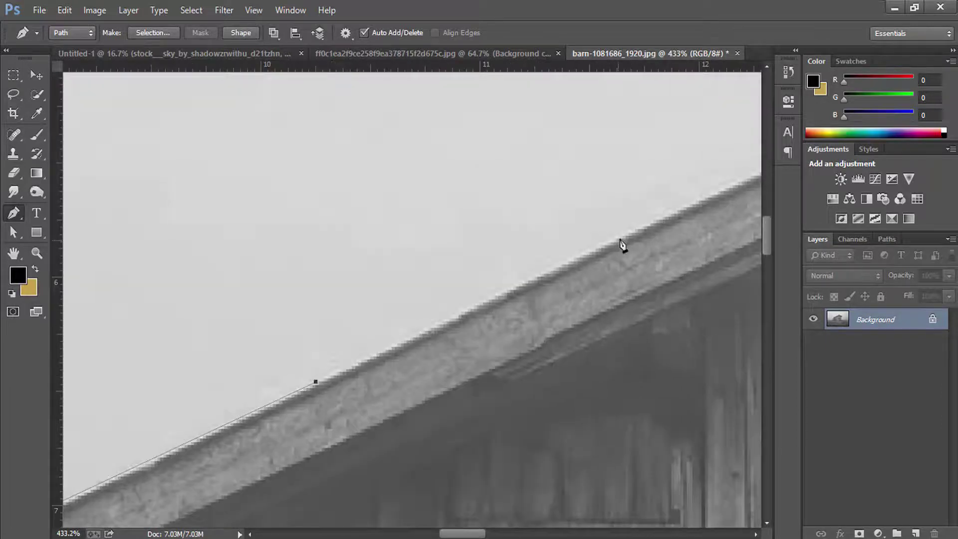
drag(665, 220, 576, 241)
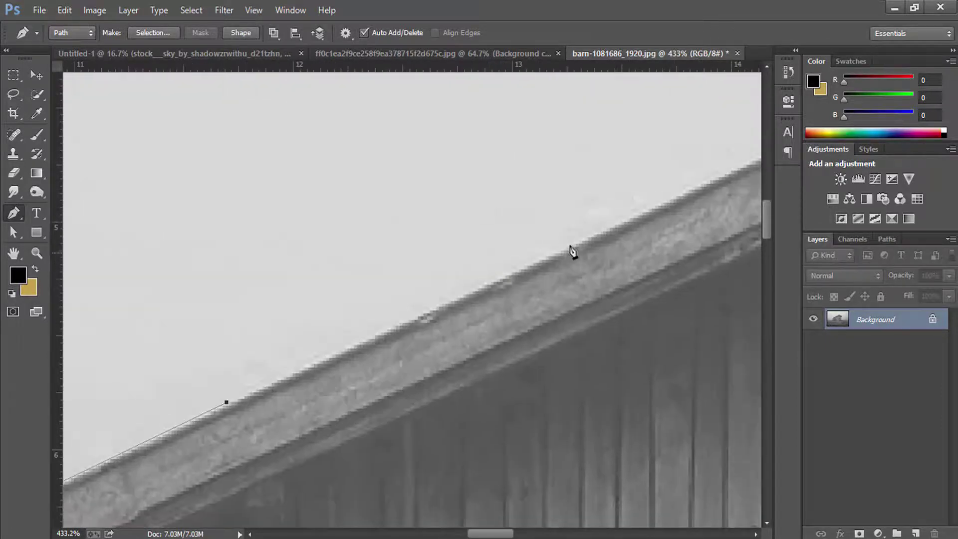
click(604, 228)
drag(628, 211, 178, 421)
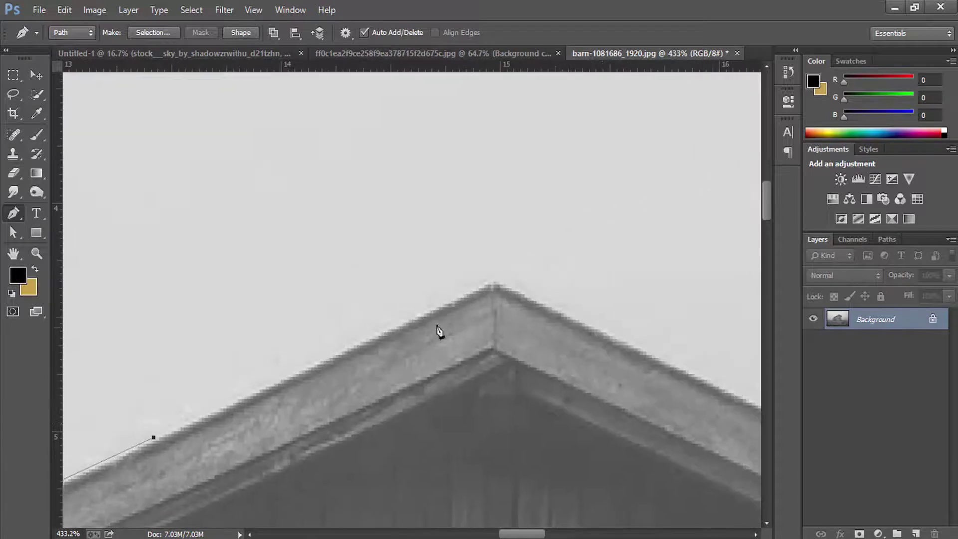
click(488, 282)
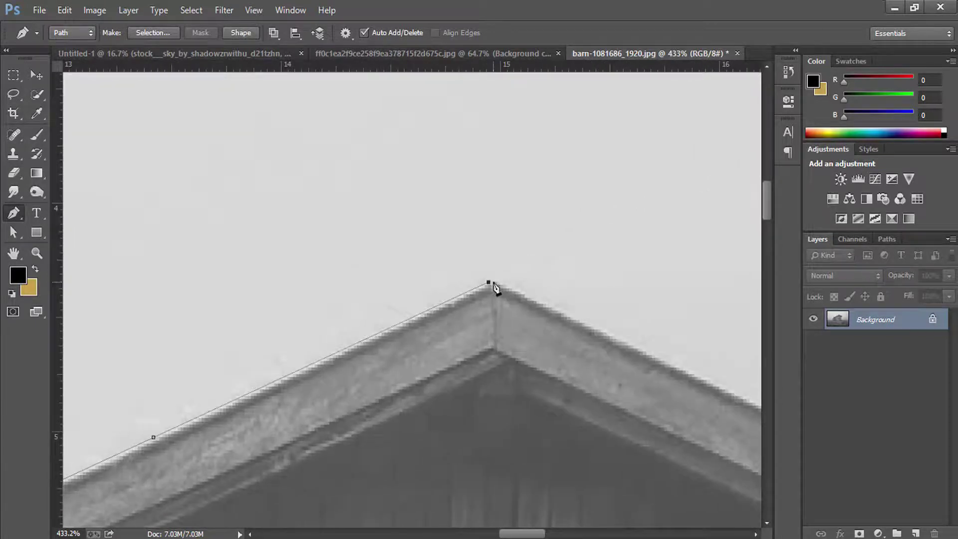
click(496, 283)
Trace the right roof slope down to the eave tip and along the eave's underside.
drag(543, 301, 235, 293)
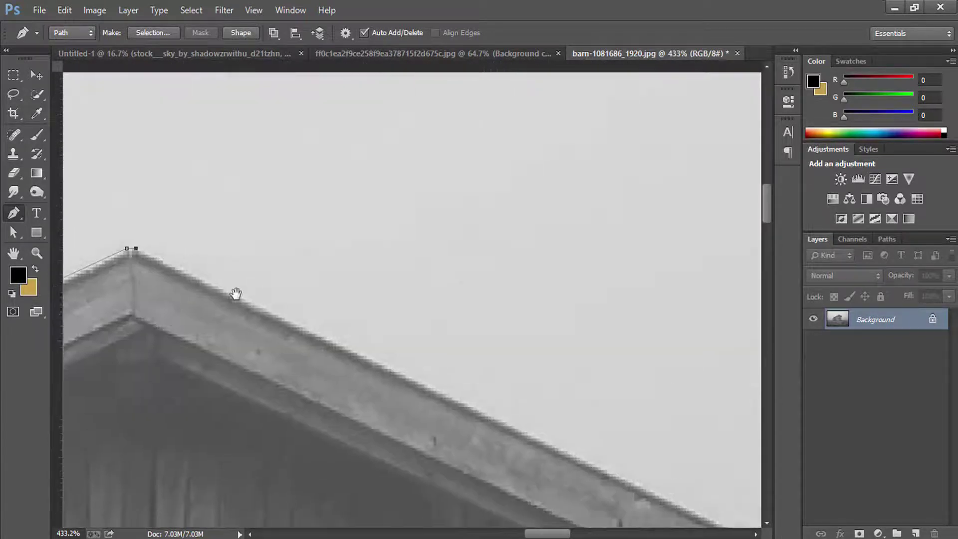
click(413, 389)
drag(723, 523, 437, 374)
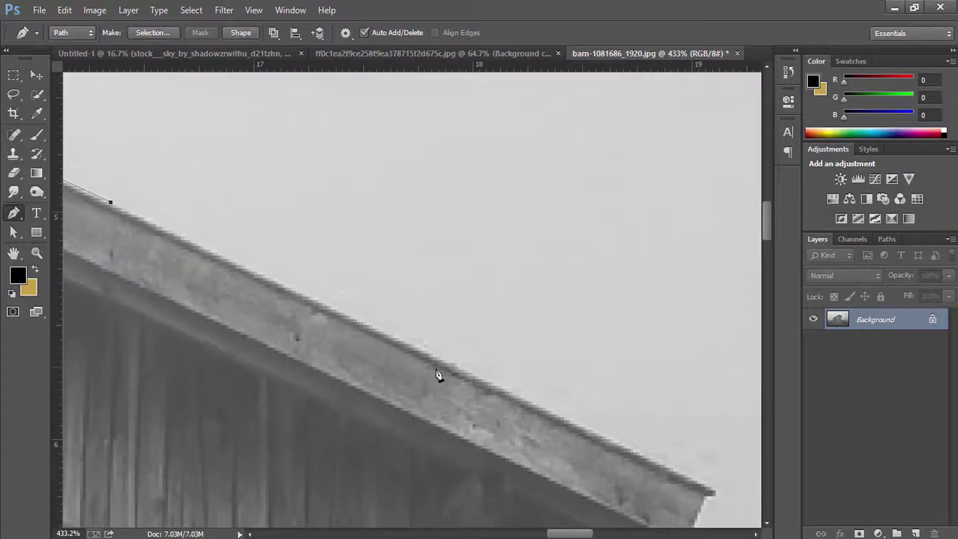
click(469, 371)
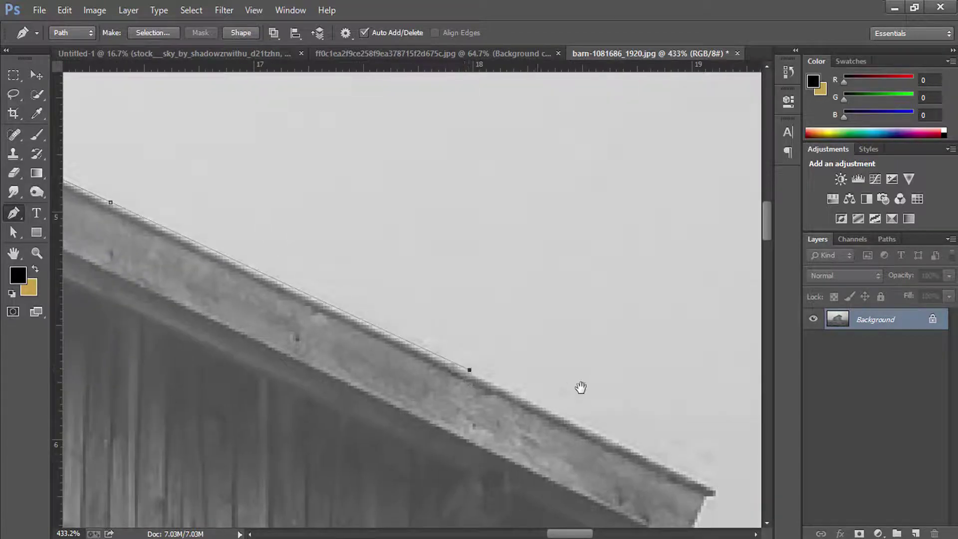
drag(579, 387, 343, 243)
click(477, 345)
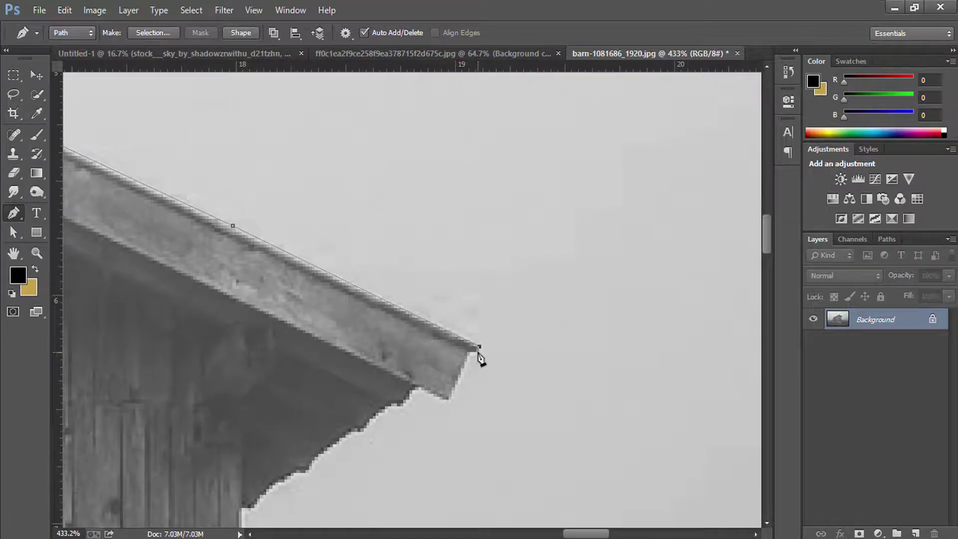
click(450, 399)
click(404, 401)
click(393, 404)
click(355, 433)
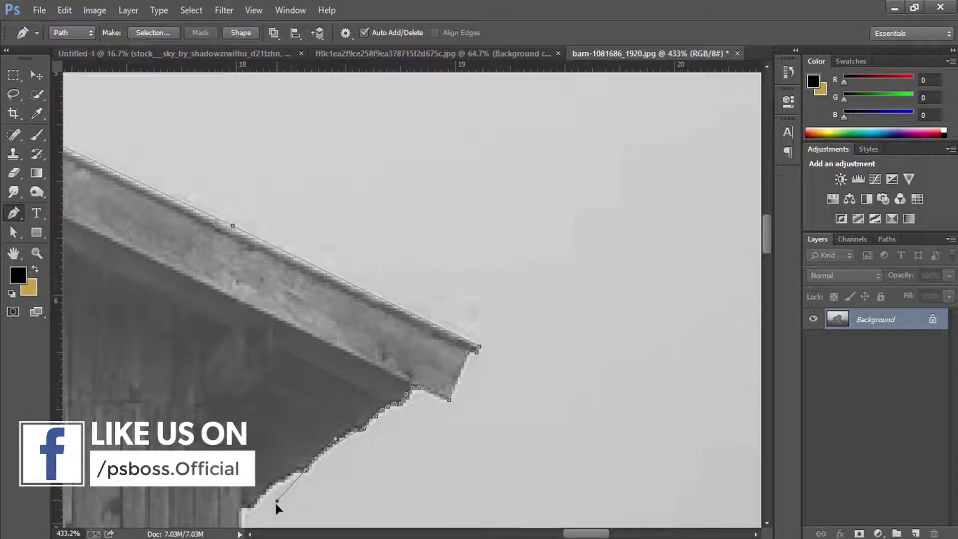
key(ctrl+z)
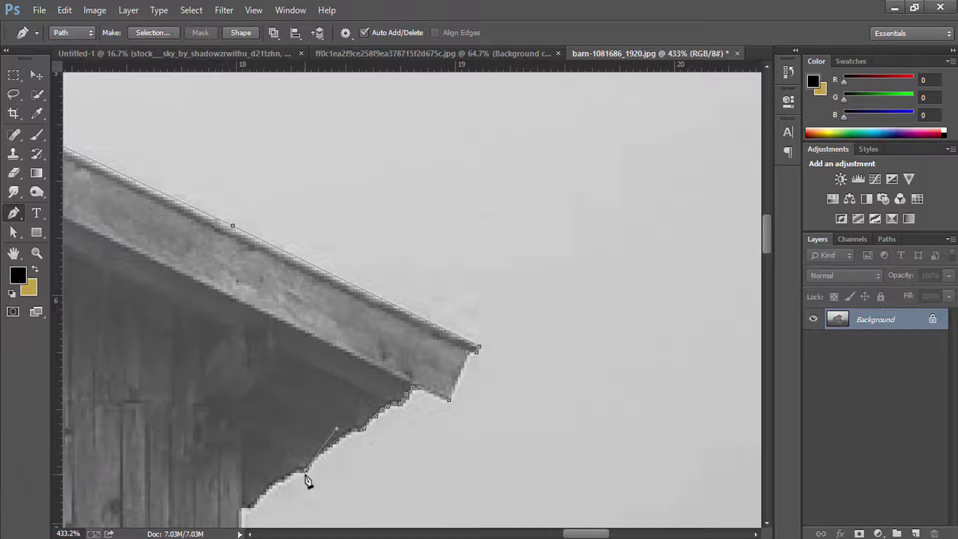
Follow the barn's right wall downward, then fit the whole image in the window.
drag(266, 497, 358, 365)
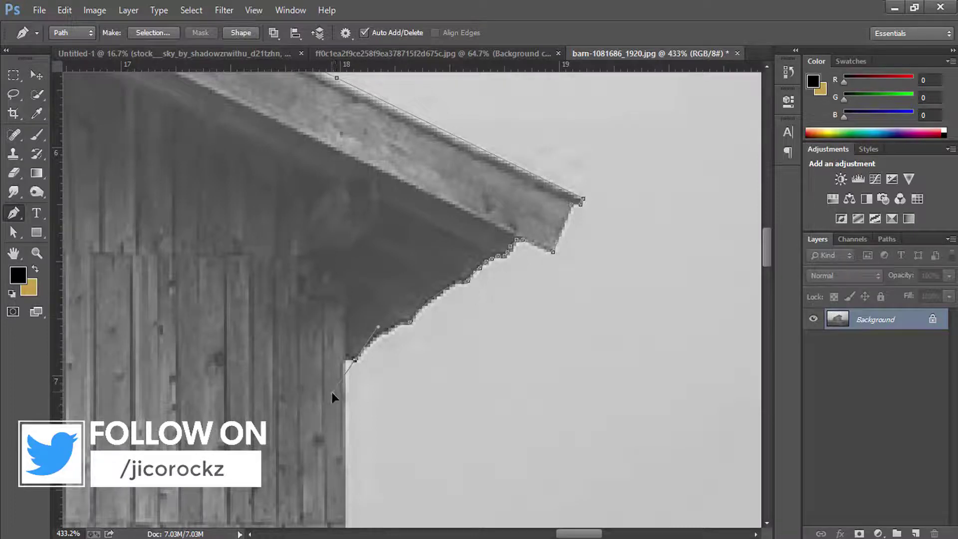
alt+click(354, 359)
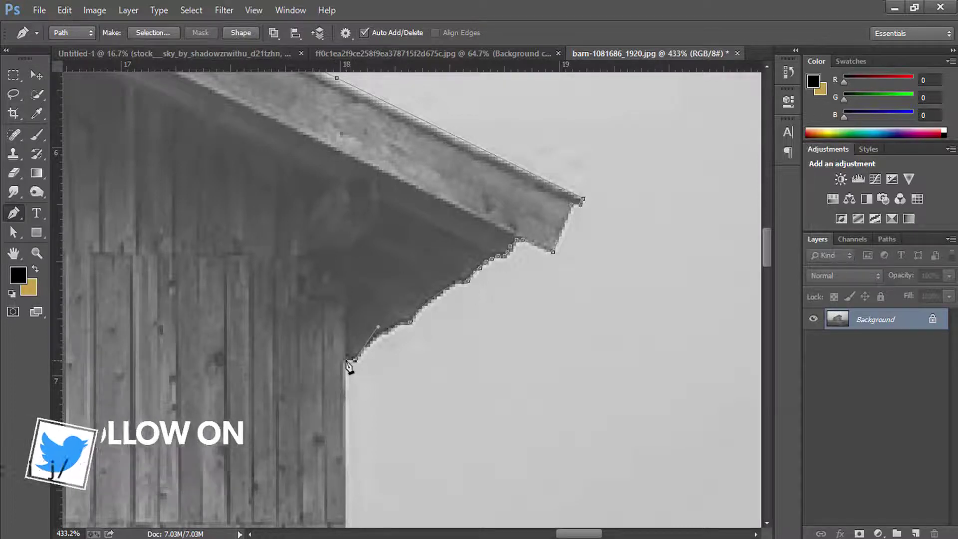
drag(378, 424, 388, 206)
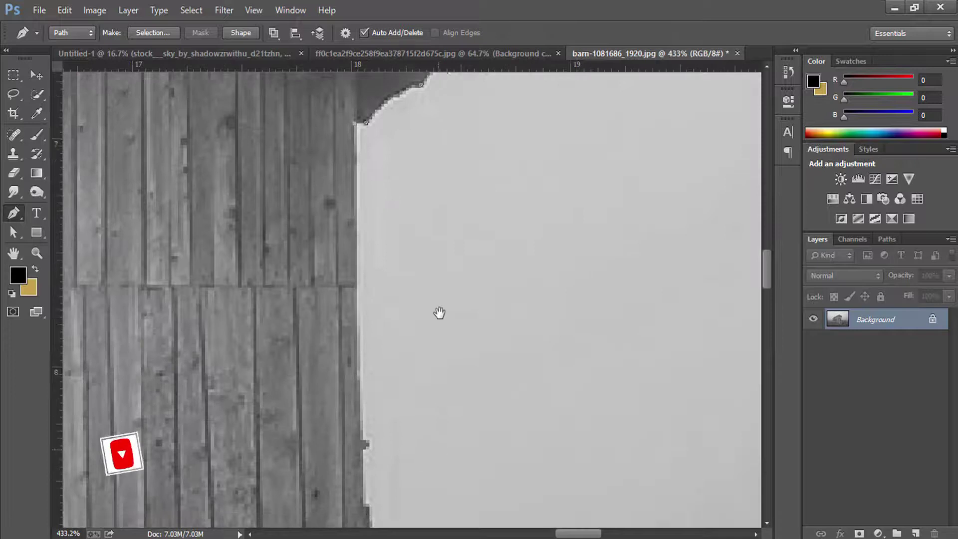
scroll(439, 315, down, 5)
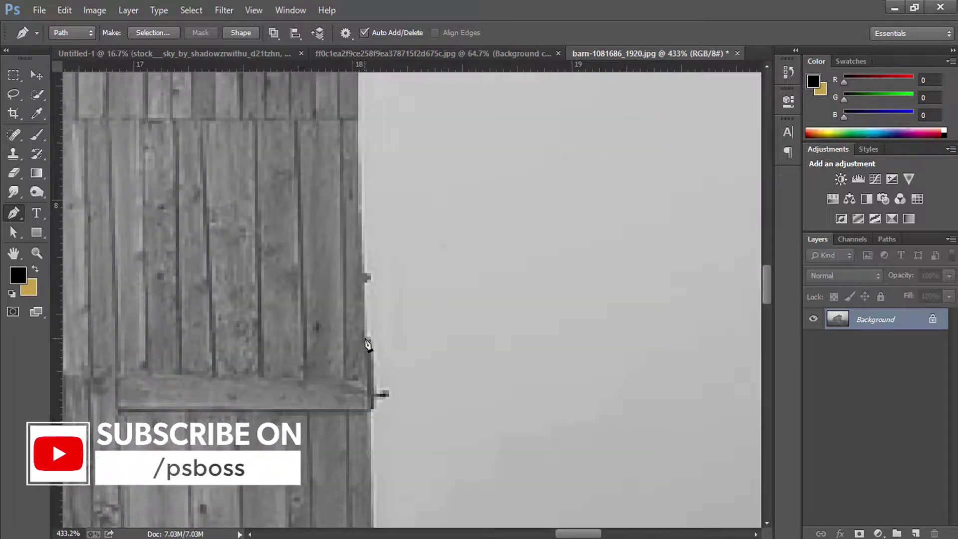
drag(444, 400, 451, 160)
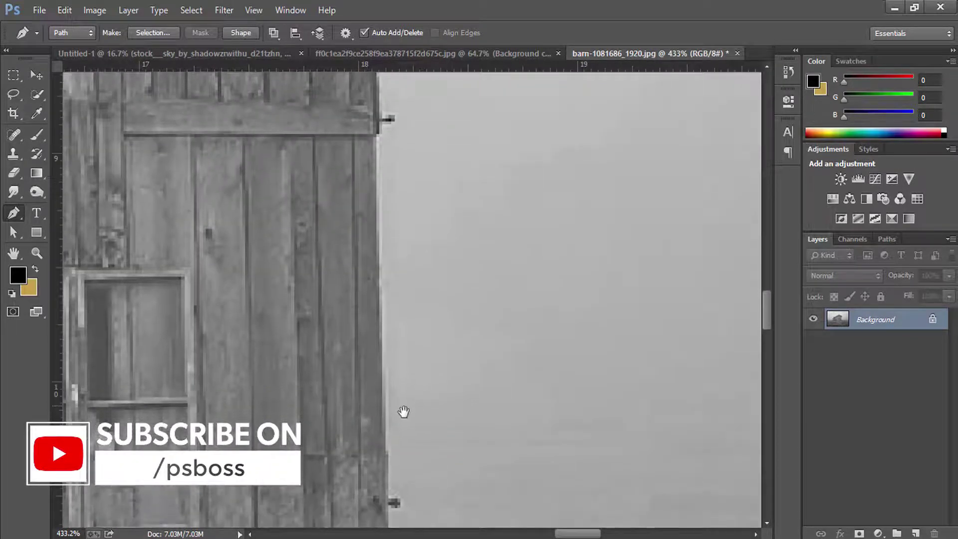
scroll(413, 227, down, 5)
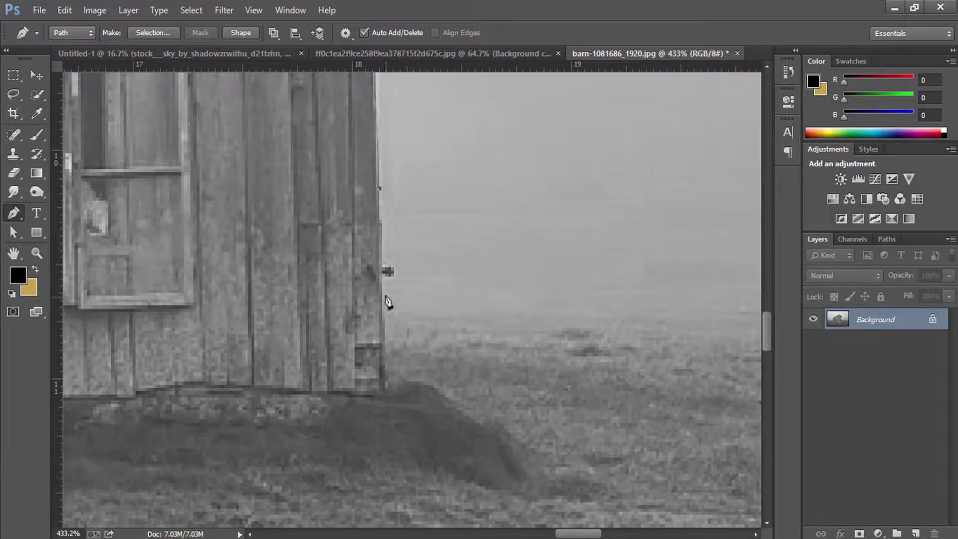
scroll(384, 346, right, 4)
scroll(385, 346, up, 2)
scroll(269, 384, down, 2)
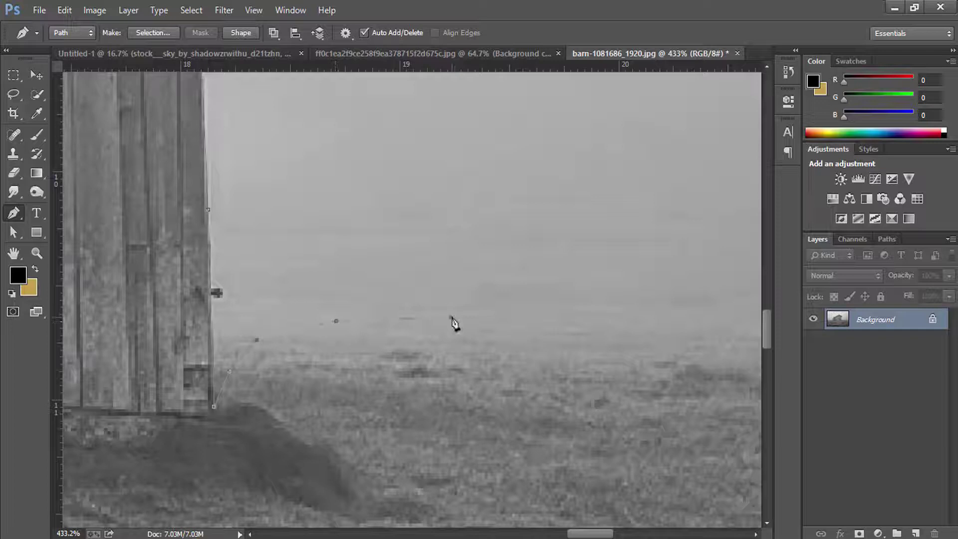
key(ctrl+0)
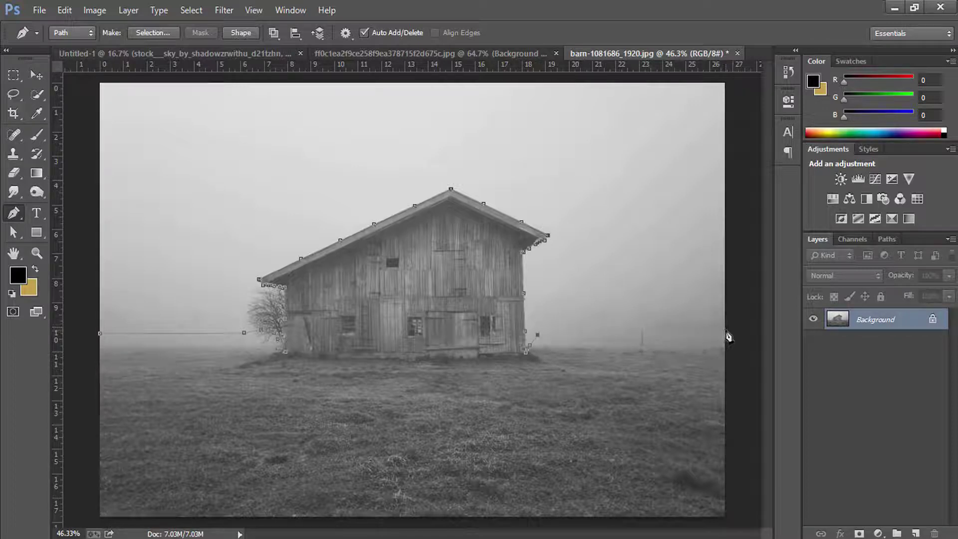
Close the path at both bottom corners, make it a selection and feather it 1 pixel.
click(731, 520)
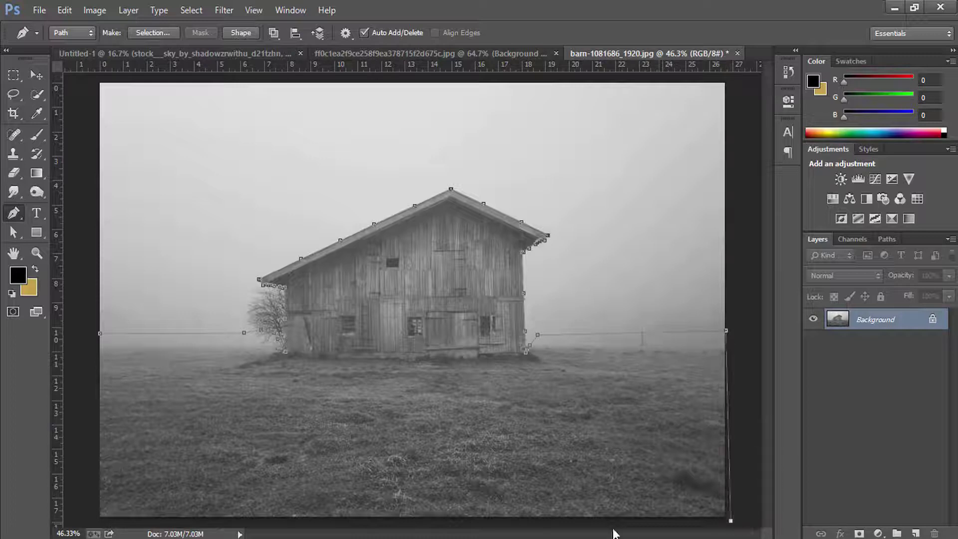
click(95, 520)
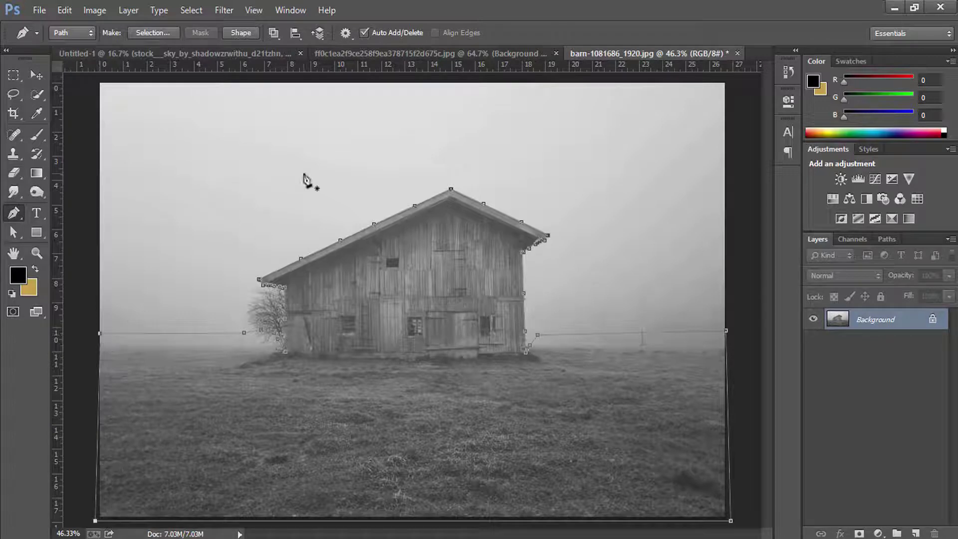
key(ctrl+Return)
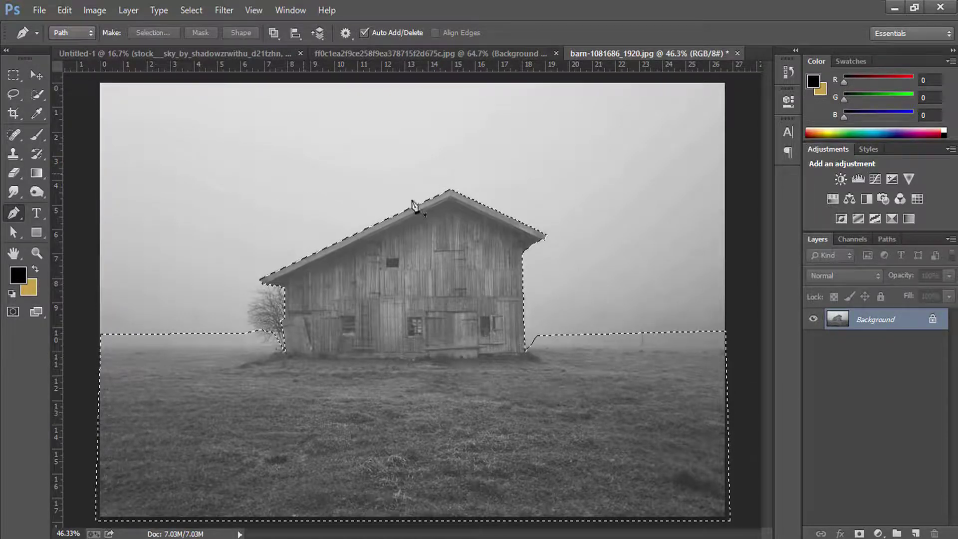
click(191, 9)
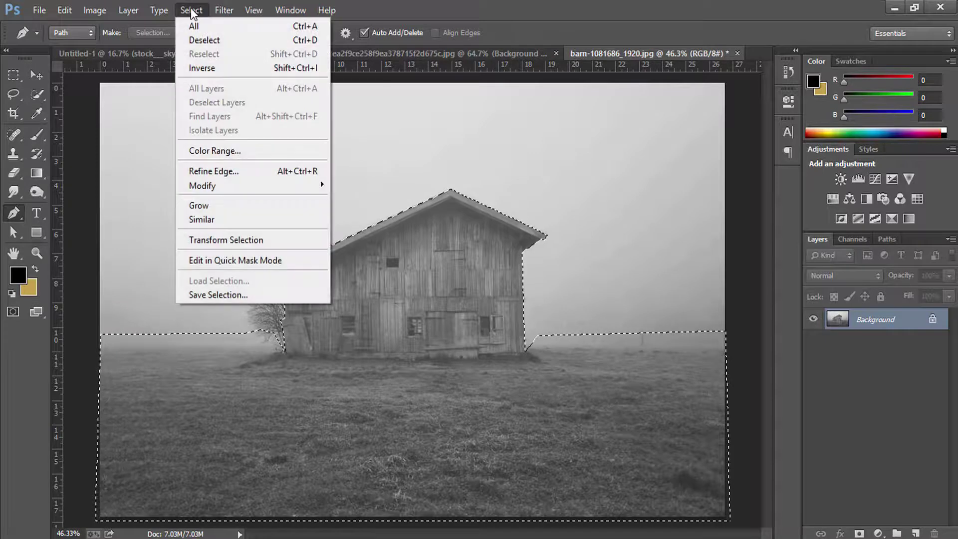
mouse_move(202, 185)
click(366, 238)
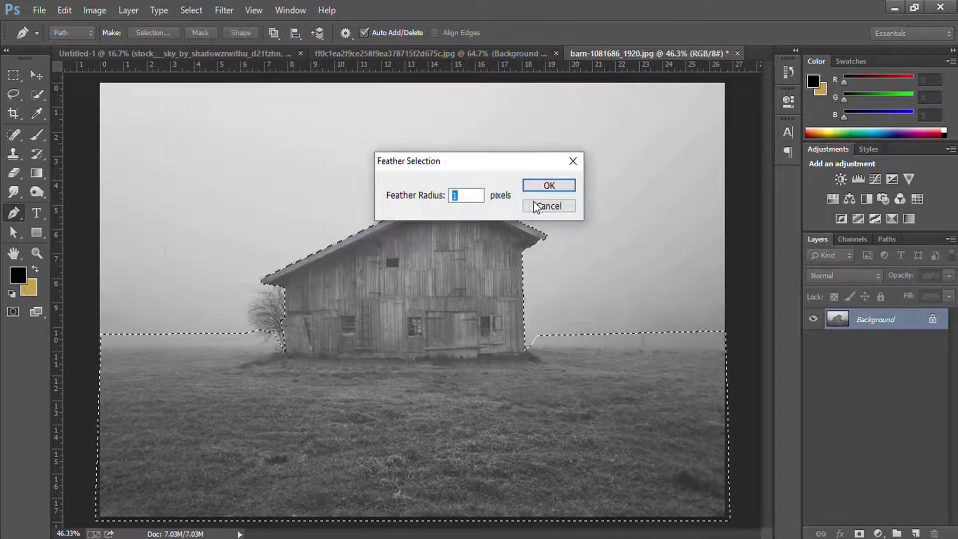
click(480, 192)
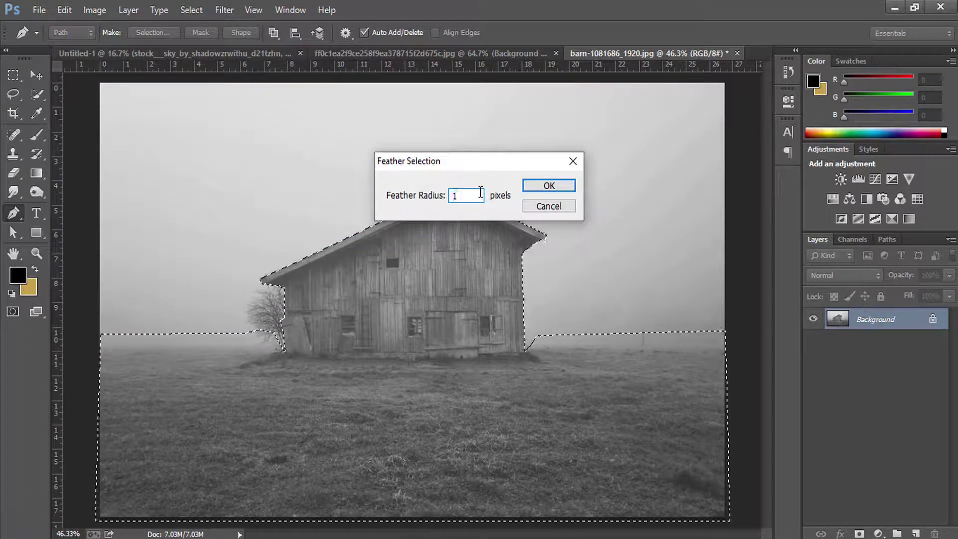
click(552, 187)
Add a sky-hiding layer mask and drag the barn into the Untitled-1 poster.
click(859, 533)
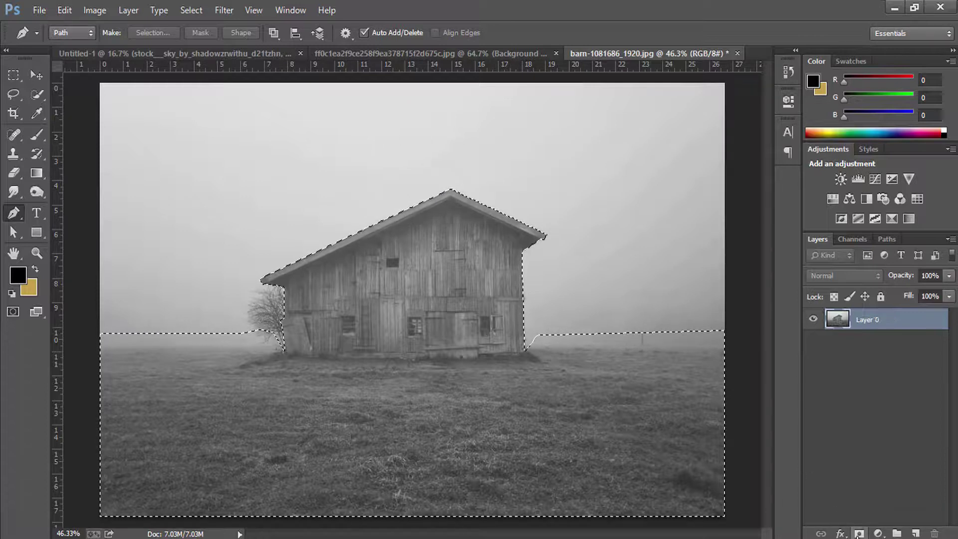
click(36, 252)
click(34, 75)
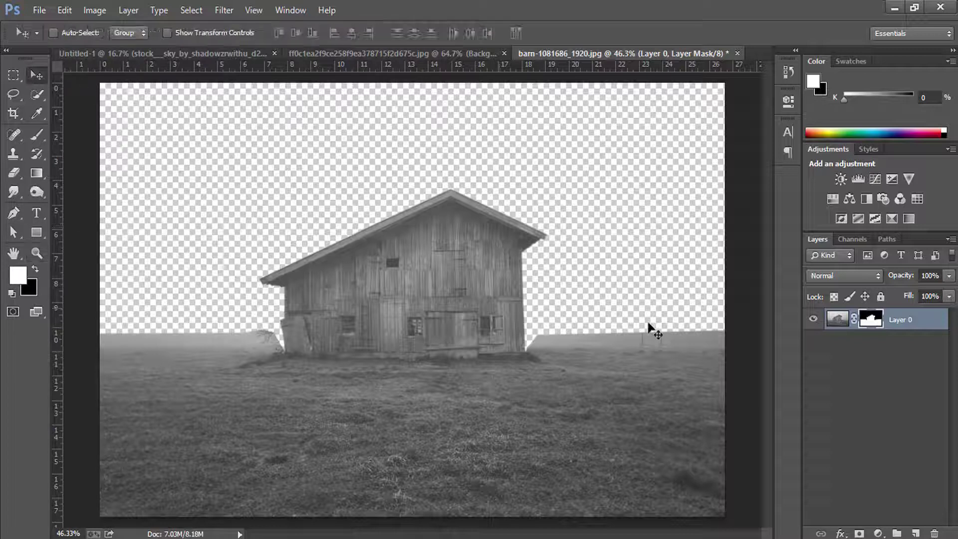
mouse_move(451, 280)
mouse_down()
mouse_move(397, 387)
mouse_move(447, 418)
mouse_up()
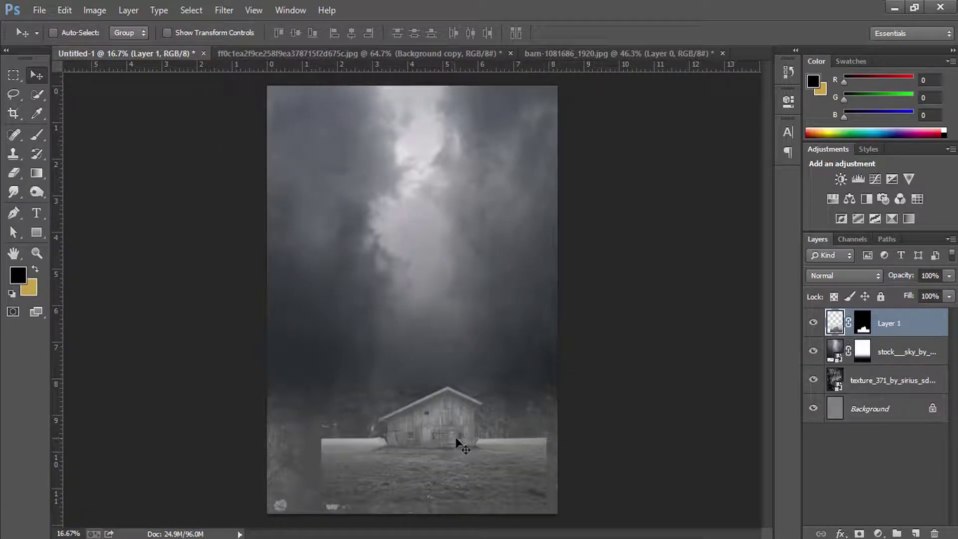
Scale the barn to about 223% and position it low across the poster's width.
key(ctrl+t)
drag(551, 352, 642, 285)
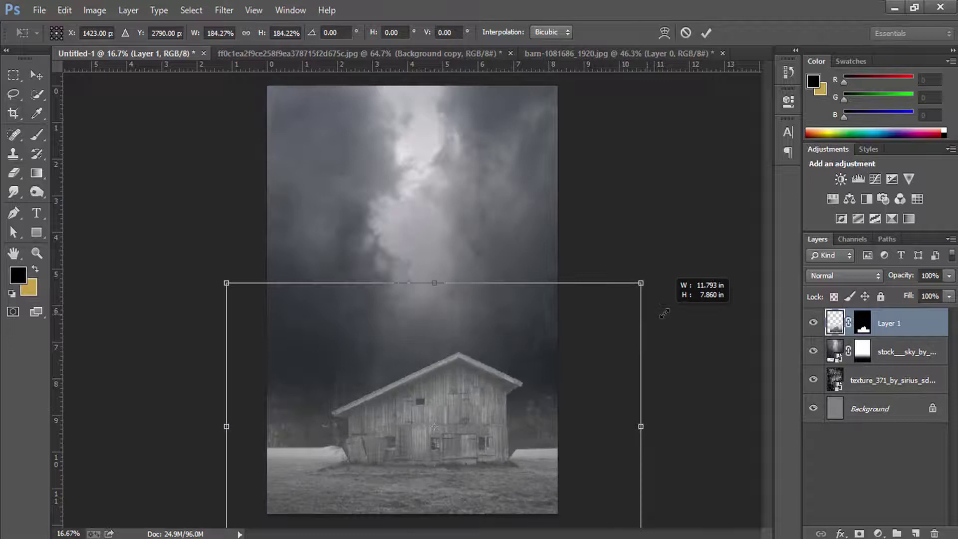
mouse_move(531, 379)
mouse_down()
mouse_move(516, 322)
mouse_move(514, 341)
mouse_up()
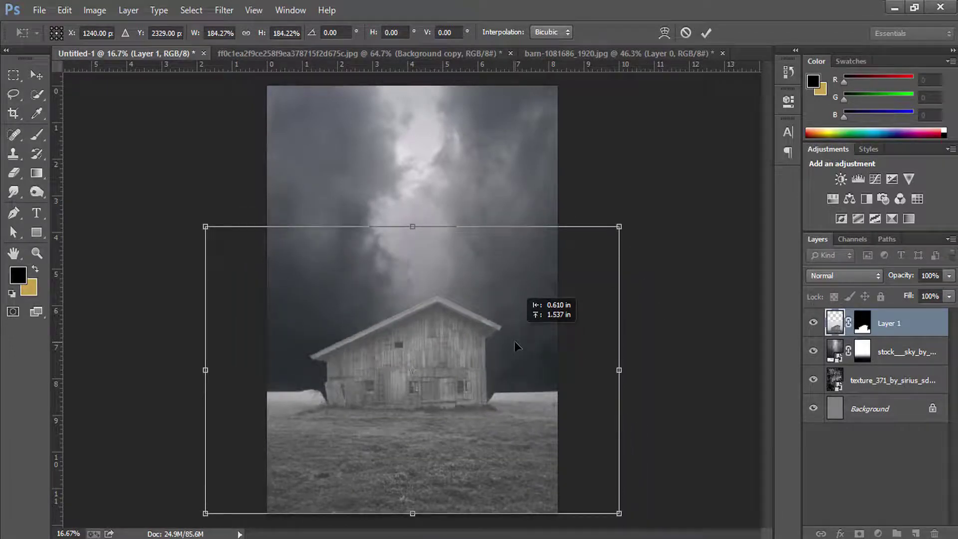
drag(618, 227, 640, 211)
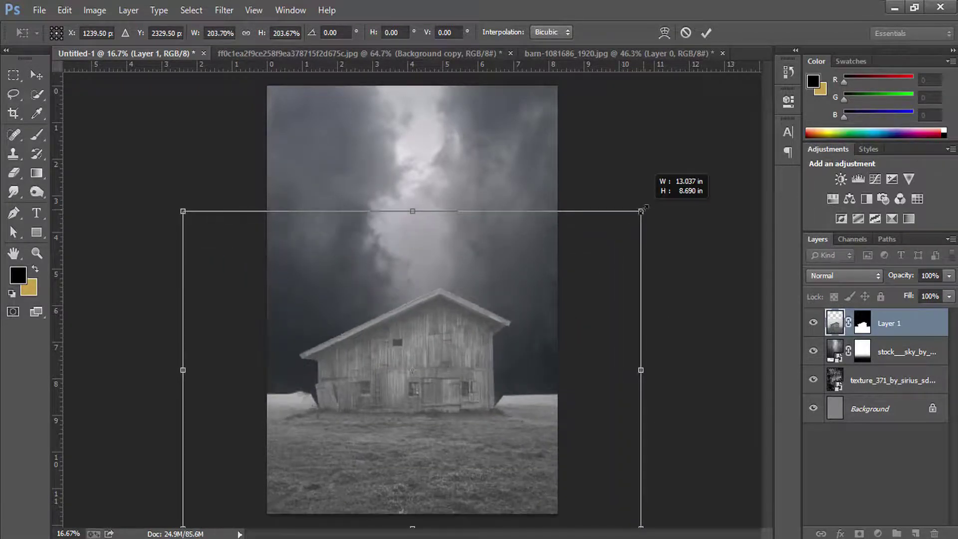
drag(500, 338, 499, 329)
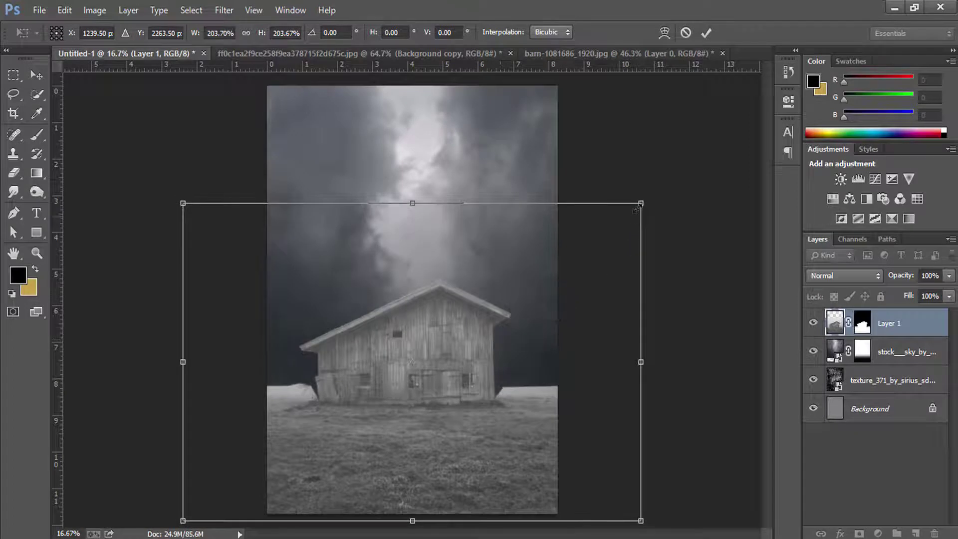
drag(643, 202, 663, 188)
drag(510, 316, 516, 295)
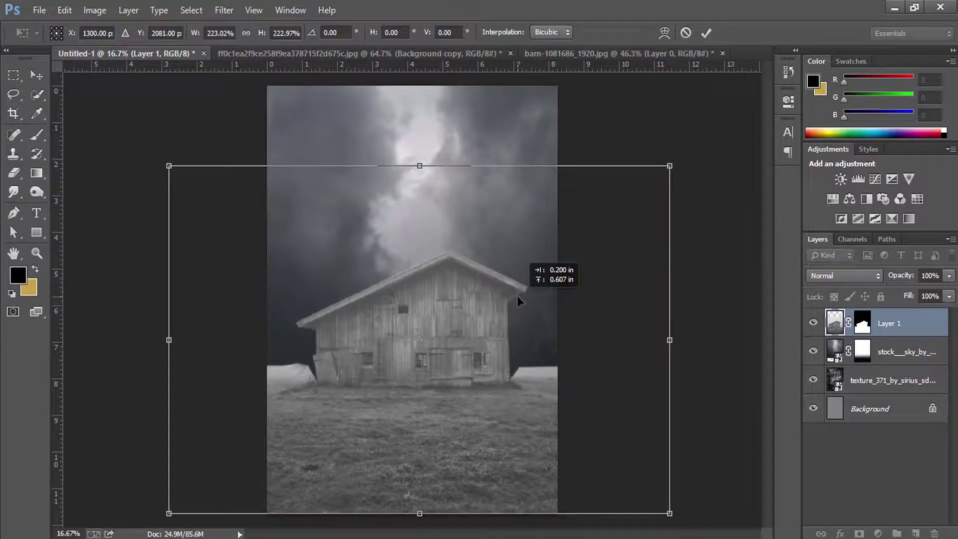
key(Return)
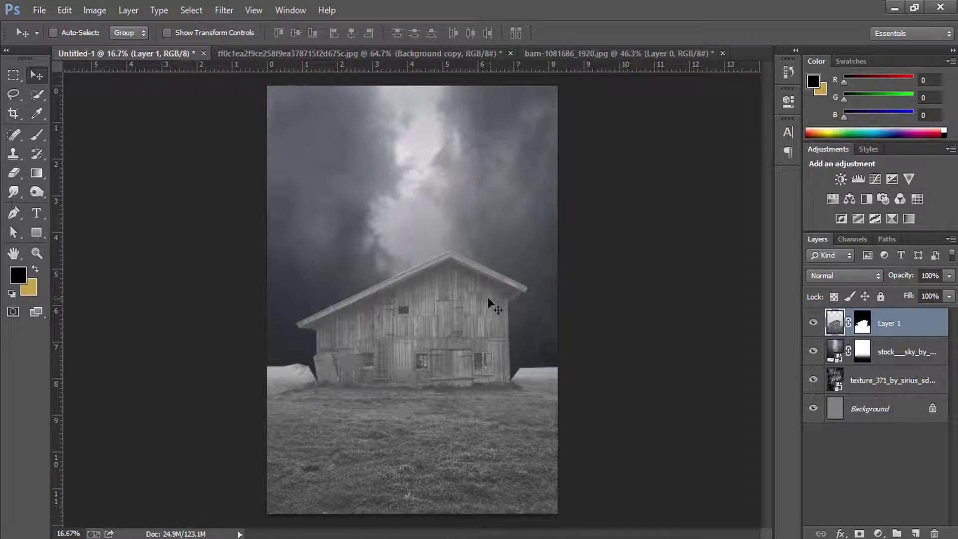
click(37, 255)
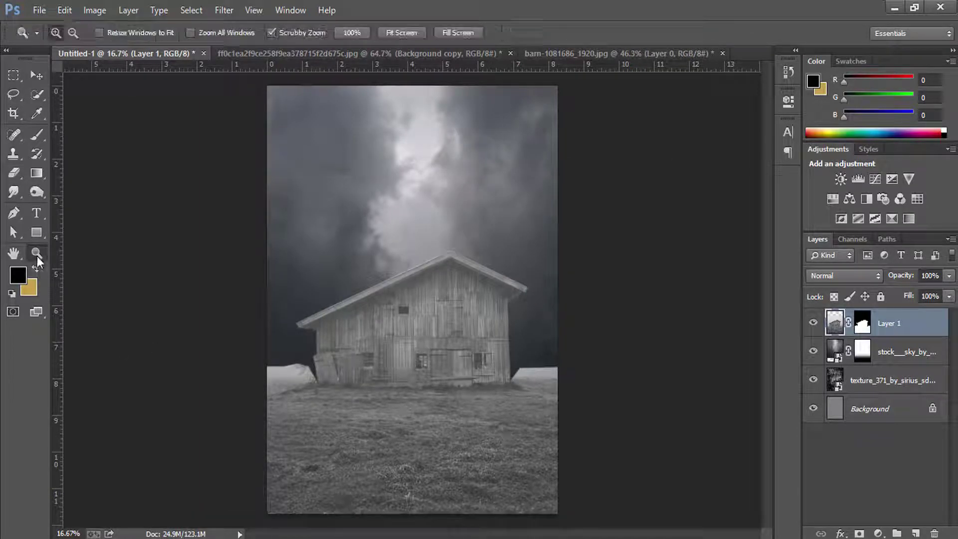
drag(319, 380, 390, 404)
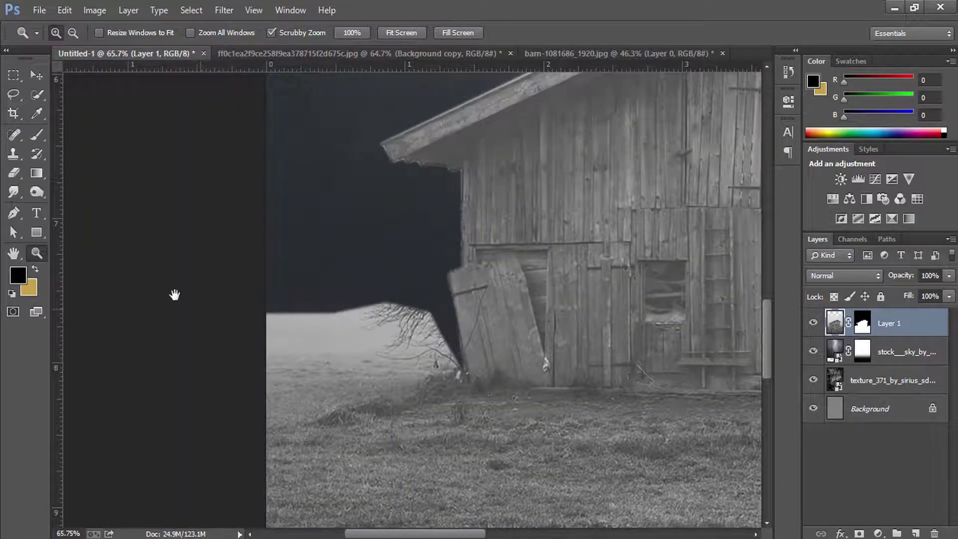
Set up a size-90 eraser at 47% opacity and soften the field's top edge along the horizon.
click(37, 136)
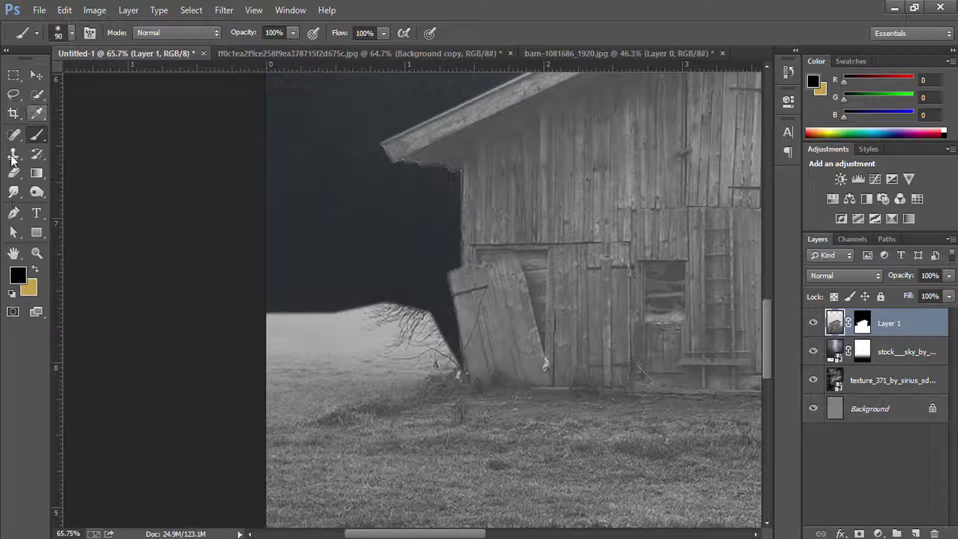
click(15, 173)
click(62, 170)
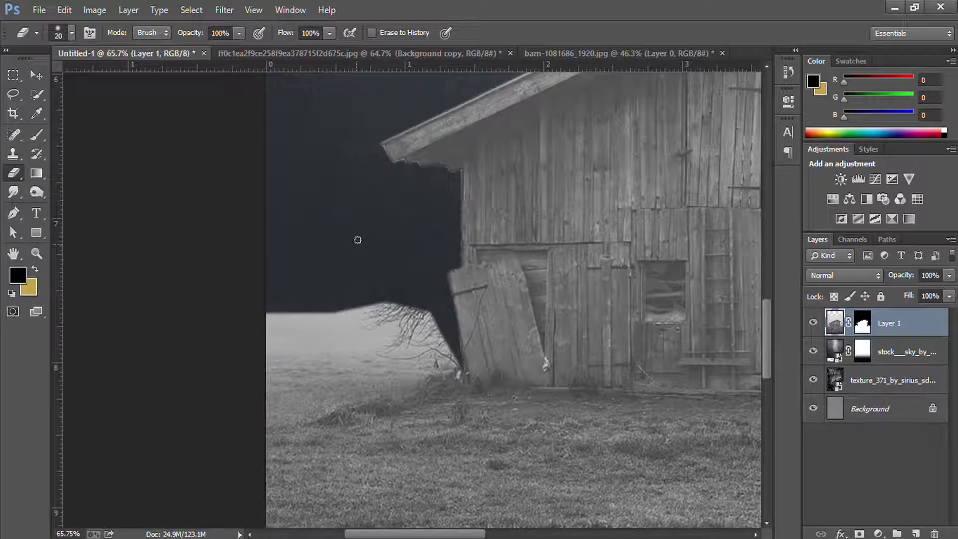
key(bracketright)
key(bracketright)
key(bracketright)
drag(197, 34, 158, 34)
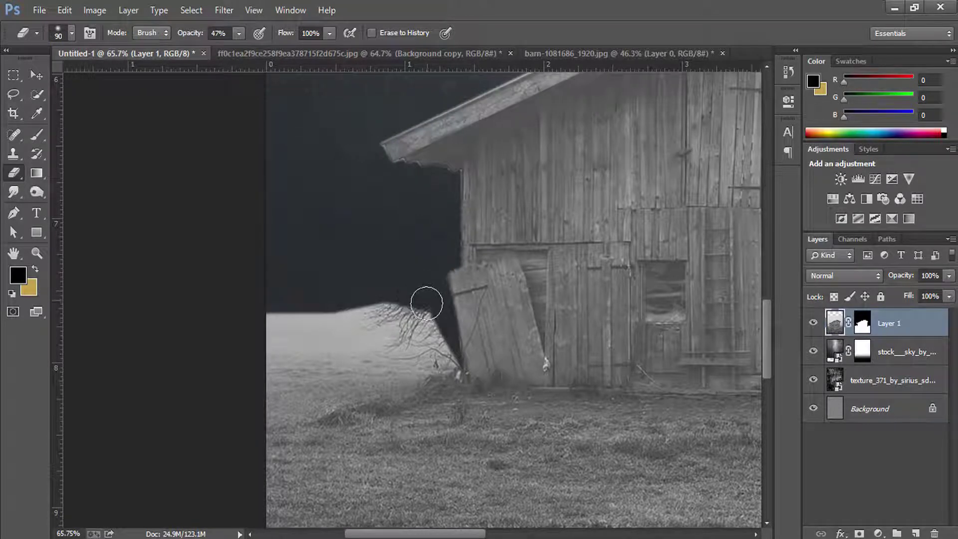
mouse_move(430, 305)
mouse_down()
mouse_move(421, 314)
mouse_move(342, 301)
mouse_move(244, 314)
mouse_move(402, 320)
mouse_move(241, 306)
mouse_move(331, 316)
mouse_move(275, 304)
mouse_move(267, 316)
mouse_move(421, 325)
mouse_move(438, 342)
mouse_move(432, 325)
mouse_move(439, 349)
mouse_move(349, 336)
mouse_move(441, 353)
mouse_move(424, 338)
mouse_move(380, 346)
mouse_move(342, 336)
mouse_move(449, 316)
mouse_move(273, 284)
mouse_move(590, 288)
mouse_up()
Erase the bright misty band on the right and at the barn's bottom-right corner.
key(bracketright)
key(bracketright)
key(bracketleft)
key(bracketleft)
key(bracketright)
key(bracketright)
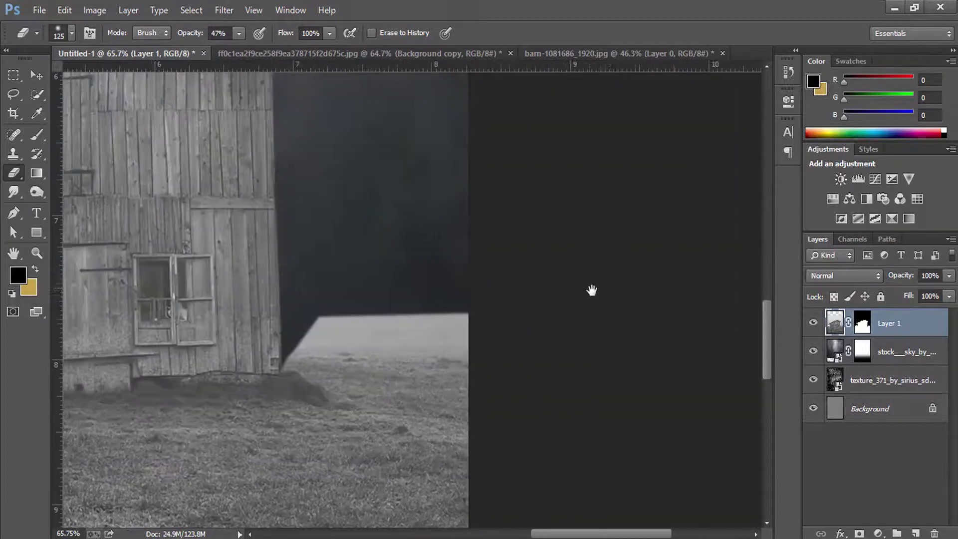
mouse_move(384, 285)
mouse_down()
mouse_move(374, 309)
mouse_move(564, 321)
mouse_move(359, 321)
mouse_move(352, 342)
mouse_move(372, 329)
mouse_move(594, 325)
mouse_move(365, 320)
mouse_move(581, 336)
mouse_move(648, 325)
mouse_move(489, 323)
mouse_up()
key(bracketright)
key(bracketright)
key(bracketright)
key(bracketleft)
key(bracketleft)
key(bracketleft)
key(bracketleft)
key(bracketleft)
key(bracketleft)
mouse_move(338, 345)
mouse_down()
mouse_move(332, 353)
mouse_move(356, 328)
mouse_up()
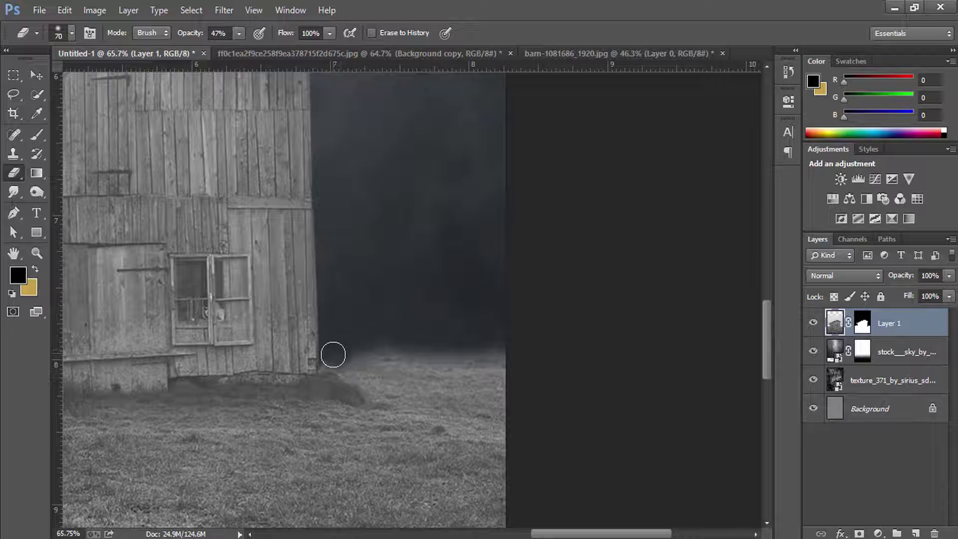
drag(443, 344, 547, 347)
key(bracketright)
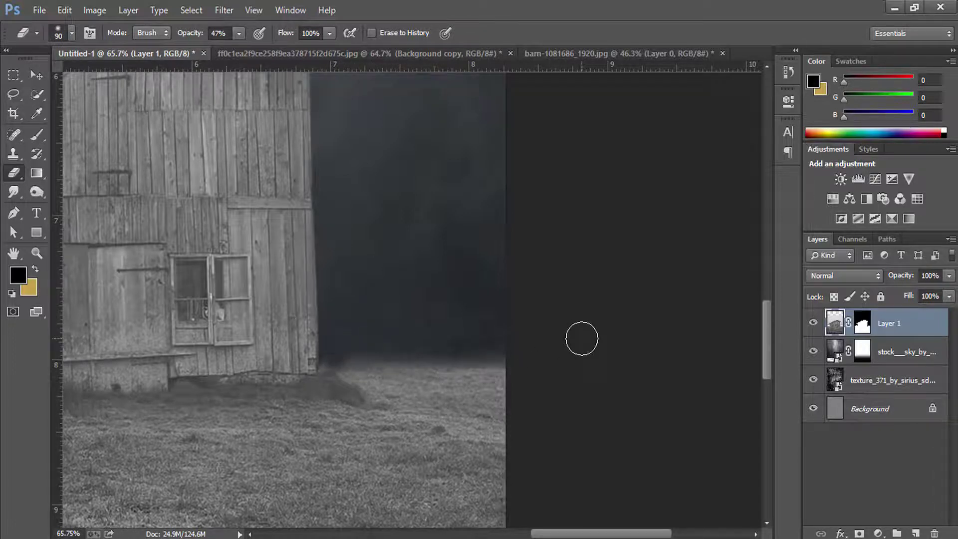
key(ctrl+0)
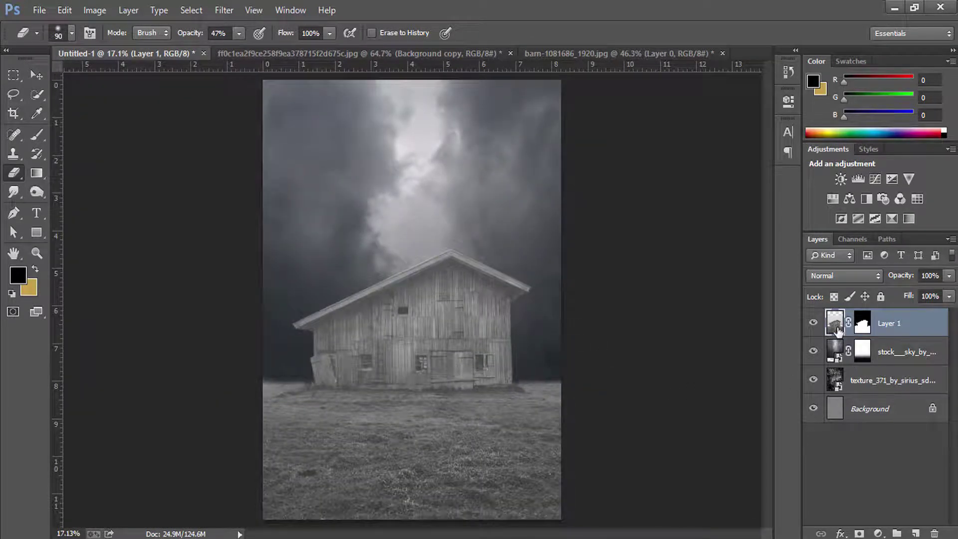
Apply Curves to the barn layer, pulling midtones down to input 170, output 118.
click(95, 10)
mouse_move(115, 47)
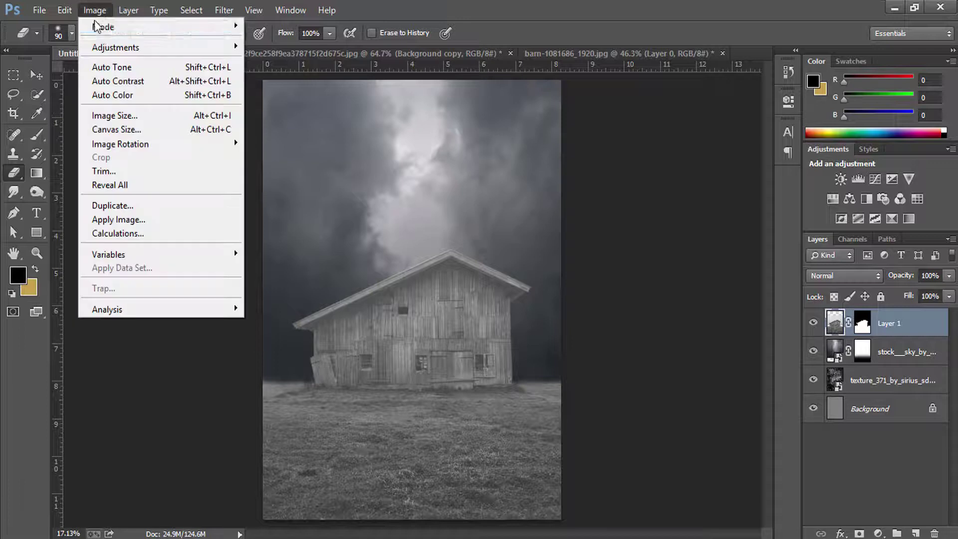
click(266, 75)
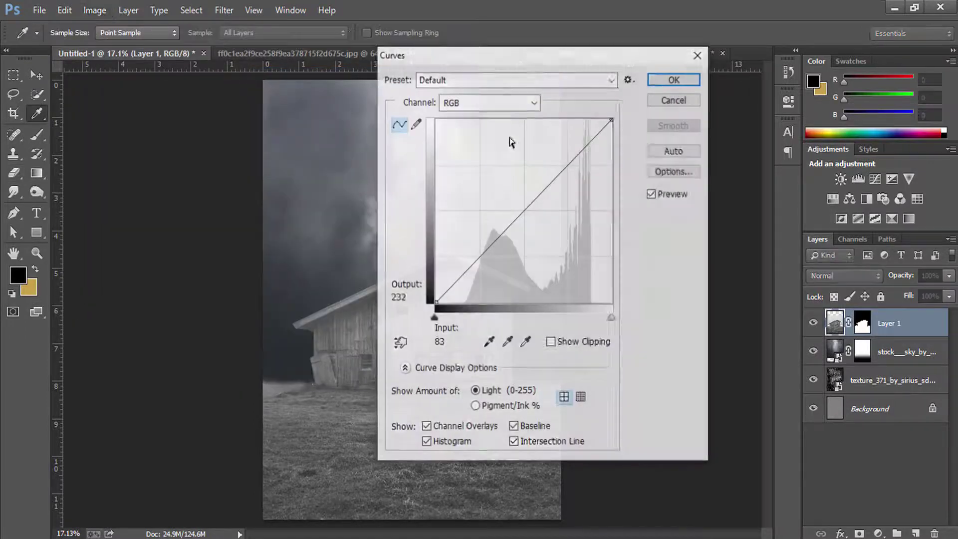
drag(532, 59, 609, 67)
drag(597, 192, 626, 200)
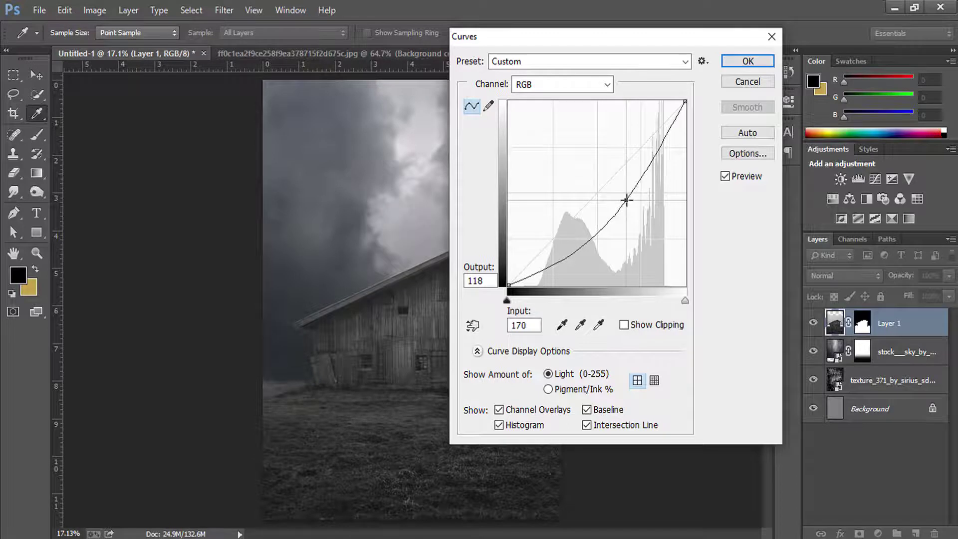
click(747, 63)
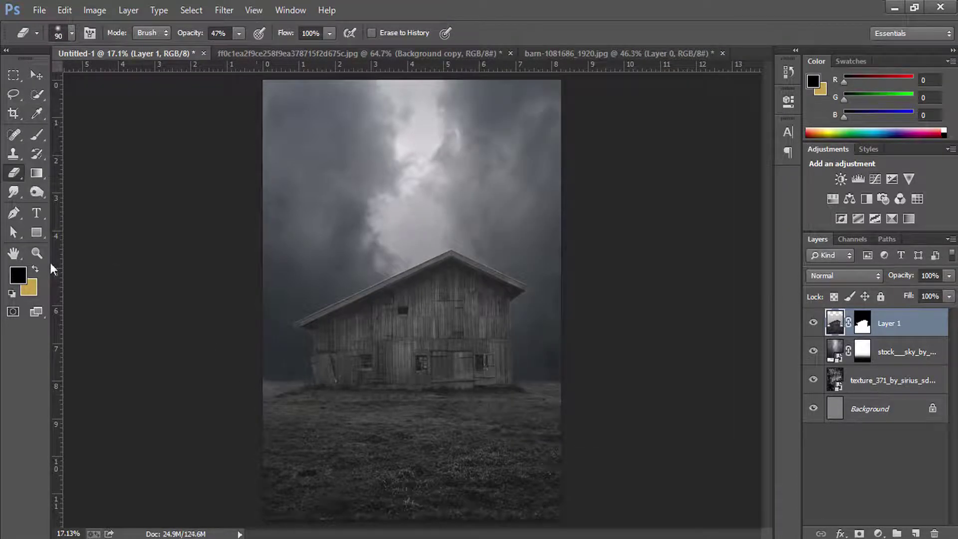
On the barn's layer mask, softly darken the horizon beside the barn door with a 45% black brush.
key(z)
drag(277, 394, 379, 430)
drag(114, 394, 383, 393)
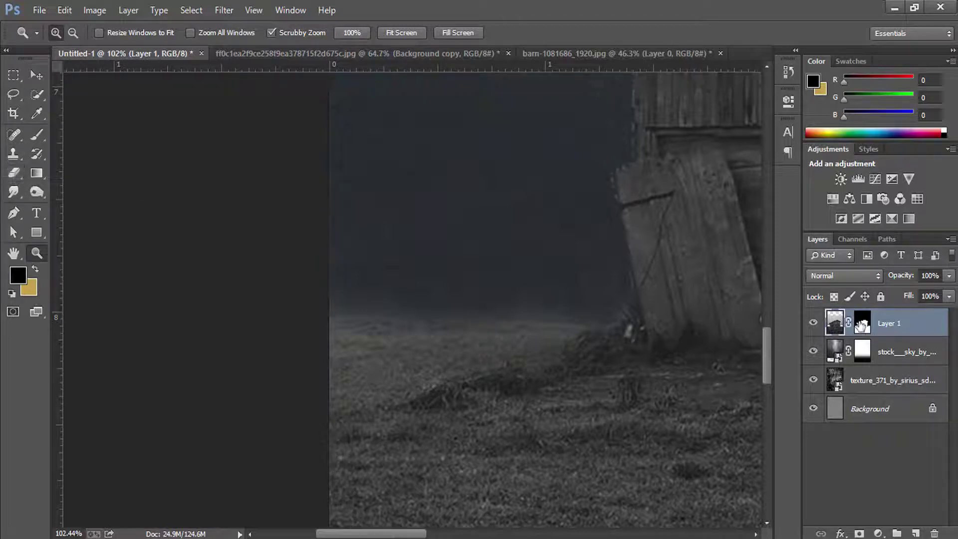
click(861, 325)
drag(38, 133, 100, 135)
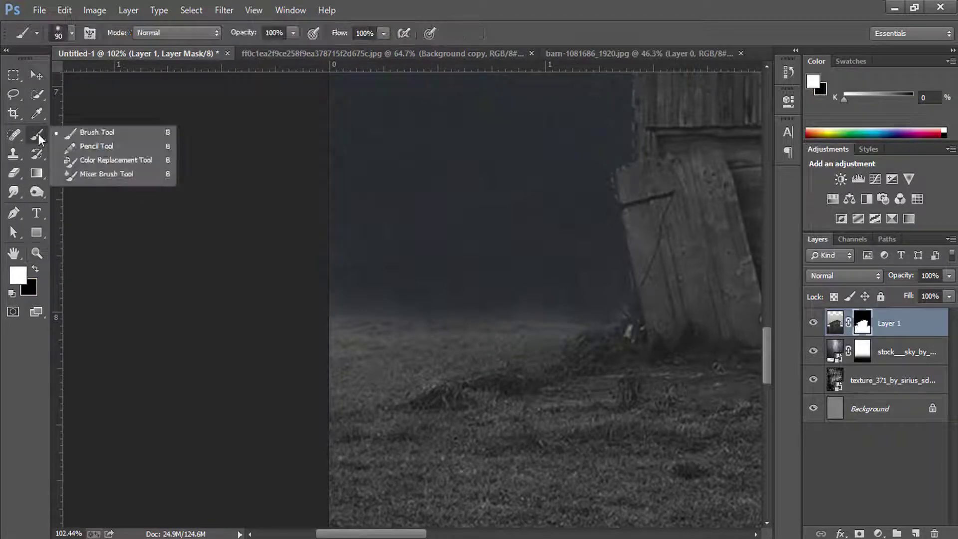
click(32, 269)
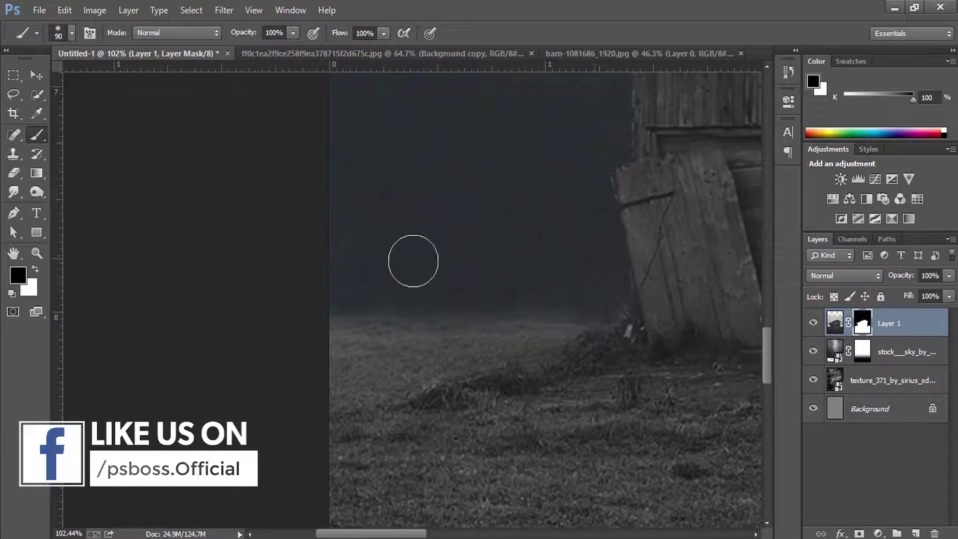
drag(554, 330, 344, 332)
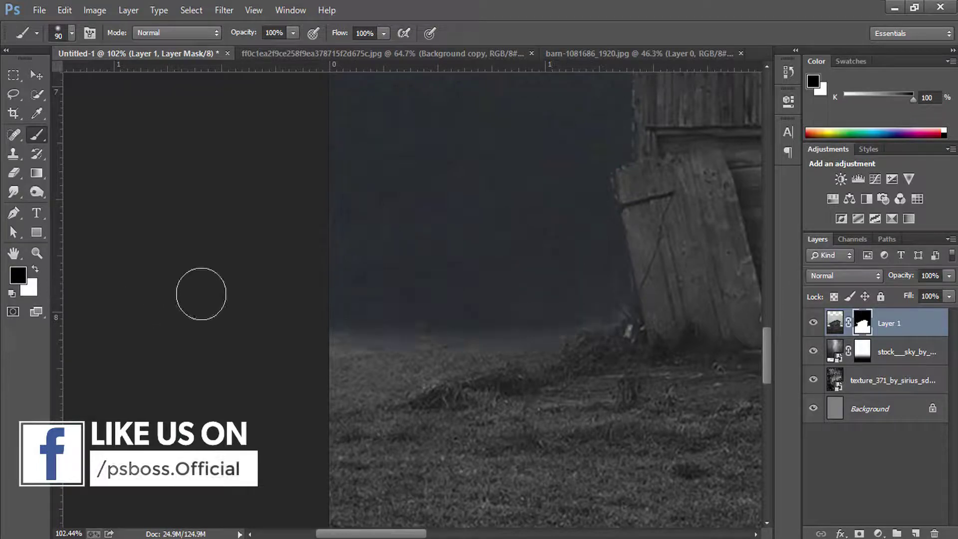
key(ctrl+z)
drag(241, 32, 218, 39)
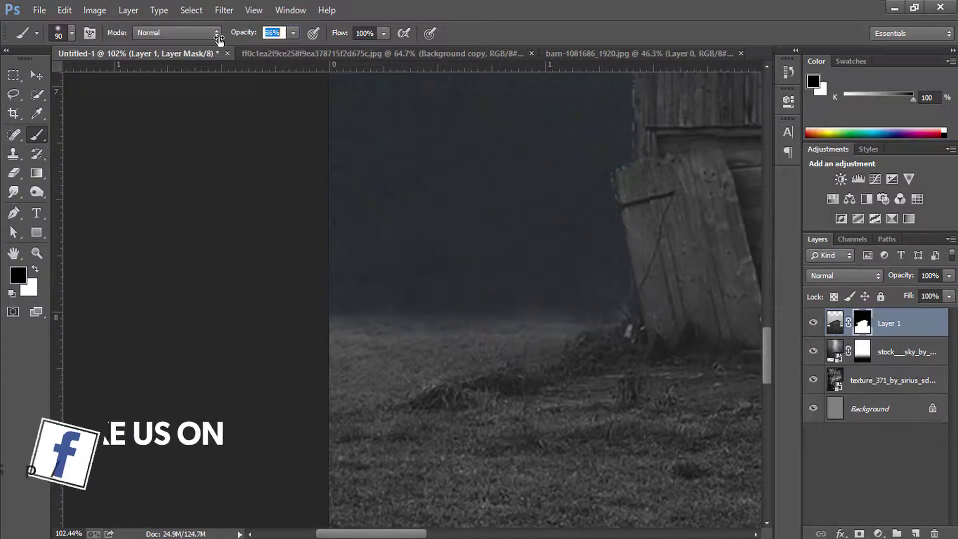
text(45)
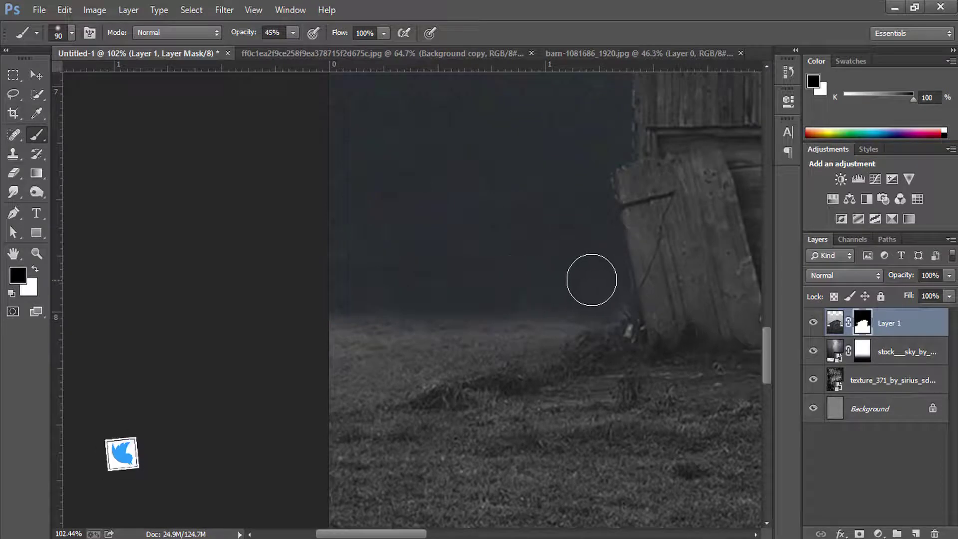
drag(344, 311, 495, 297)
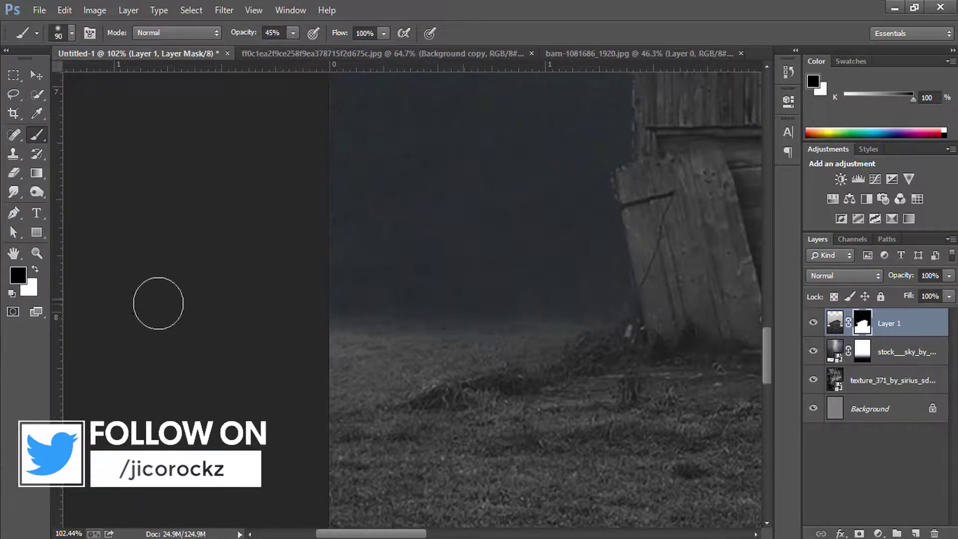
Haze the barn's left eave and roof peak into the fog with a soft black brush, sizes 500–300.
scroll(489, 246, right, 10)
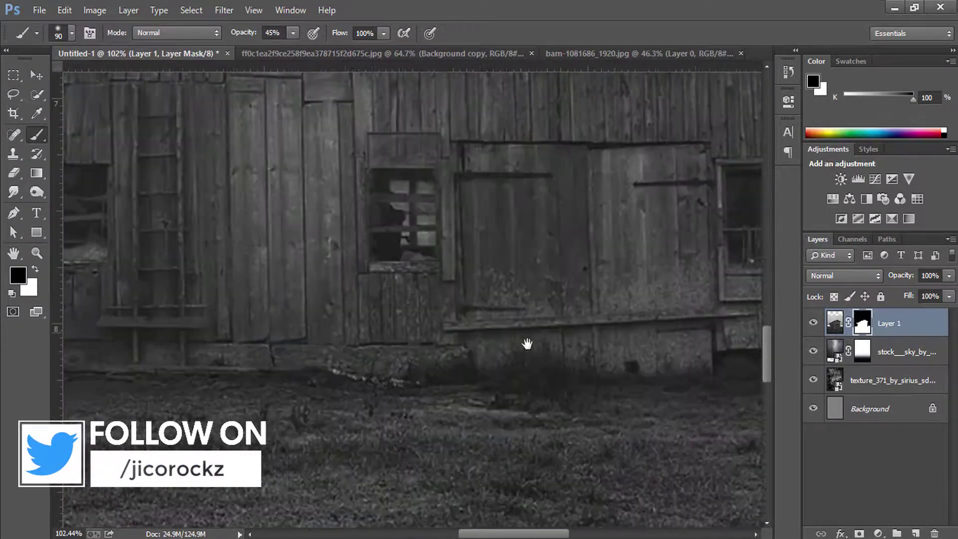
scroll(526, 343, right, 5)
scroll(370, 348, right, 5)
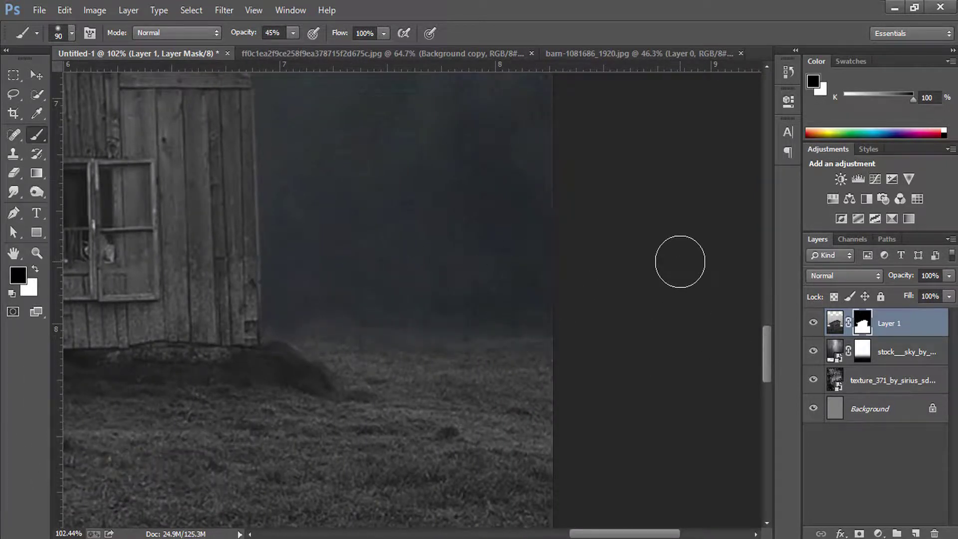
key(ctrl+0)
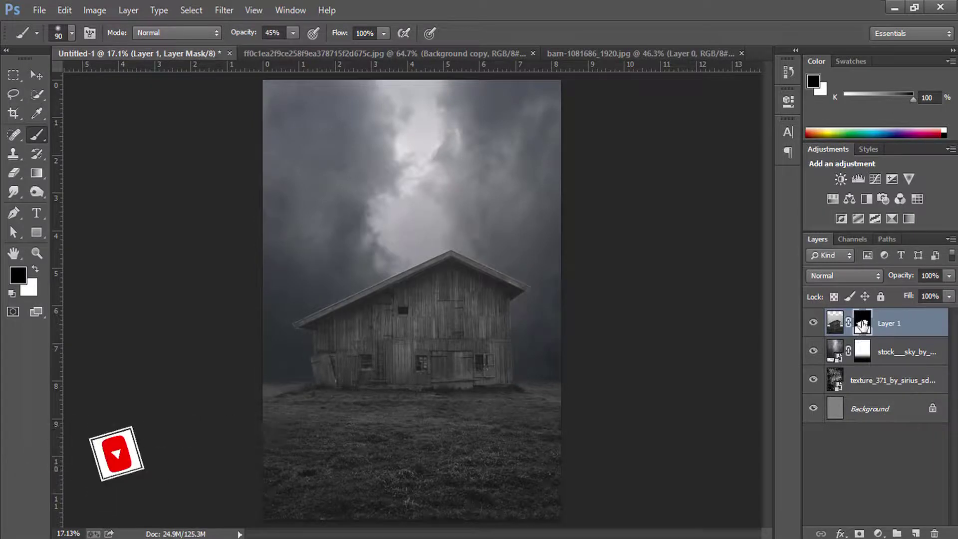
right_click(37, 135)
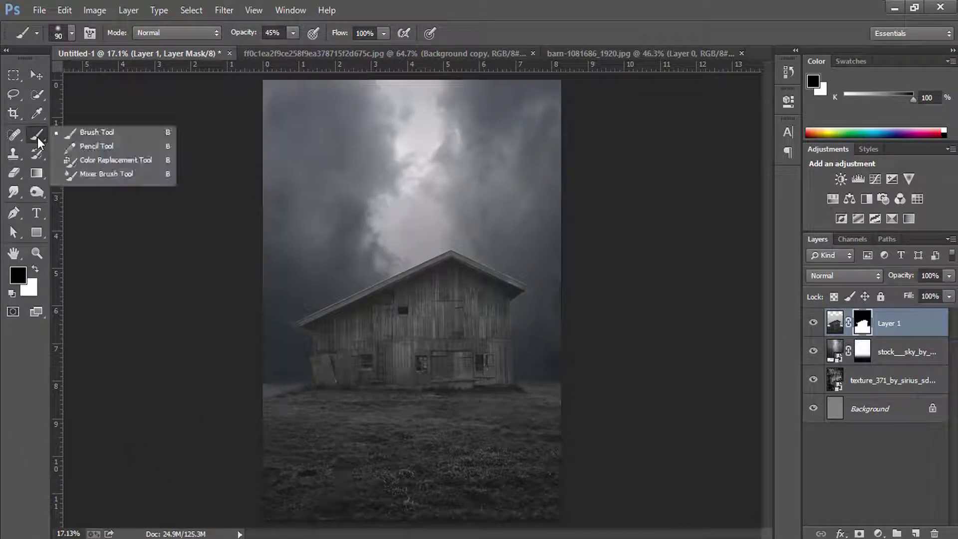
click(70, 134)
key(bracketright)
key(bracketright)
key(bracketright)
key(bracketright)
key(bracketright)
drag(385, 316, 400, 280)
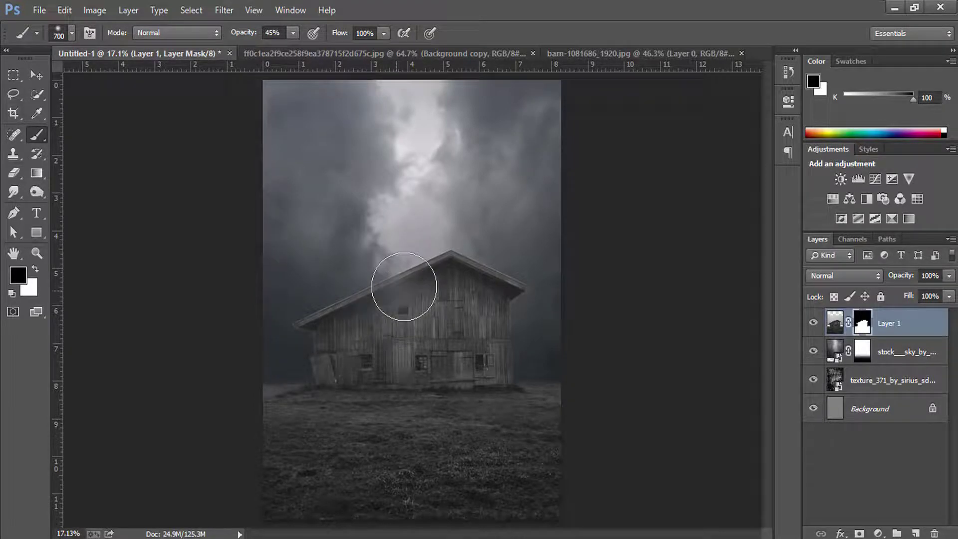
key(ctrl+z)
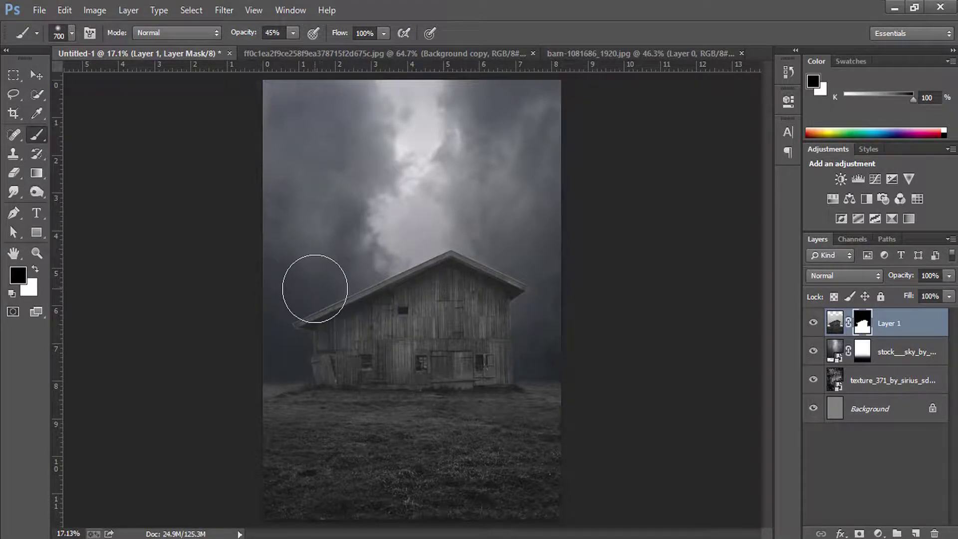
key(bracketleft)
key(bracketleft)
key(bracketleft)
drag(293, 308, 291, 312)
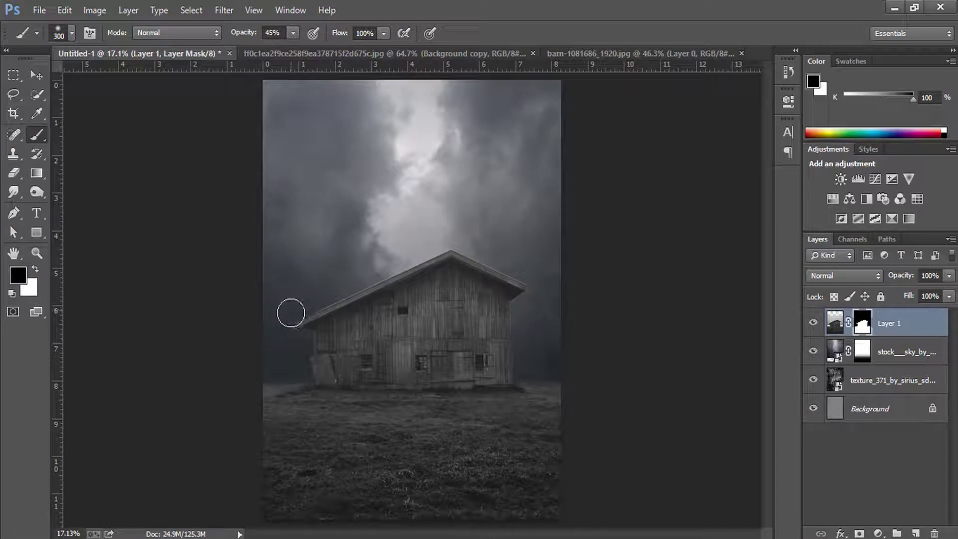
drag(377, 261, 464, 247)
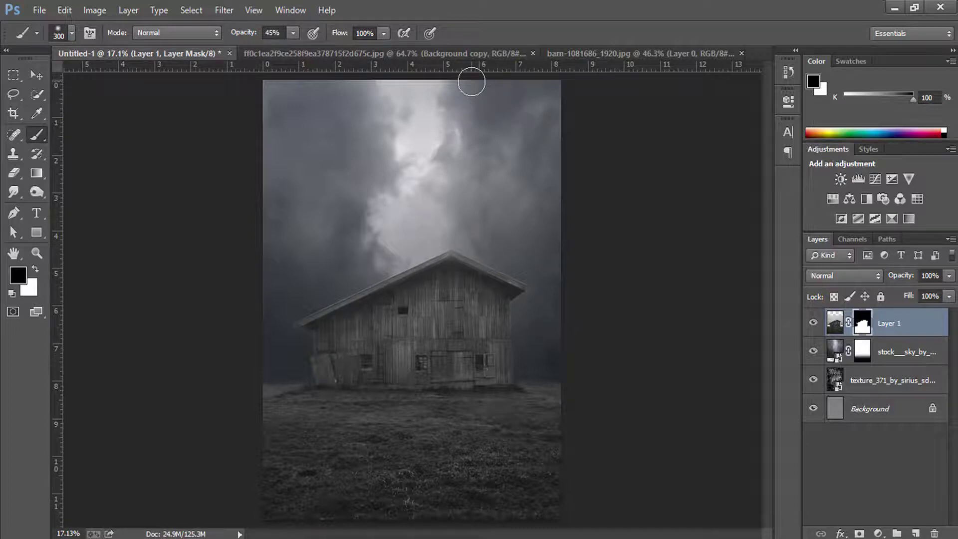
In the boy cutout document, disable and re-enable the boy's layer mask to check it.
click(454, 54)
right_click(862, 321)
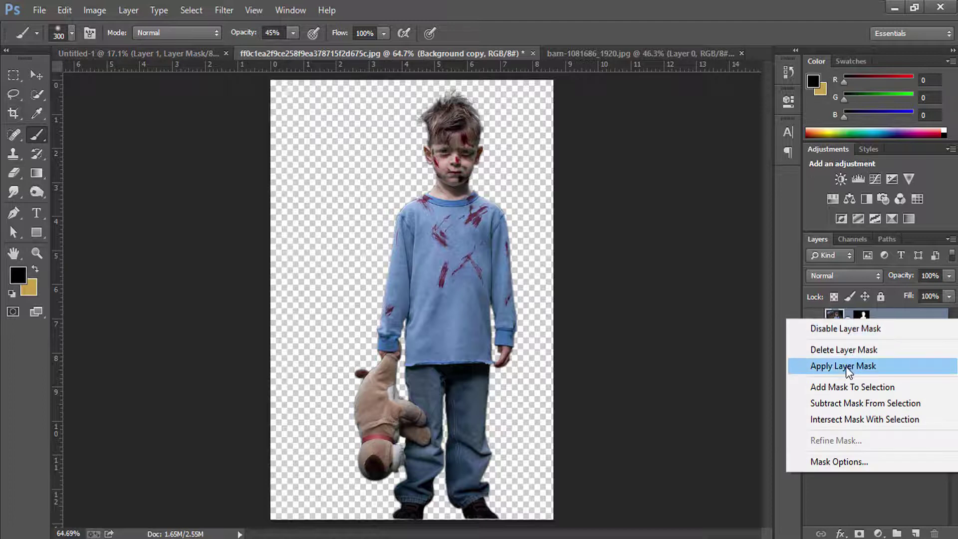
click(845, 334)
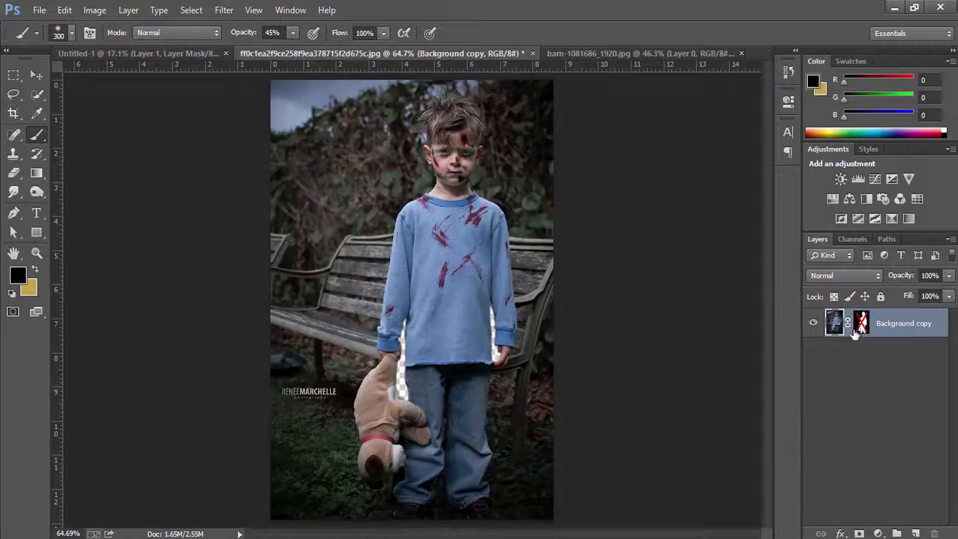
right_click(856, 325)
click(856, 334)
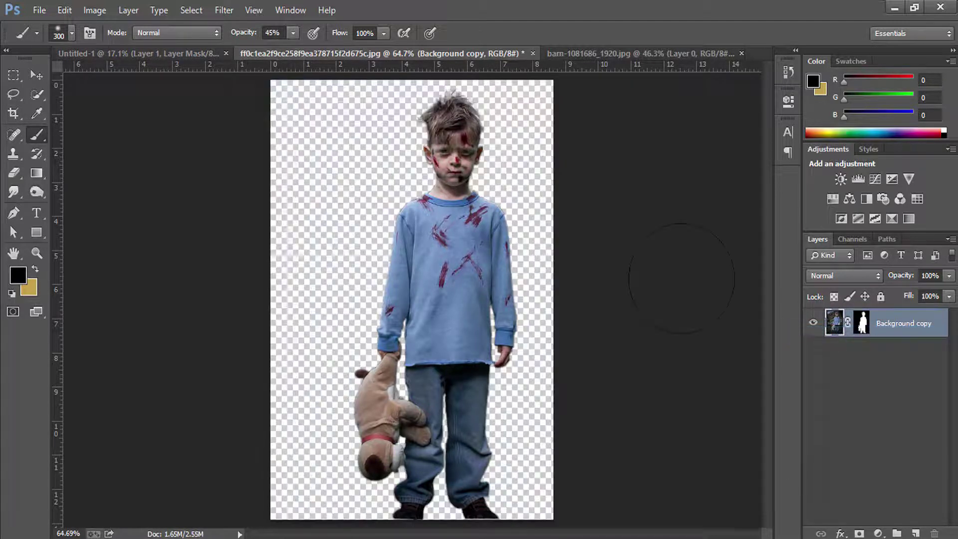
Drag the boy into the poster, scale him to about 108% and shift him slightly left and down.
click(34, 74)
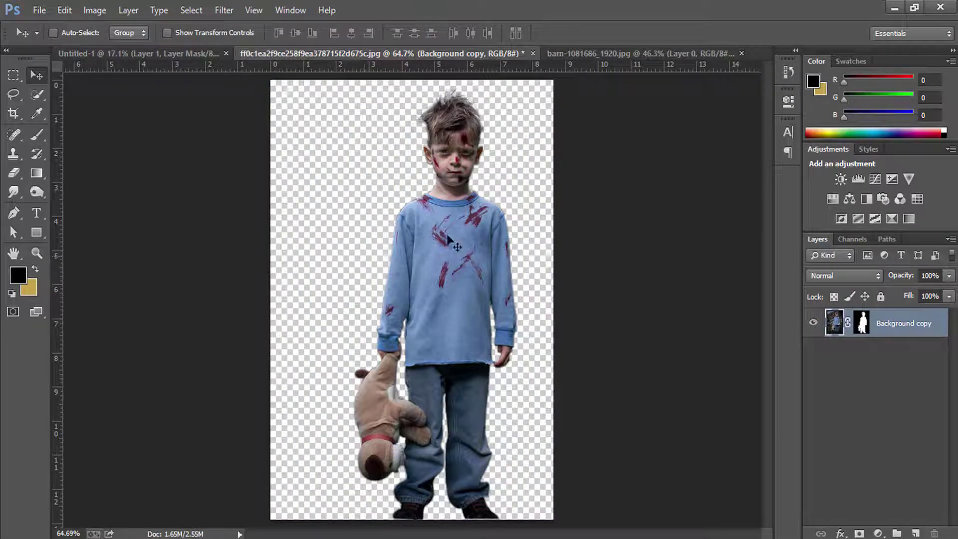
mouse_move(451, 256)
mouse_down()
mouse_move(186, 55)
mouse_move(436, 389)
mouse_up()
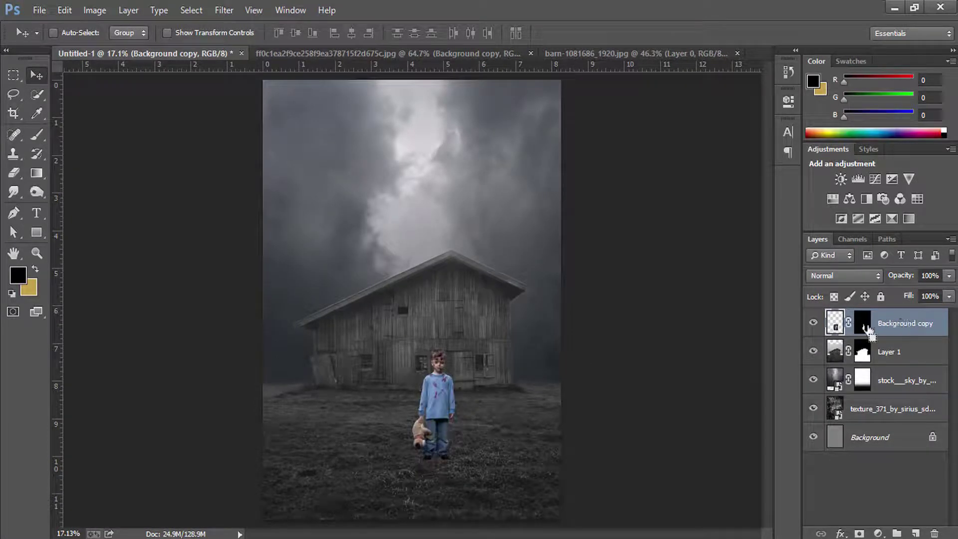
key(ctrl+t)
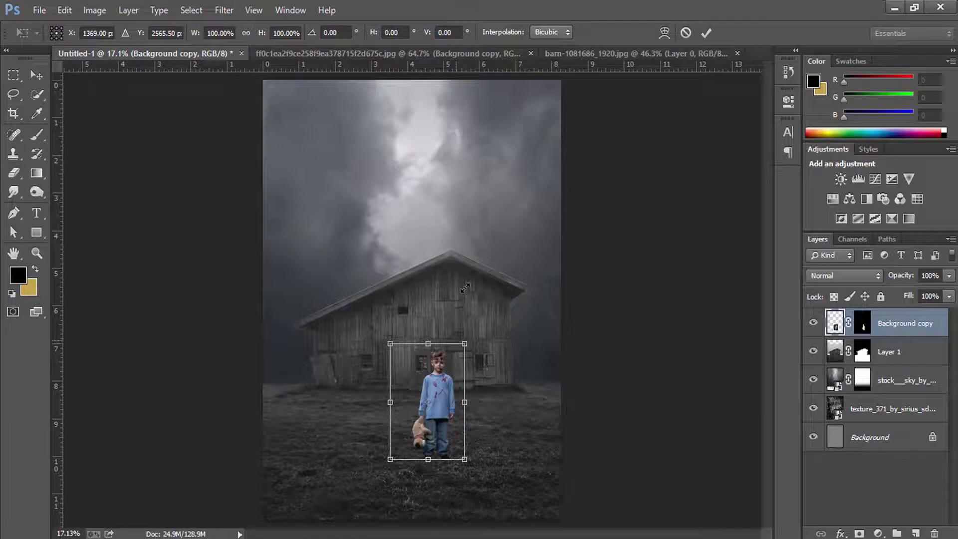
drag(465, 287, 460, 294)
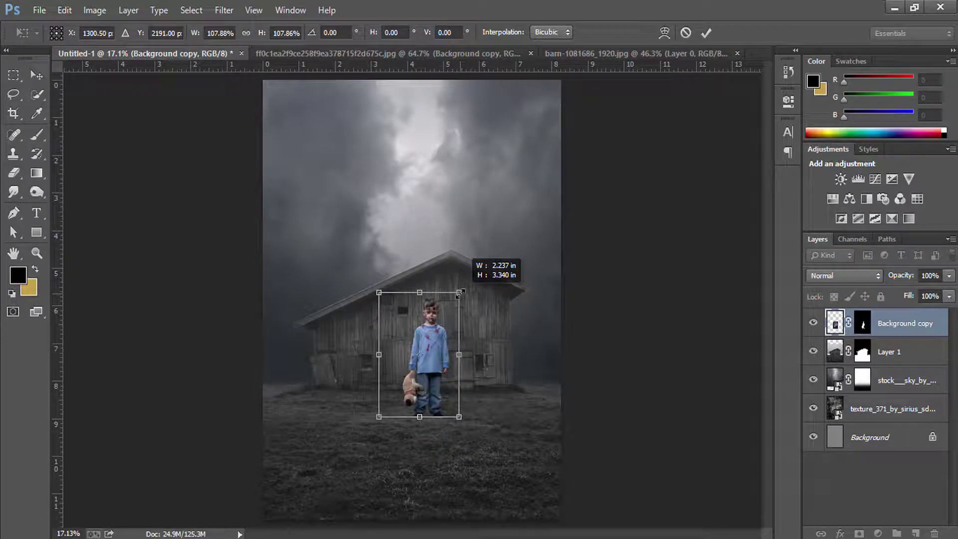
drag(433, 350, 426, 358)
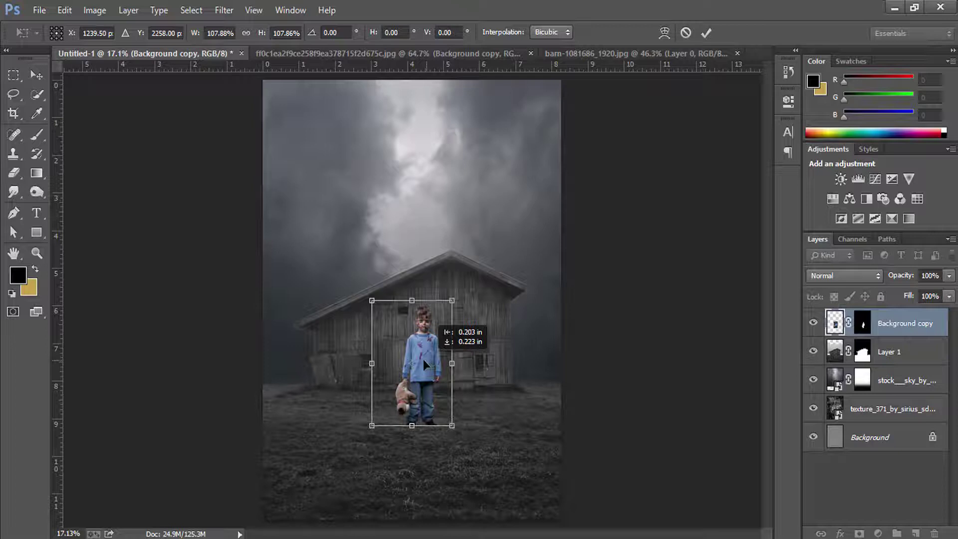
key(Return)
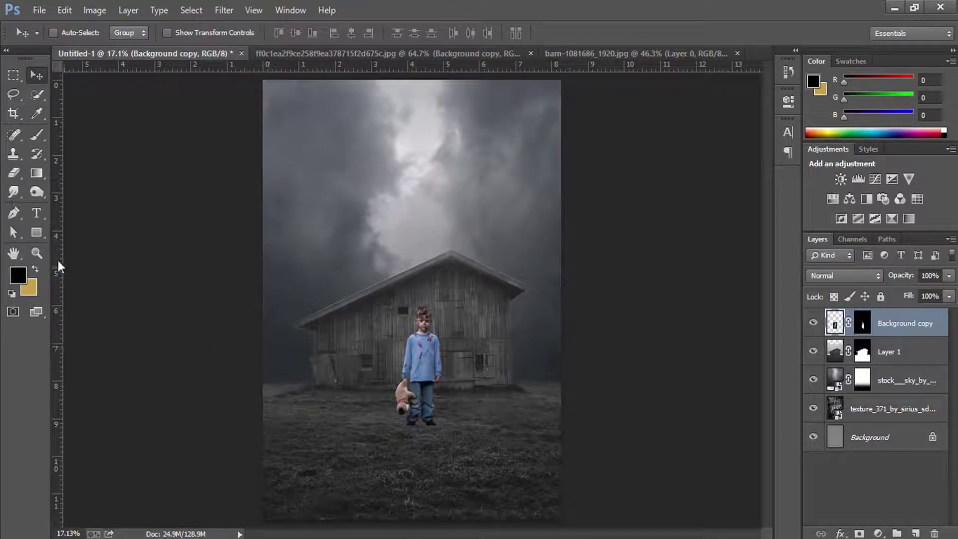
Duplicate the boy layer and apply the layer mask permanently on the lower copy.
click(41, 261)
drag(432, 421, 469, 381)
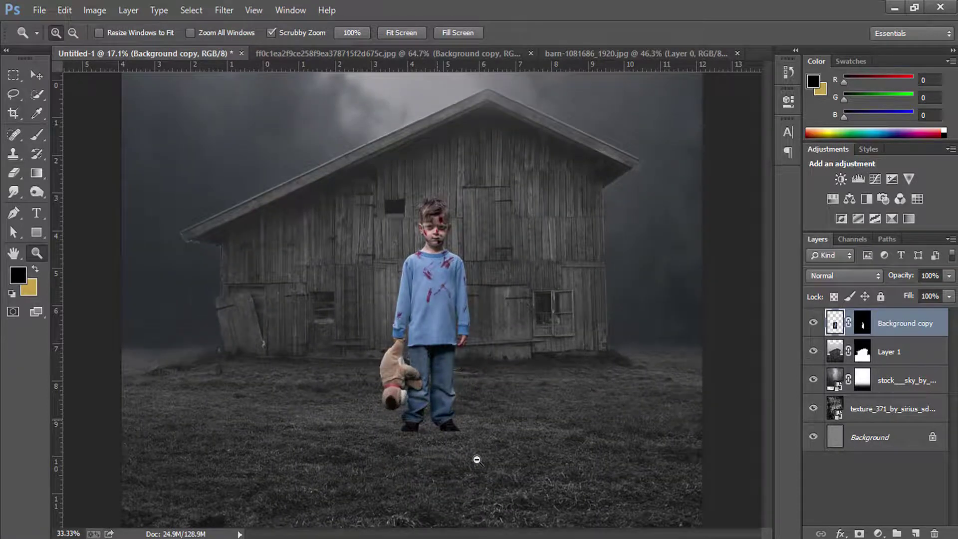
drag(912, 327, 920, 531)
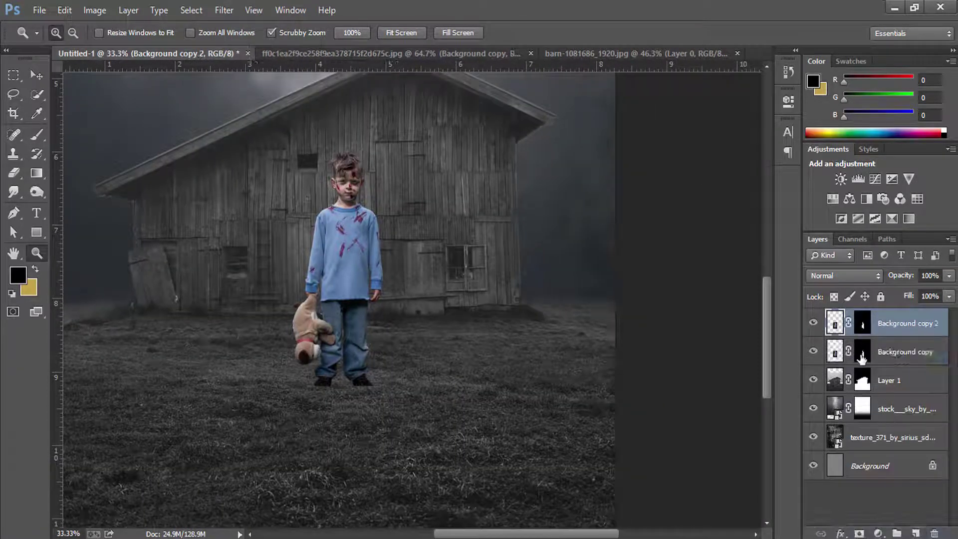
click(861, 352)
right_click(866, 353)
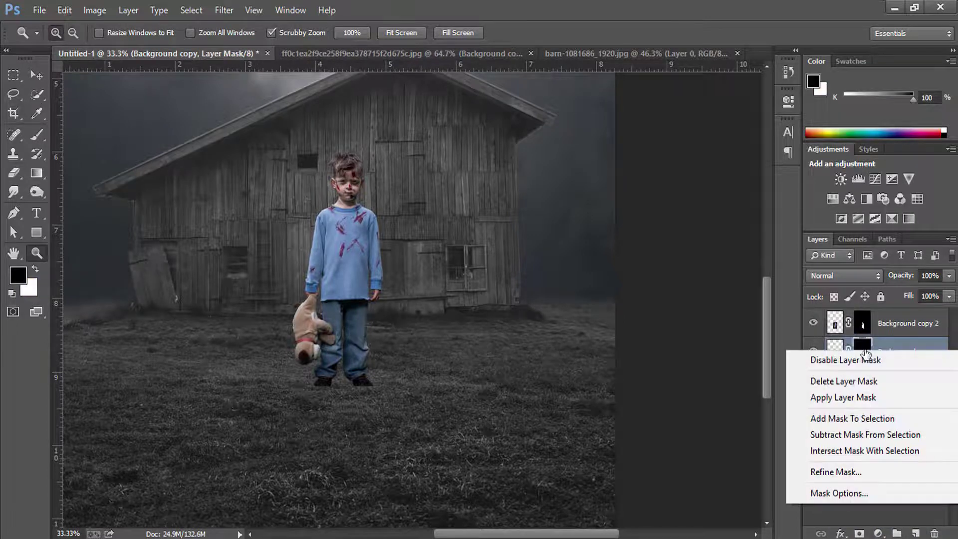
click(838, 396)
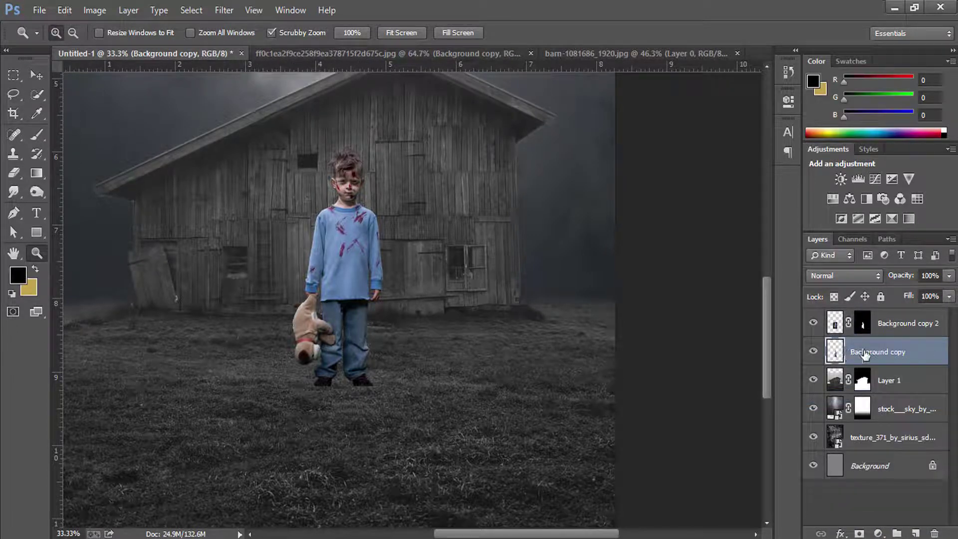
Load the copy's outline as a selection, fill it with Black, then deselect.
ctrl+click(839, 356)
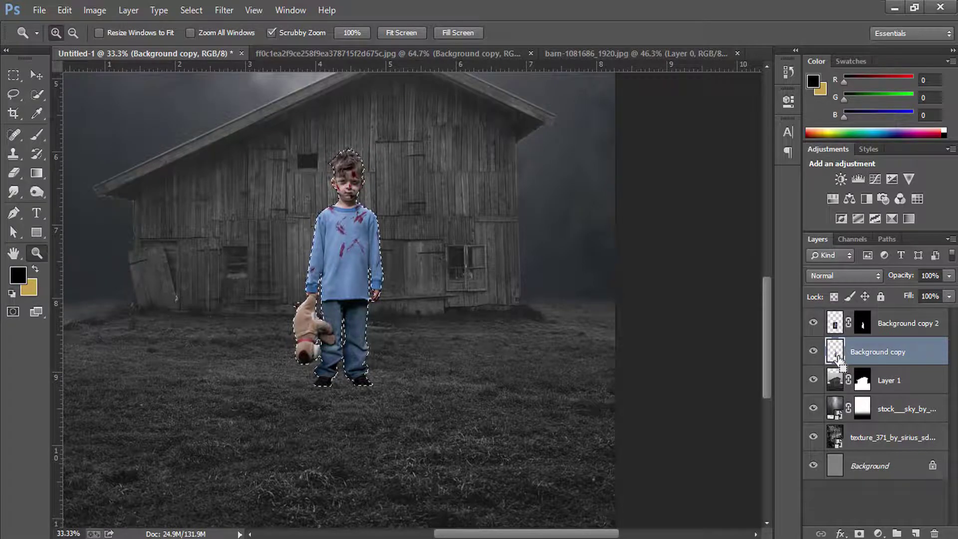
click(65, 10)
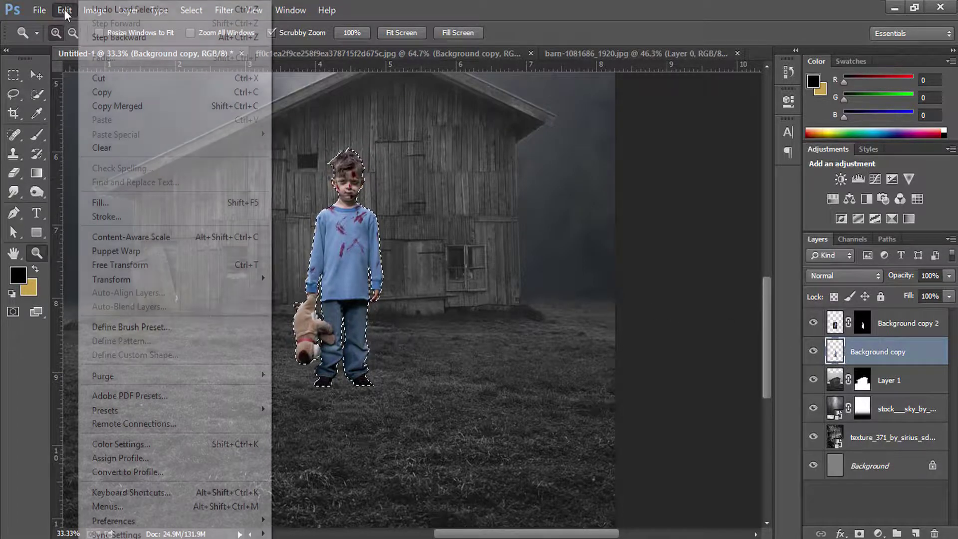
click(95, 197)
click(462, 162)
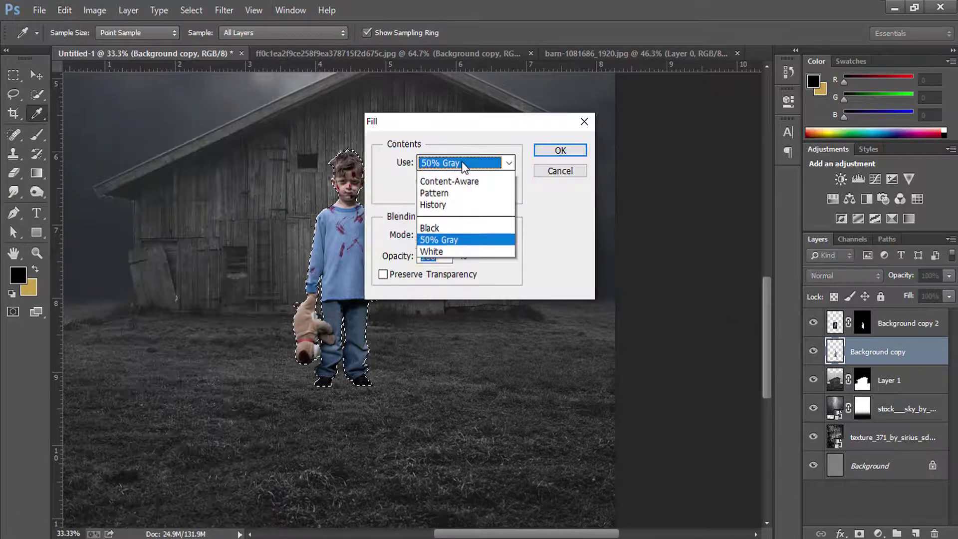
click(451, 273)
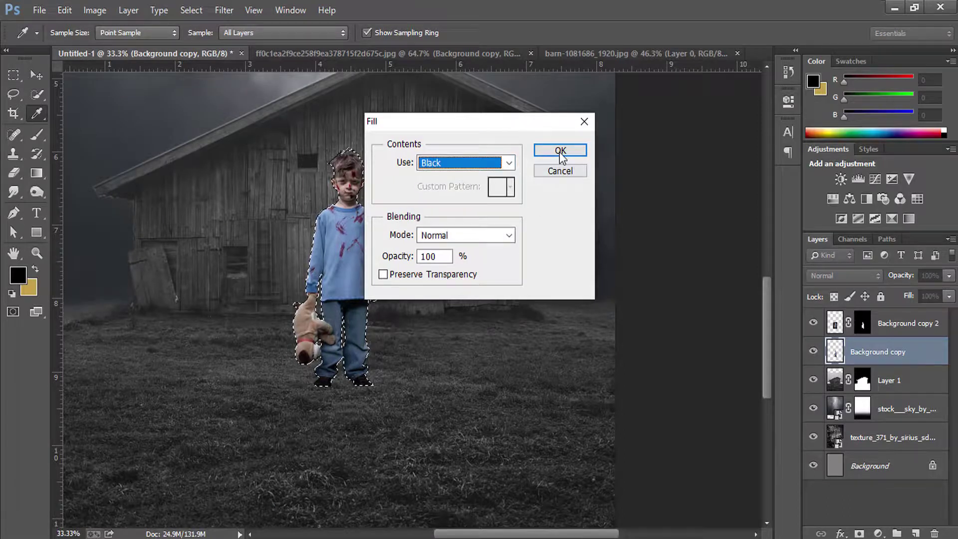
click(560, 150)
key(z)
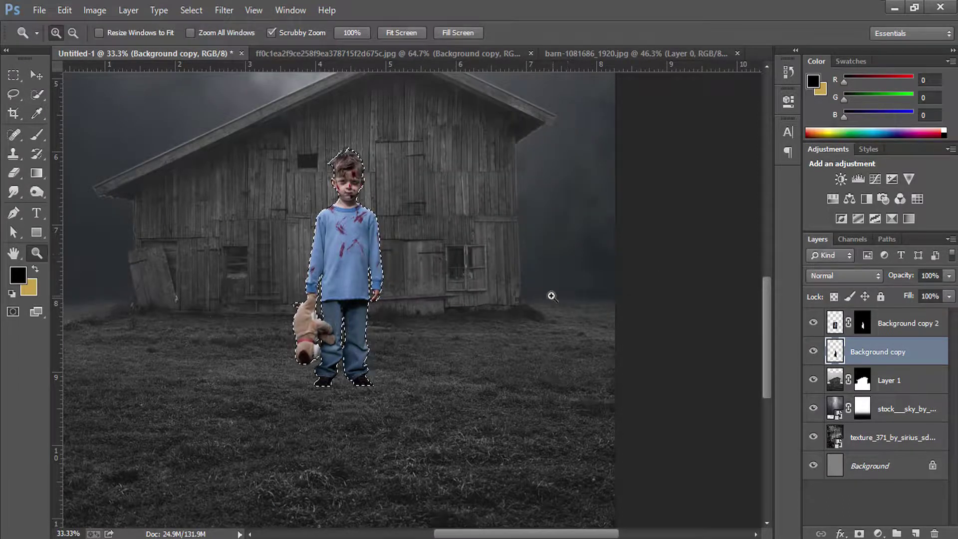
click(194, 10)
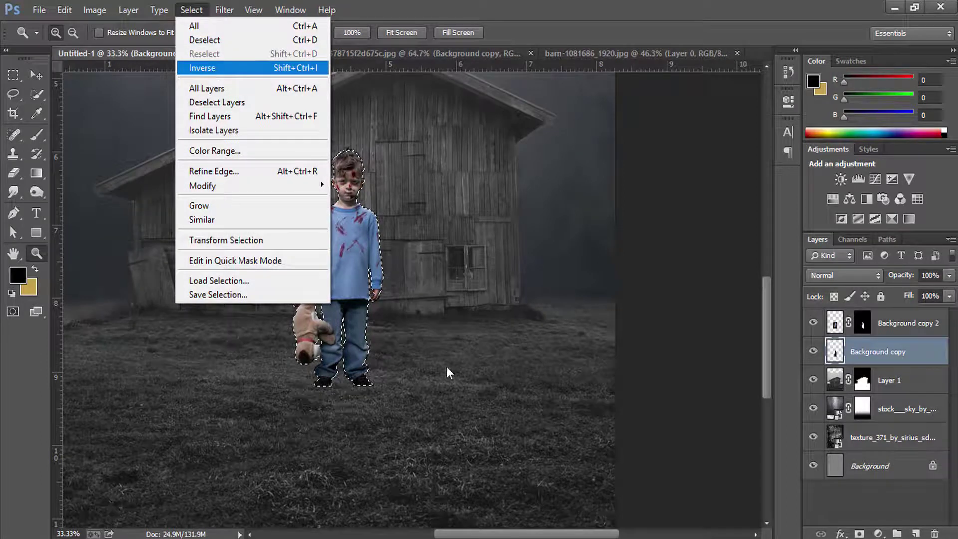
click(209, 40)
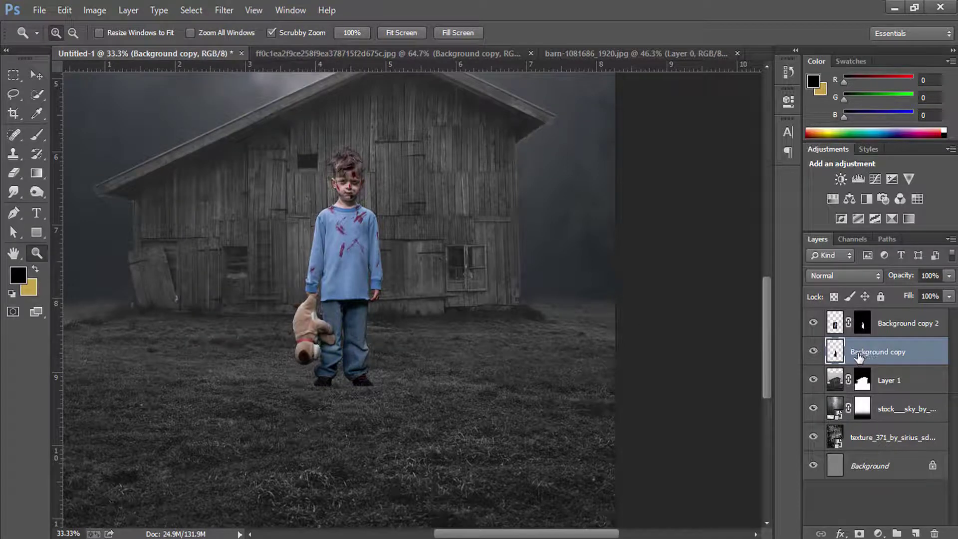
key(ctrl+t)
Flip the black silhouette below the boy's feet and skew it into a slanted shadow across the grass.
drag(339, 145, 439, 458)
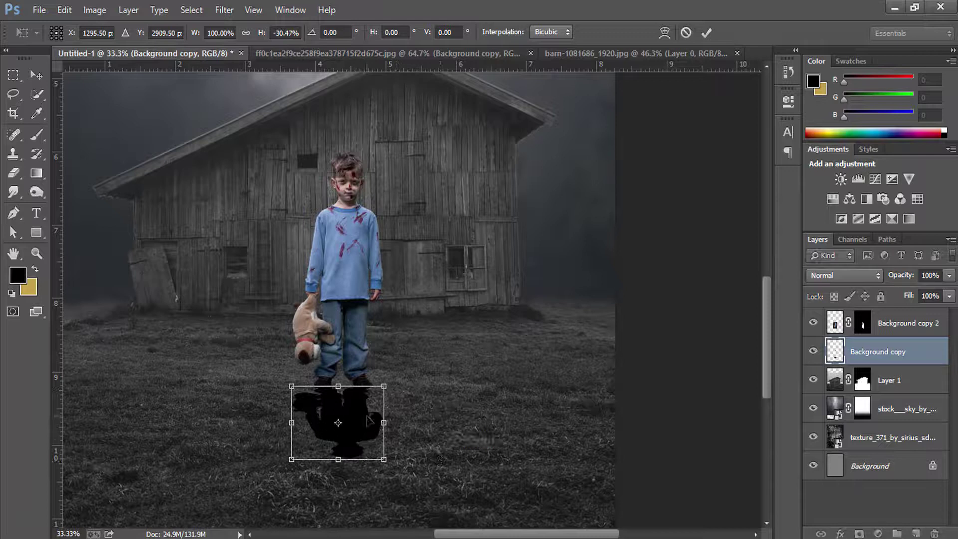
right_click(368, 420)
click(411, 234)
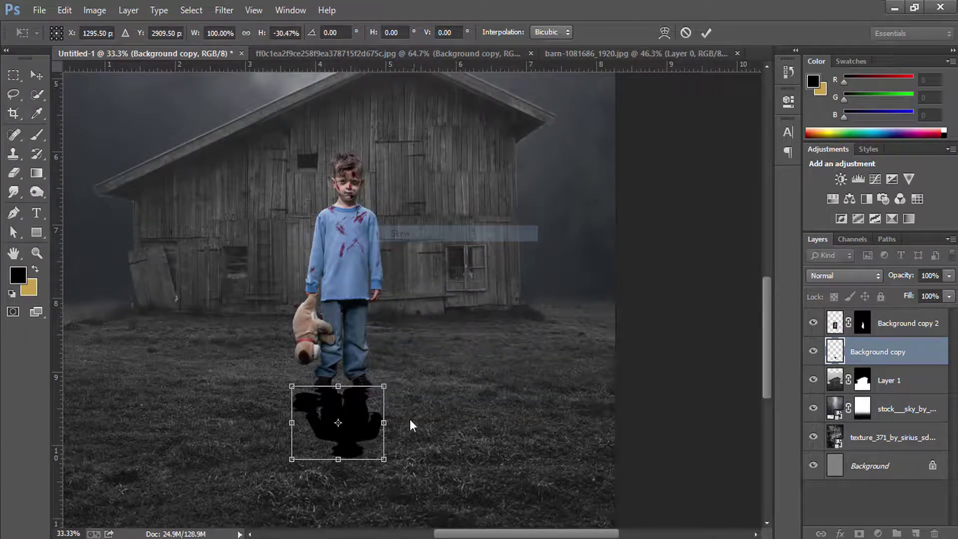
drag(383, 459, 439, 459)
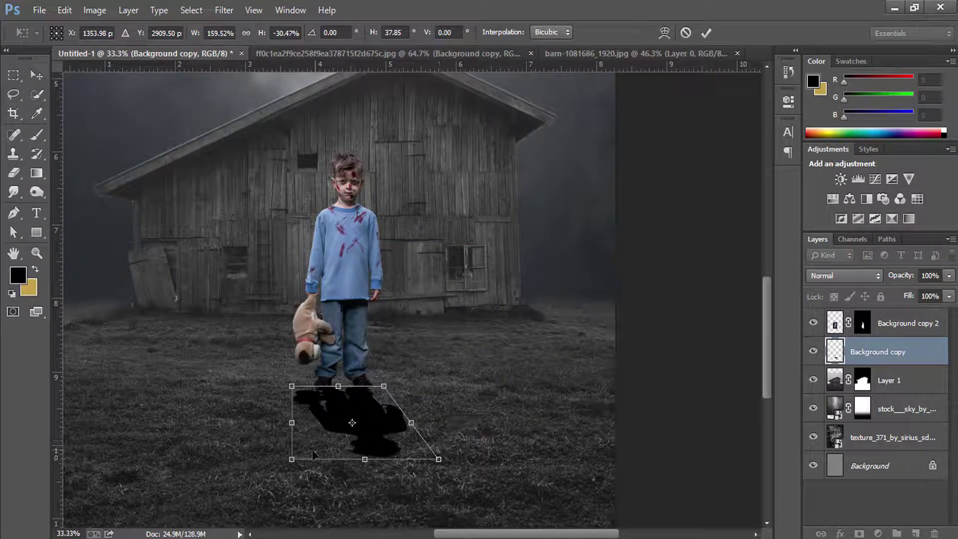
drag(292, 459, 326, 459)
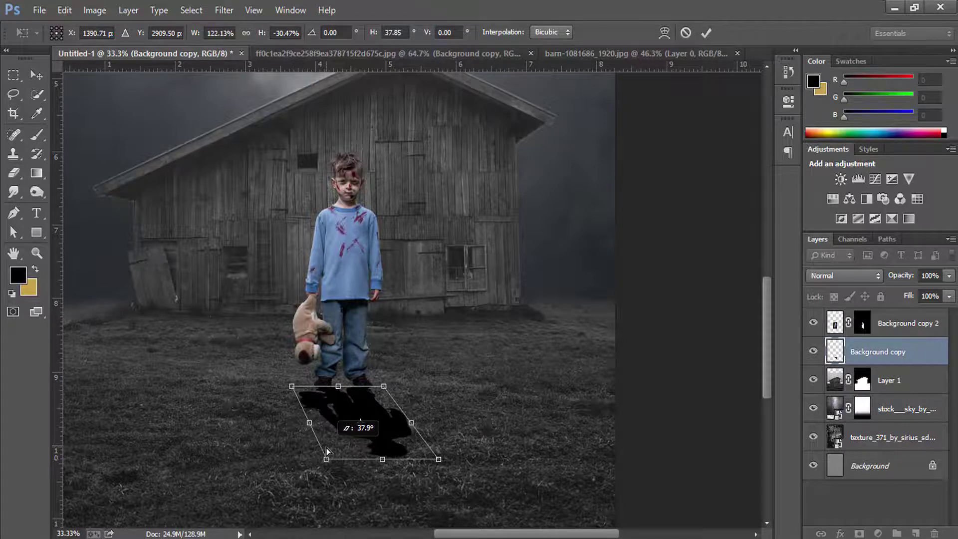
drag(438, 459, 461, 458)
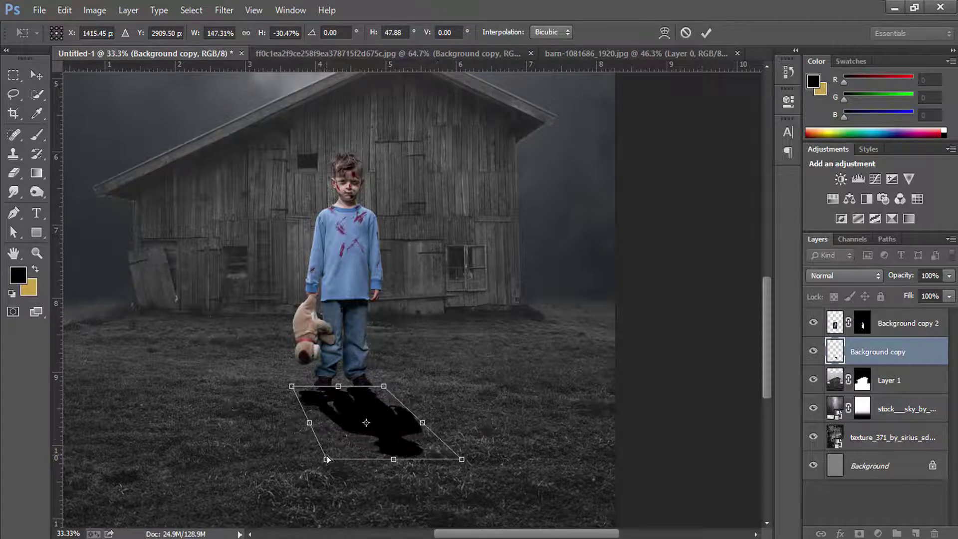
drag(328, 460, 350, 458)
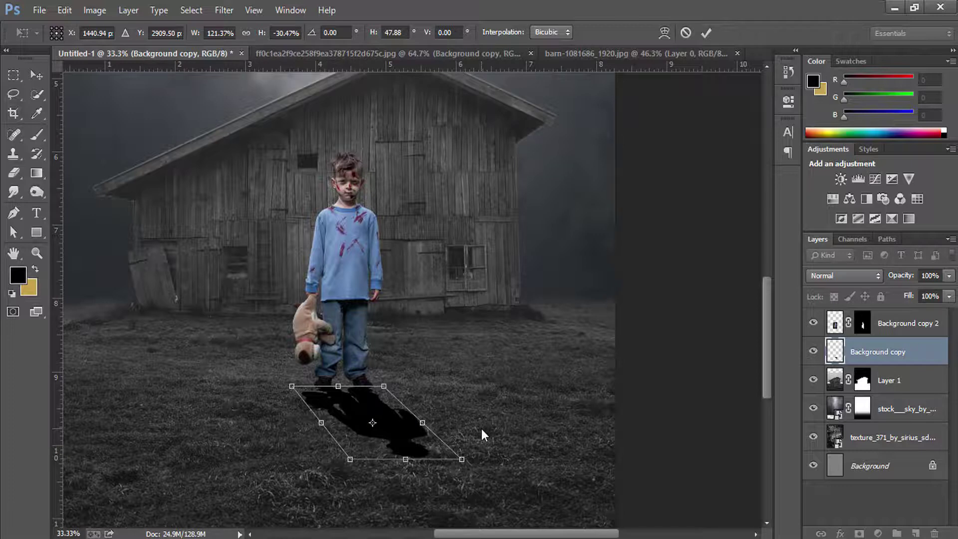
key(Return)
key(z)
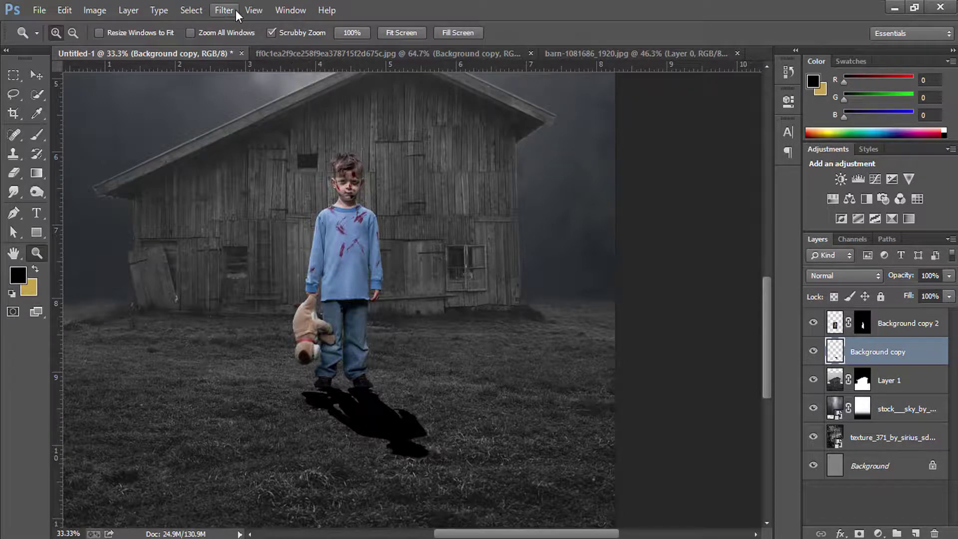
Apply a Gaussian Blur of about 8.4 radius to the shadow and set its opacity to 39%.
click(234, 10)
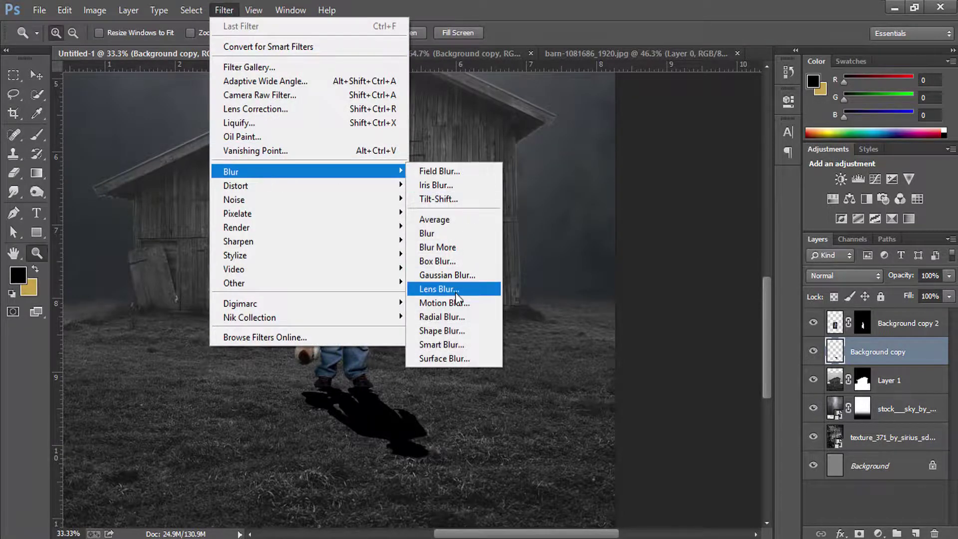
click(447, 275)
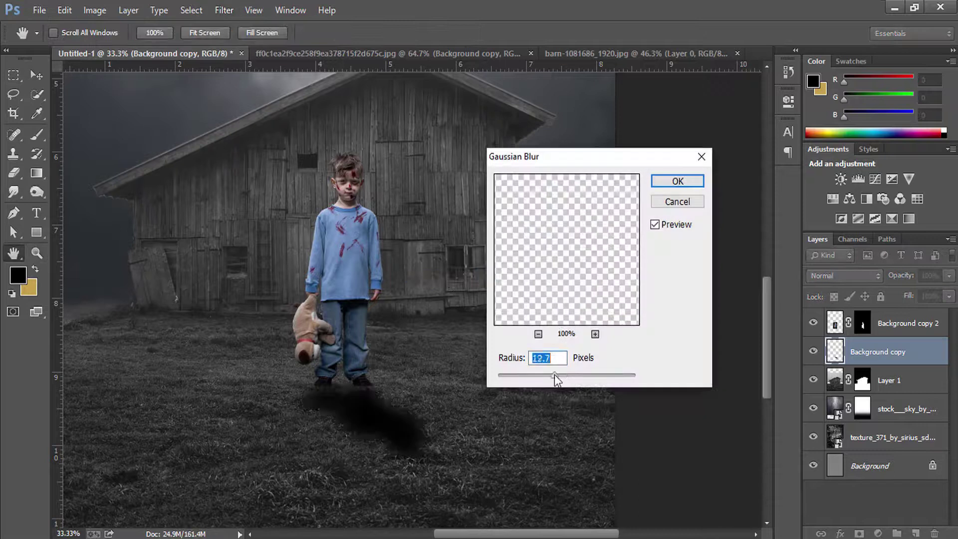
click(564, 373)
drag(546, 374, 546, 374)
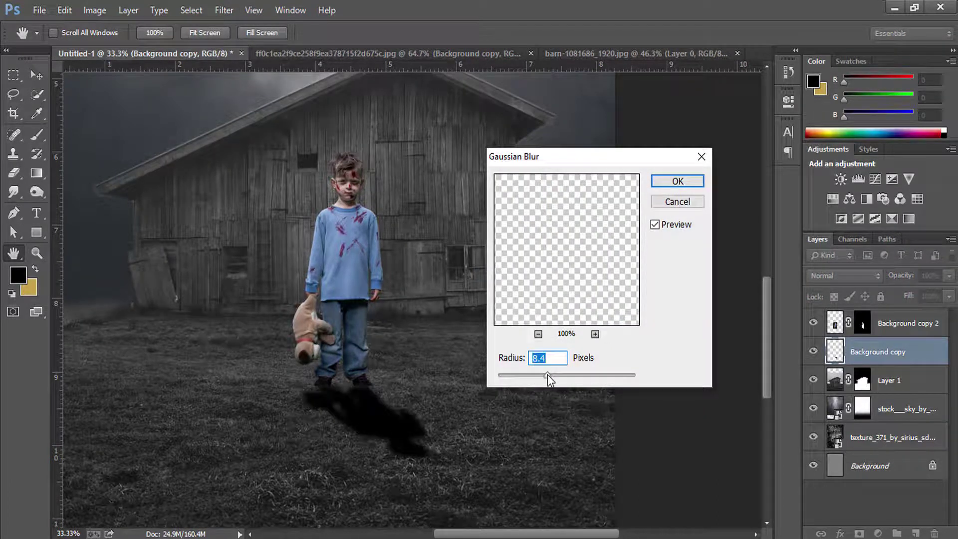
click(661, 183)
drag(905, 275, 873, 274)
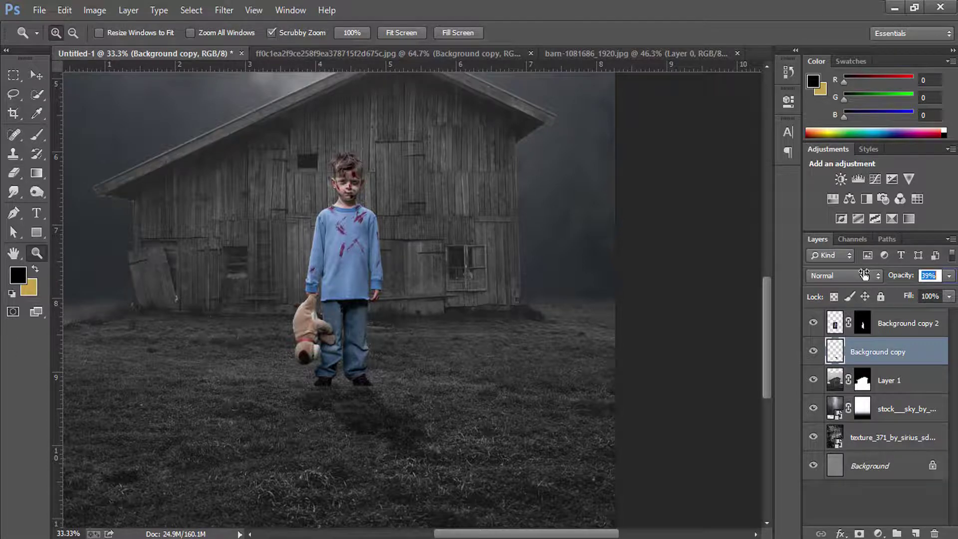
key(Return)
key(ctrl+0)
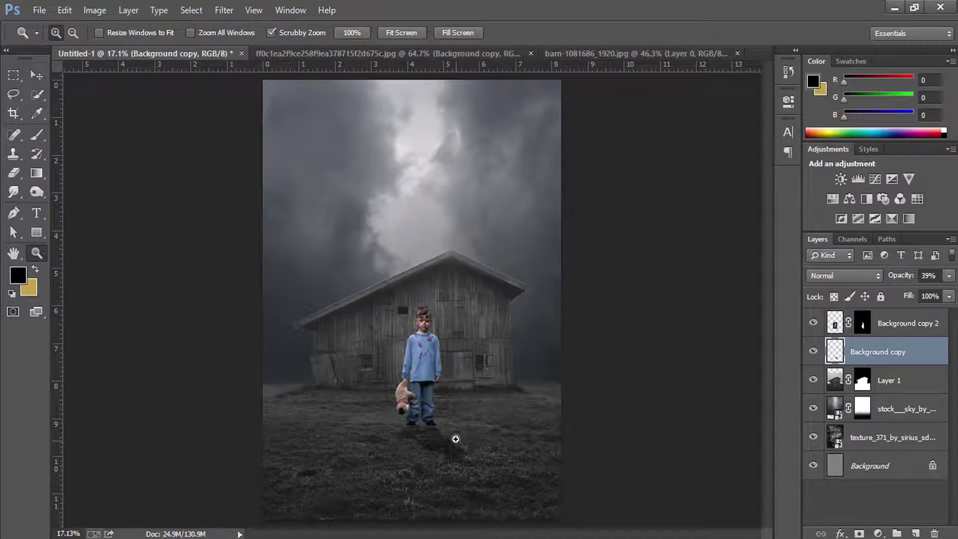
Close the barn image without saving and drag valak-the-demon-nun-david-grant.jpg into Photoshop.
click(662, 54)
click(737, 52)
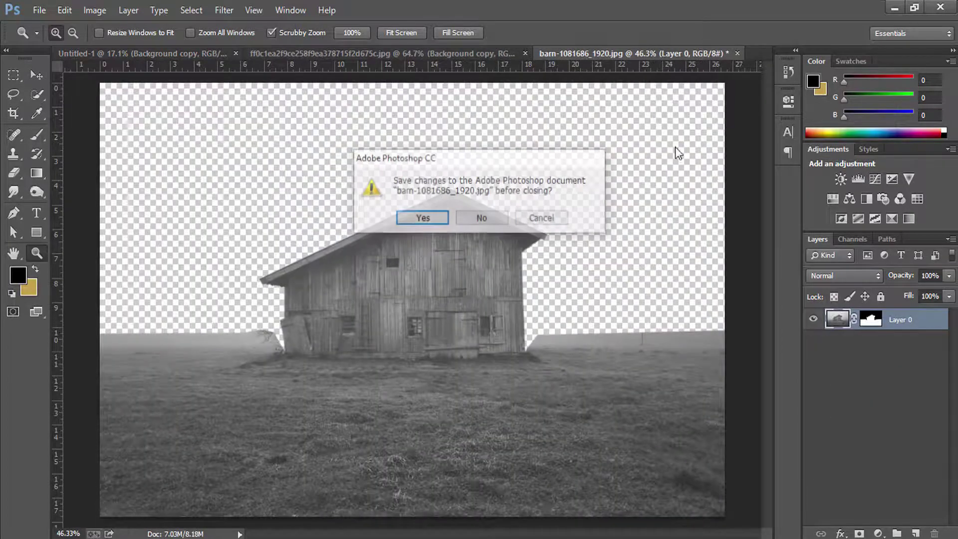
click(492, 223)
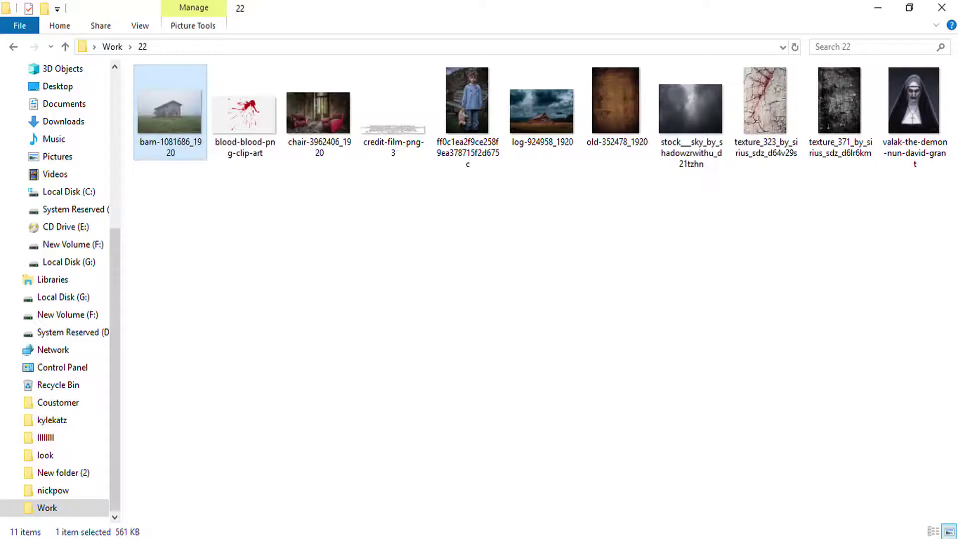
mouse_move(913, 115)
mouse_down()
mouse_move(395, 511)
mouse_move(664, 49)
mouse_up()
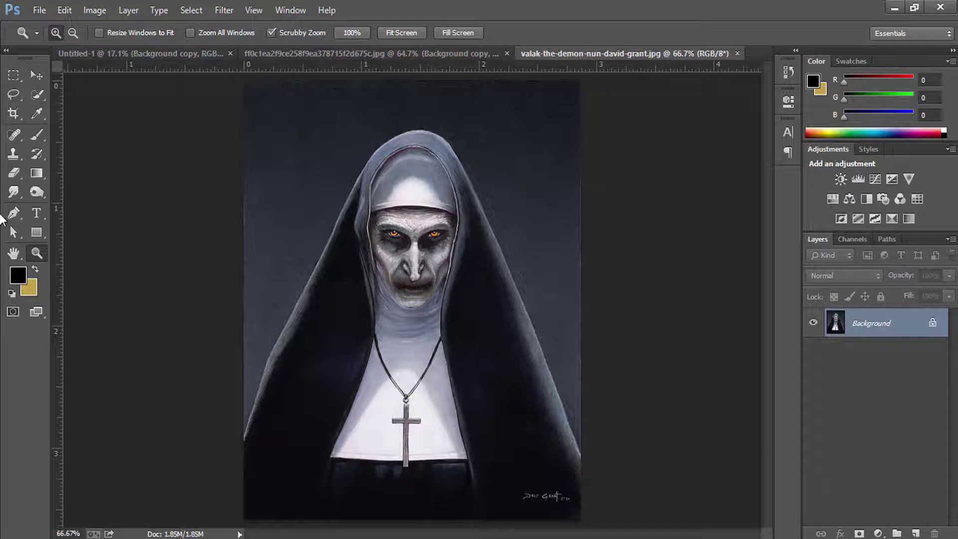
Select the whole nun, hood to robe, with the Quick Selection Tool.
click(37, 95)
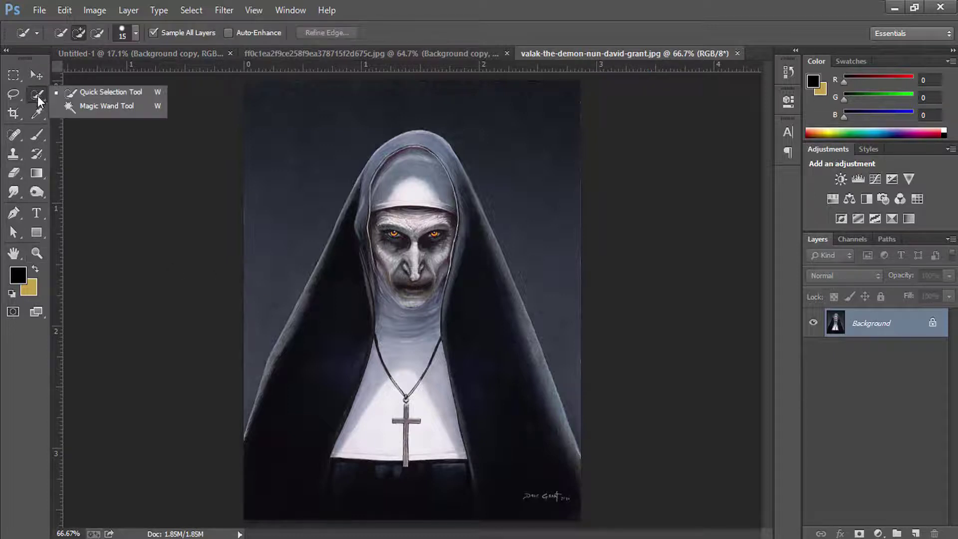
click(83, 96)
drag(353, 244, 366, 202)
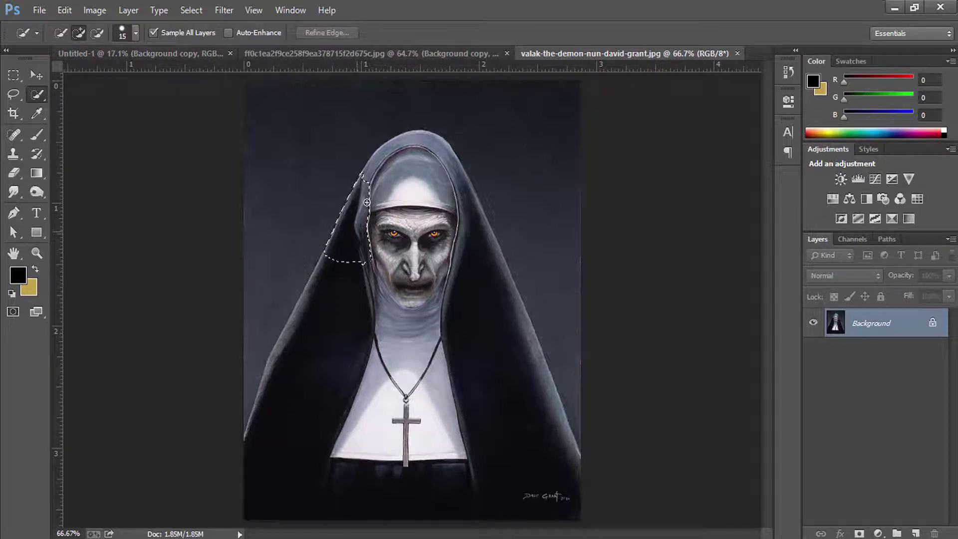
drag(426, 142, 451, 170)
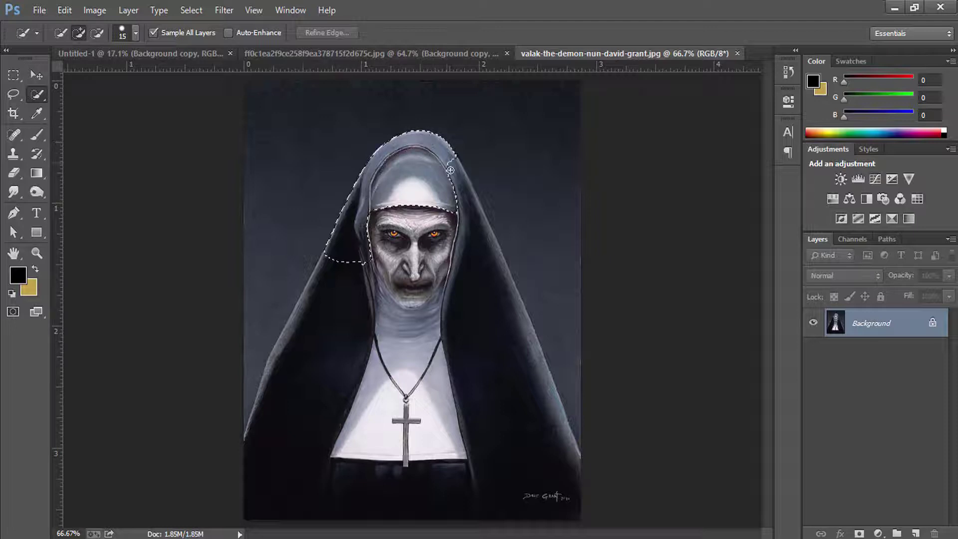
mouse_move(483, 272)
mouse_down()
mouse_move(516, 310)
mouse_move(551, 440)
mouse_up()
mouse_move(337, 439)
mouse_down()
mouse_move(354, 380)
mouse_move(398, 300)
mouse_up()
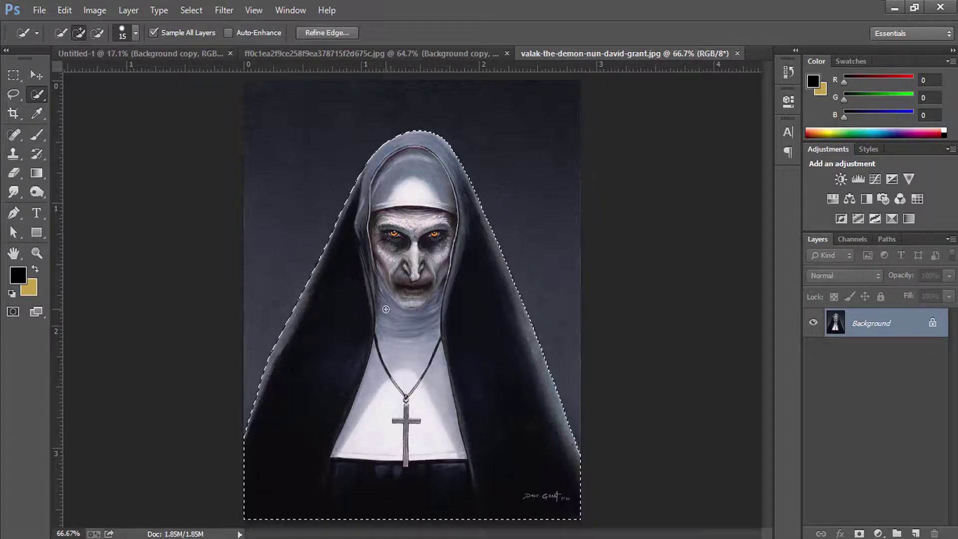
Feather the selection by 1 px and drag the nun into the poster.
click(190, 10)
mouse_move(202, 184)
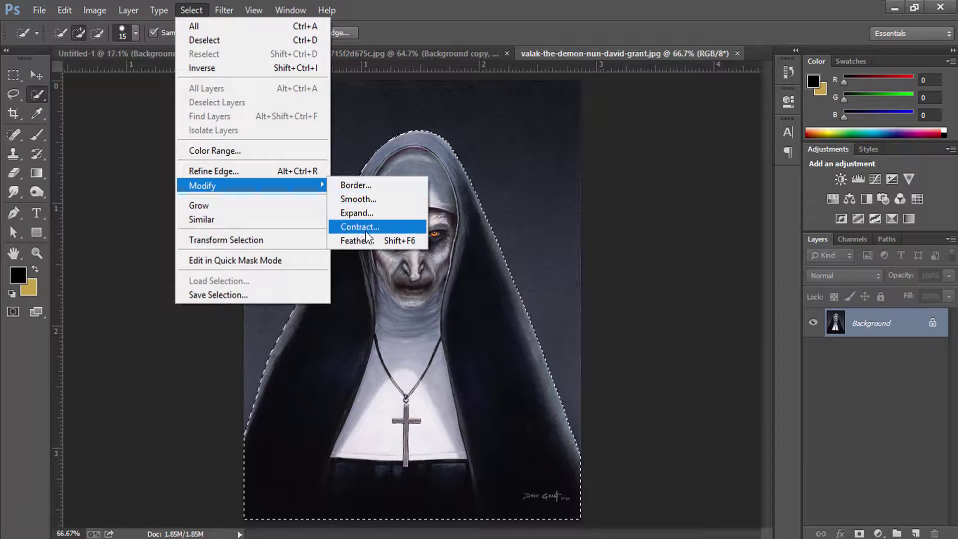
click(365, 241)
text(1)
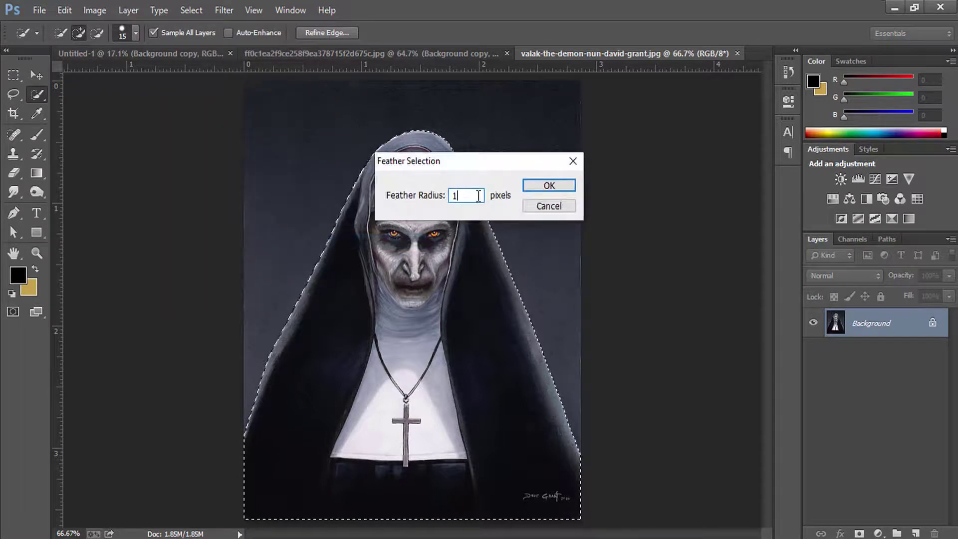
click(536, 186)
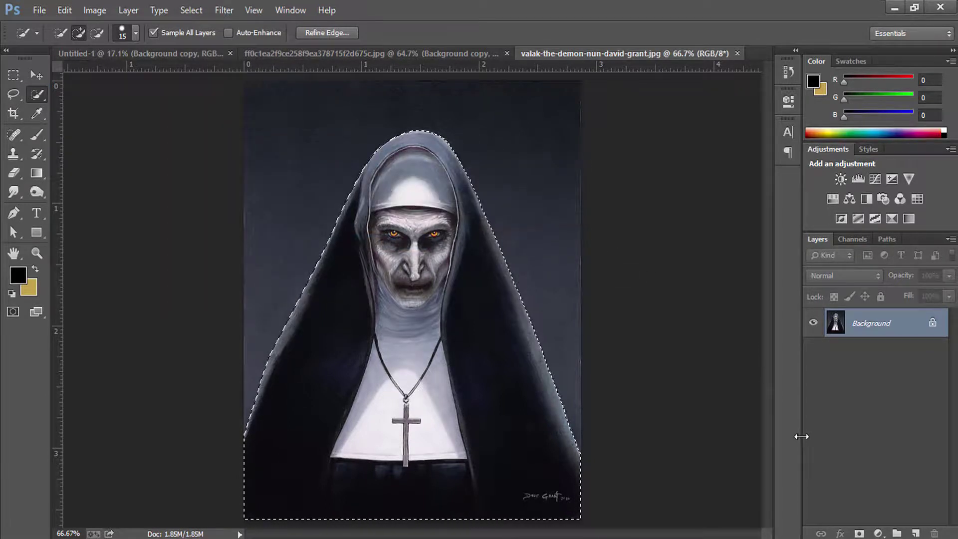
click(37, 76)
mouse_move(409, 267)
mouse_down()
mouse_move(183, 54)
mouse_move(396, 272)
mouse_move(417, 246)
mouse_up()
Move the nun's Layer 2 below the barn layer and scale her to about 285% above the barn.
drag(874, 354, 829, 405)
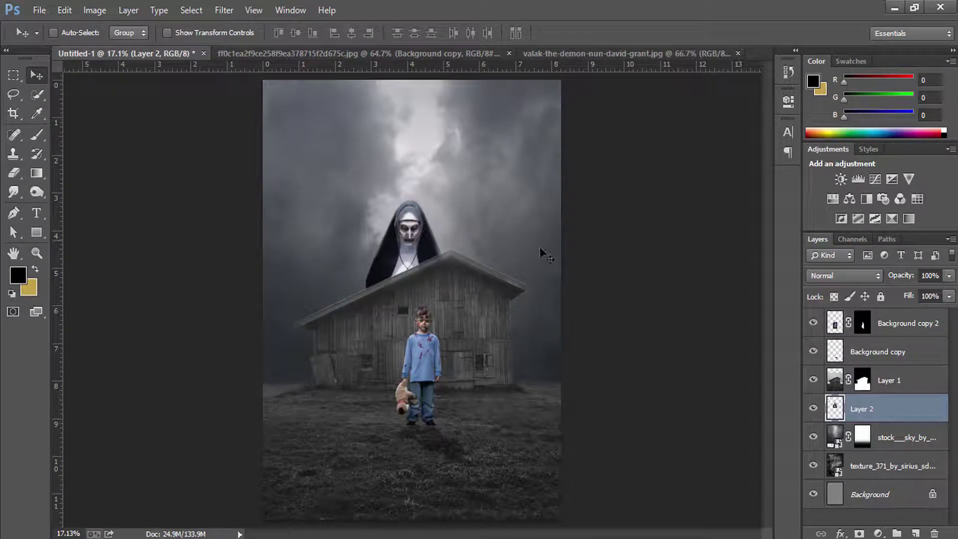
key(ctrl+t)
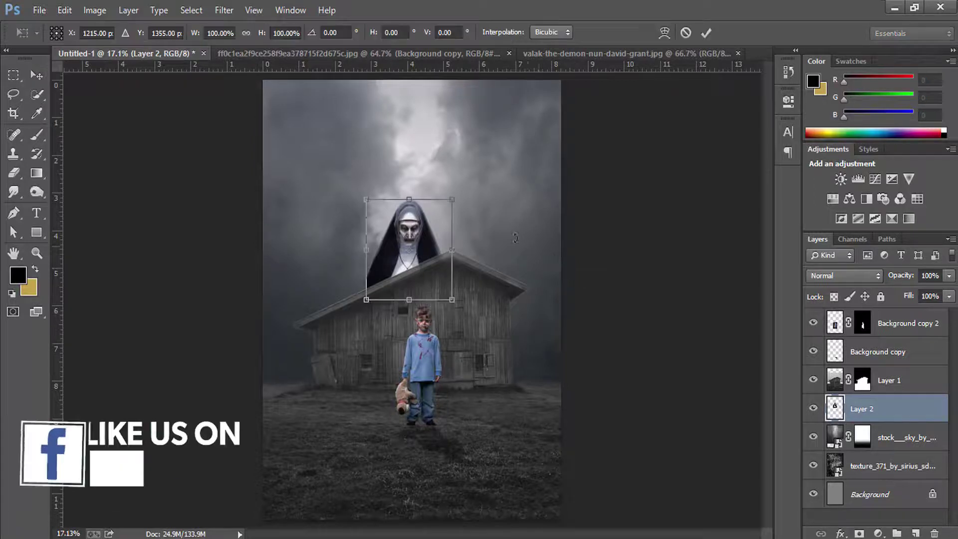
mouse_move(452, 199)
mouse_down()
mouse_move(630, 123)
mouse_move(643, 105)
mouse_up()
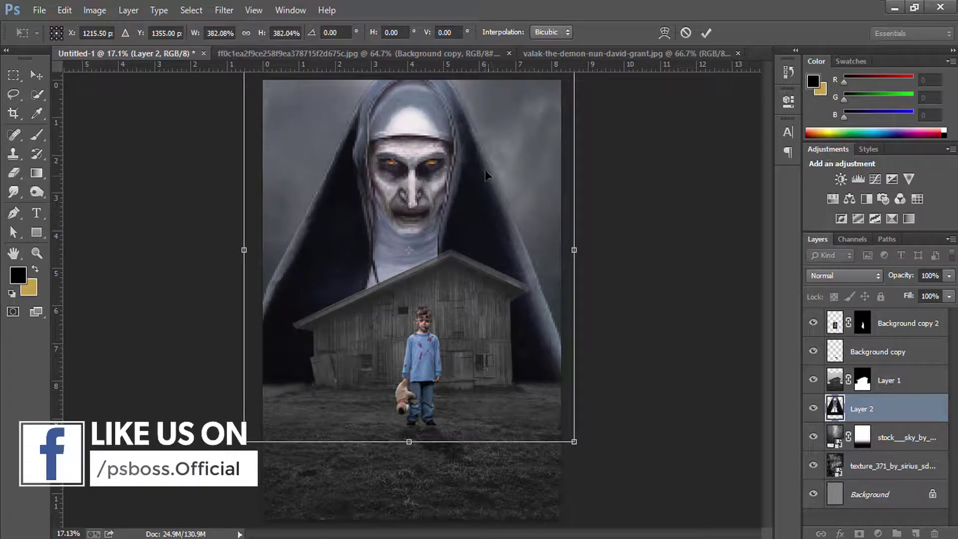
drag(484, 170, 486, 206)
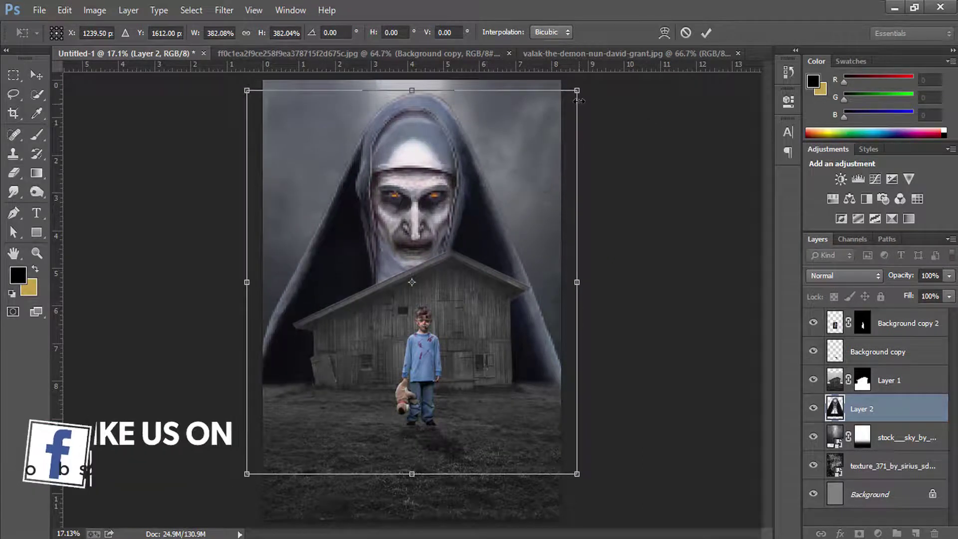
drag(576, 92, 563, 106)
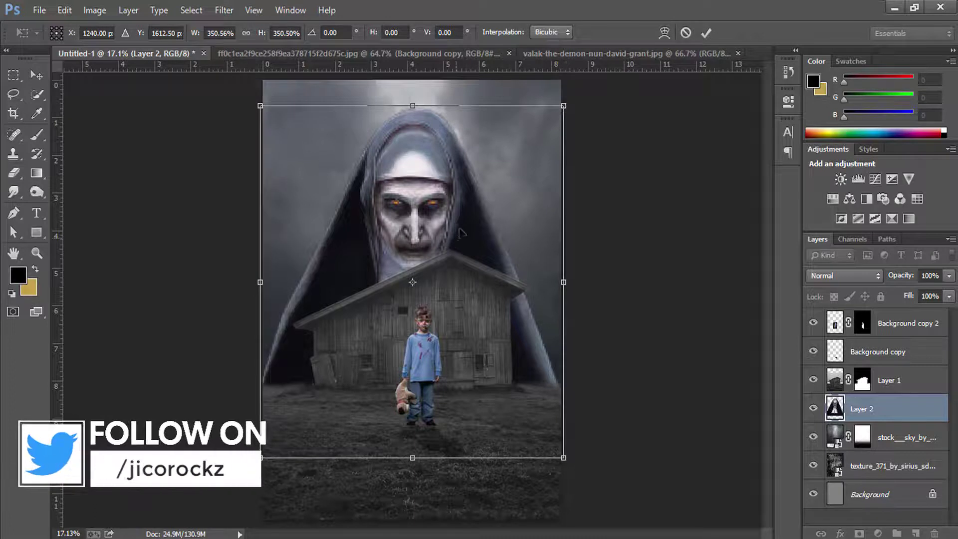
drag(460, 231, 463, 220)
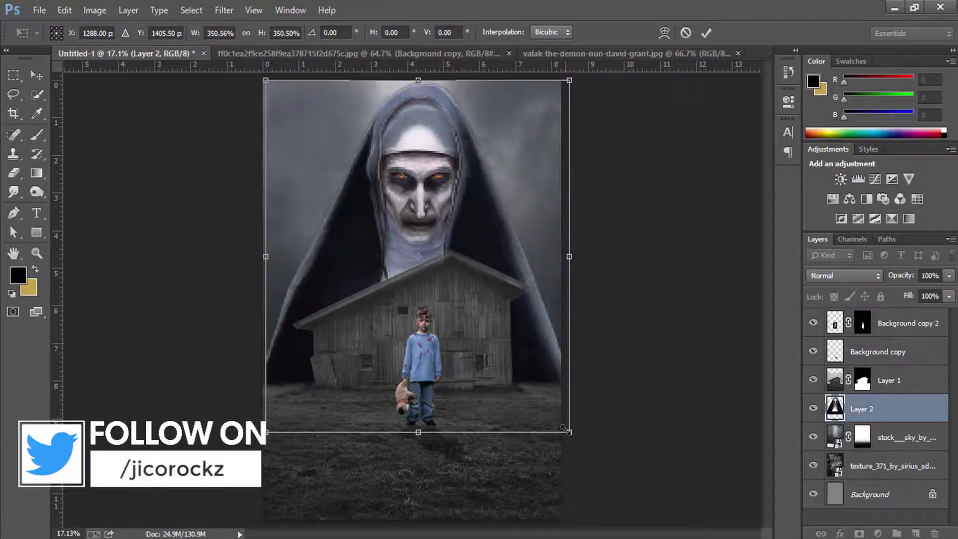
drag(562, 428, 544, 402)
drag(459, 324, 460, 321)
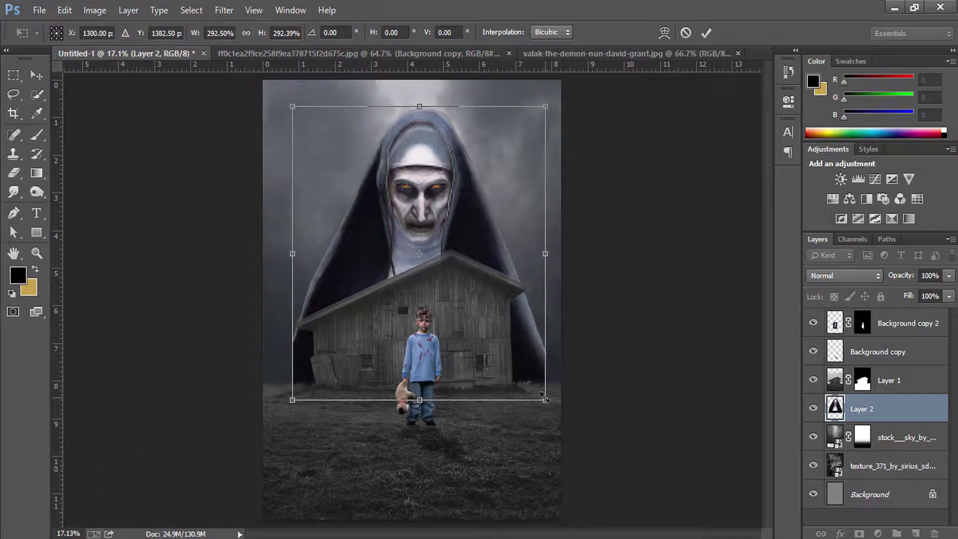
drag(545, 399, 547, 400)
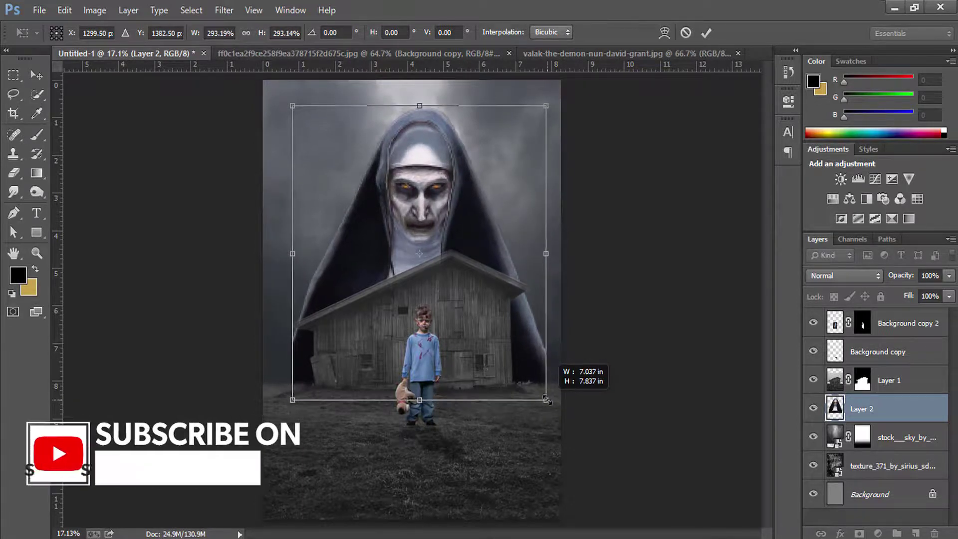
drag(547, 400, 543, 397)
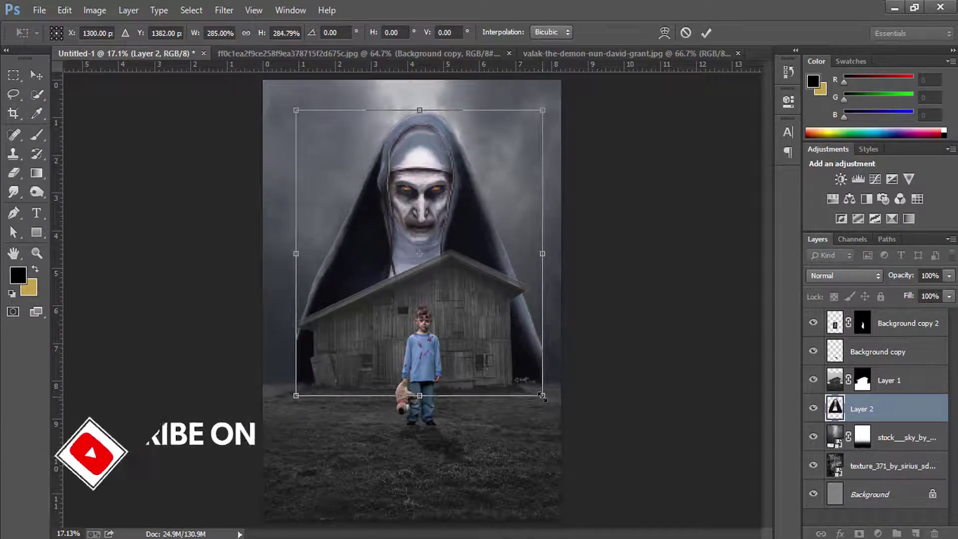
key(Return)
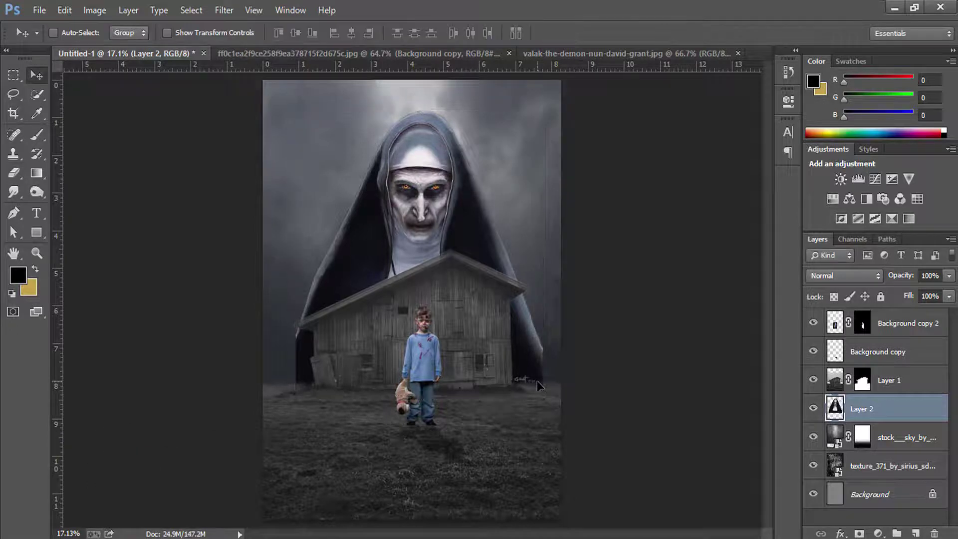
Zoom into the barn roof and set up a full-opacity brush on the barn layer's mask.
click(37, 253)
mouse_move(501, 273)
mouse_down()
mouse_move(543, 305)
mouse_move(778, 386)
mouse_up()
key(ctrl+0)
click(812, 380)
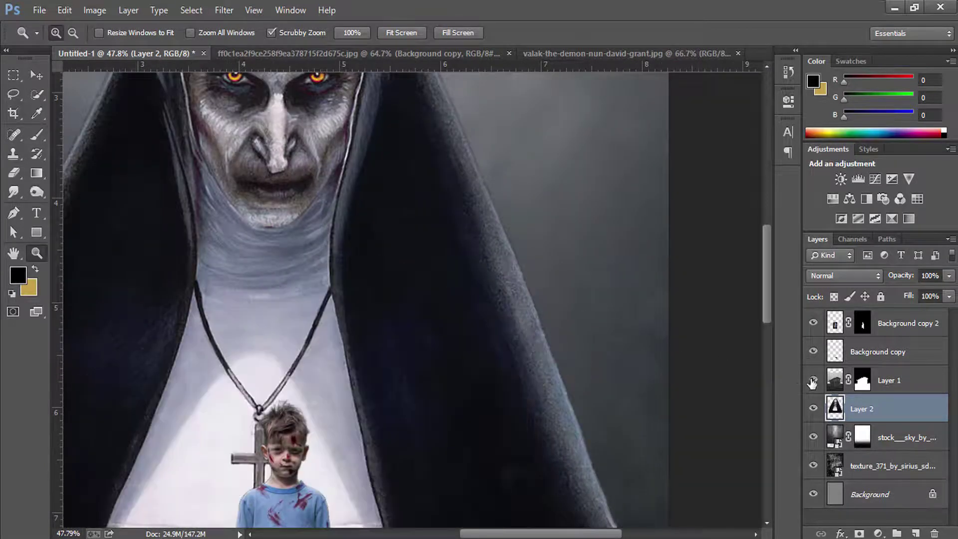
drag(429, 274, 554, 276)
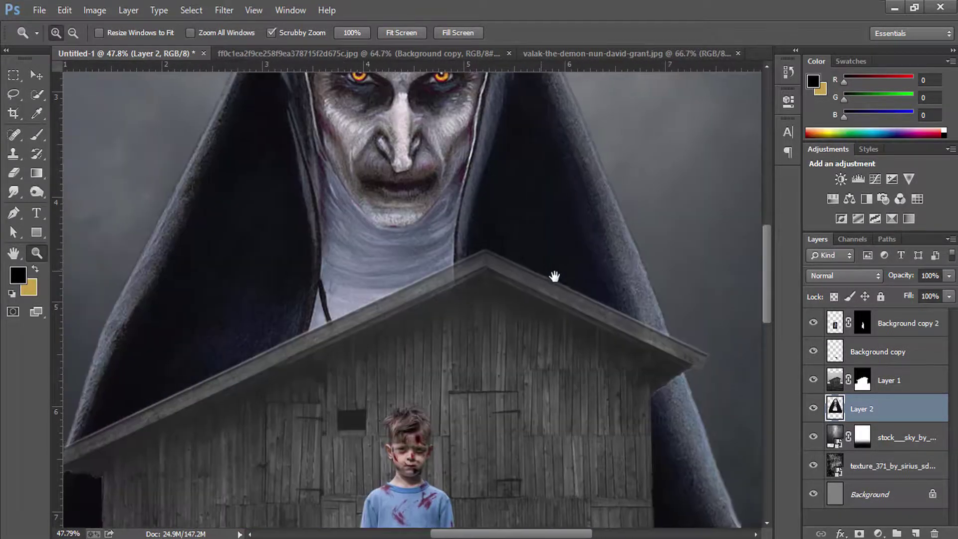
click(861, 381)
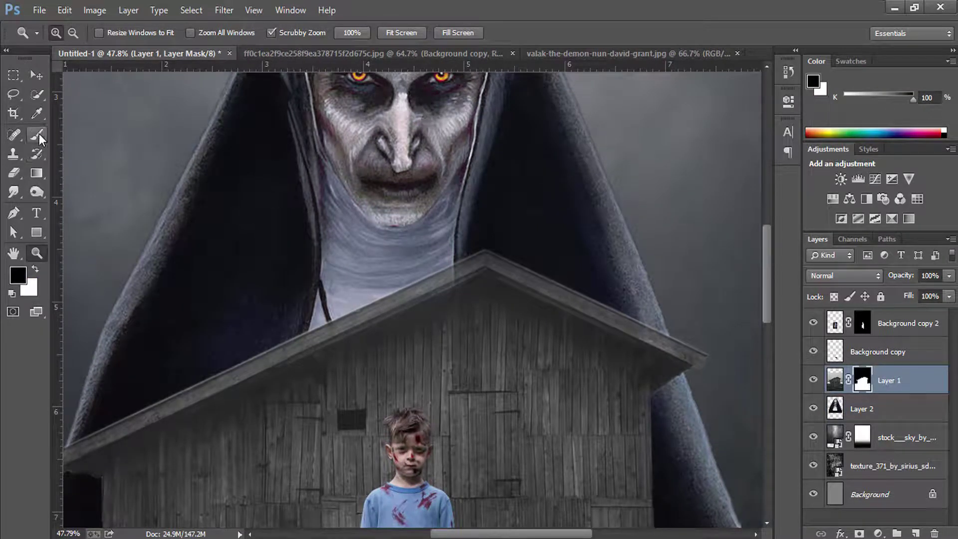
drag(39, 134, 80, 134)
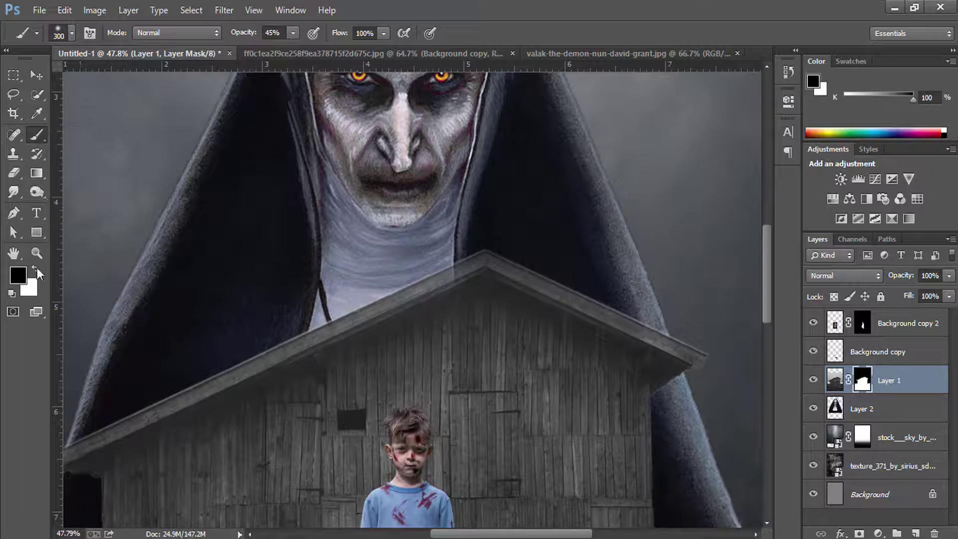
click(37, 268)
key(bracketleft)
key(bracketleft)
key(bracketleft)
key(bracketleft)
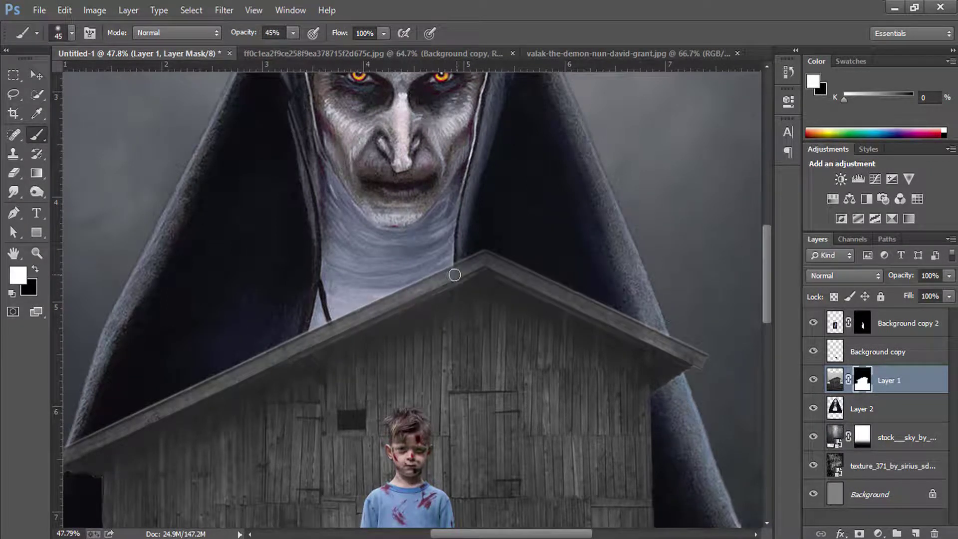
key(0)
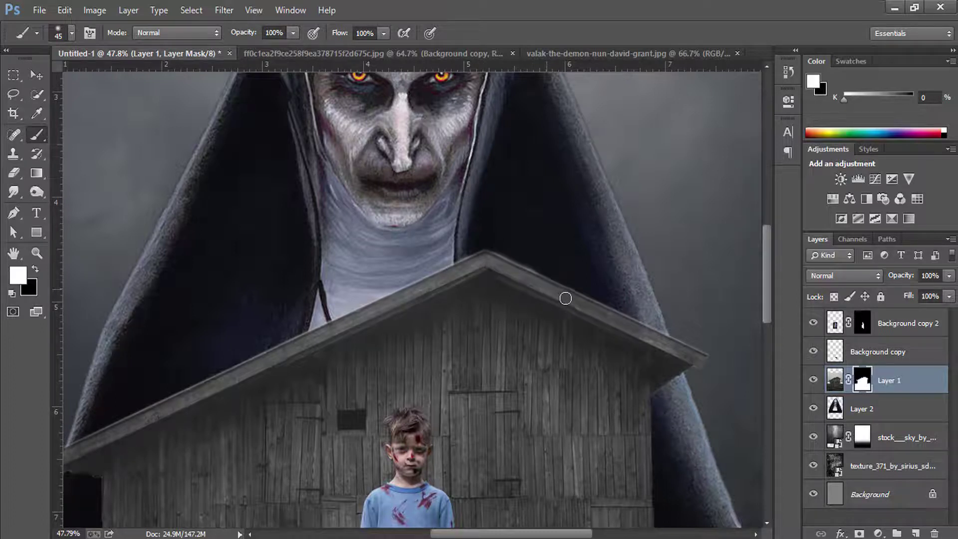
ctrl+click(864, 391)
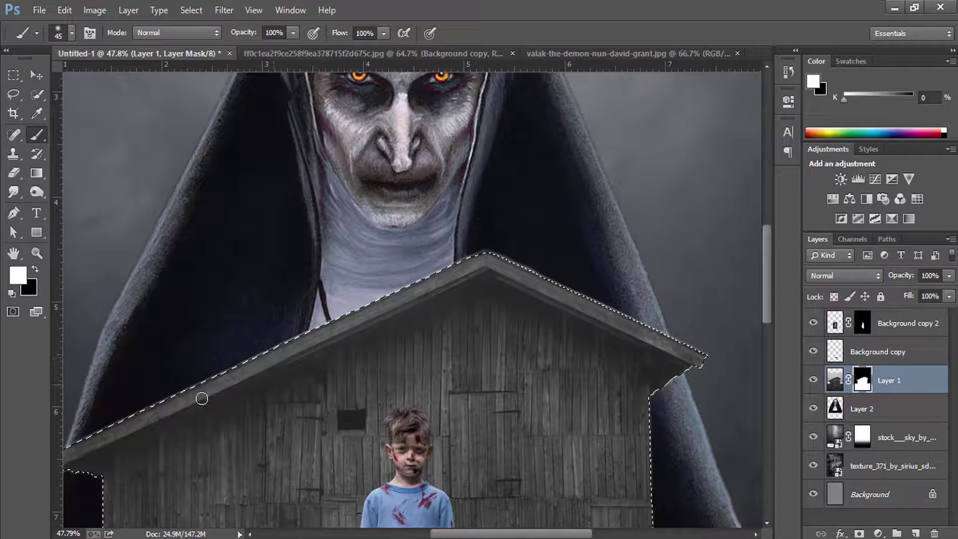
key(ctrl+d)
Paint black with a size-15 brush along the roof's right edge on the barn mask.
click(36, 253)
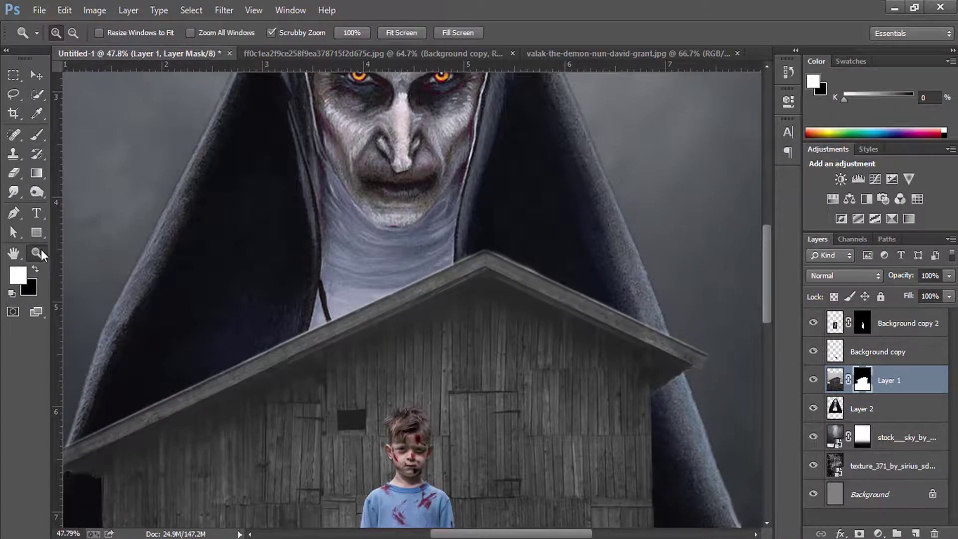
mouse_move(584, 310)
mouse_down()
mouse_move(505, 281)
mouse_move(632, 360)
mouse_up()
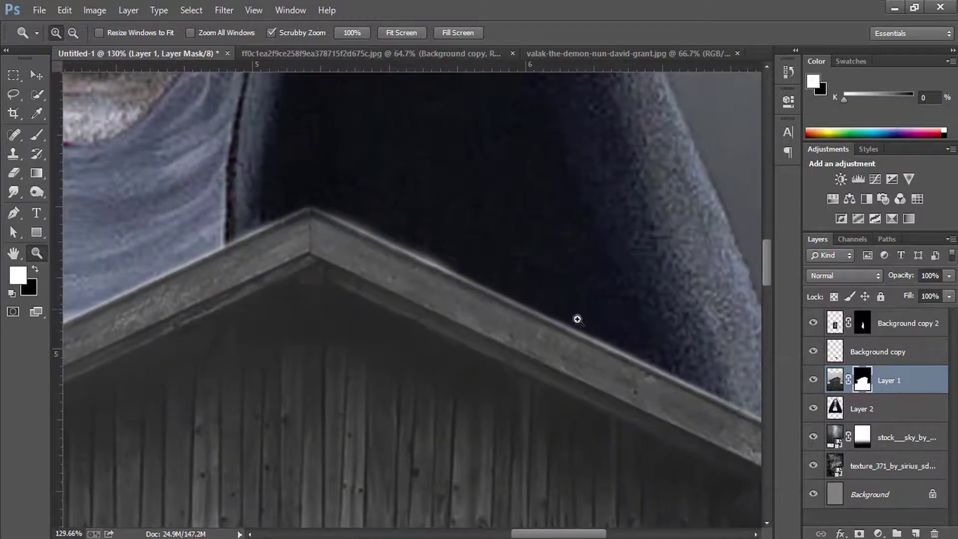
click(36, 271)
click(36, 134)
key(bracketleft)
key(bracketleft)
key(bracketleft)
drag(351, 215, 489, 274)
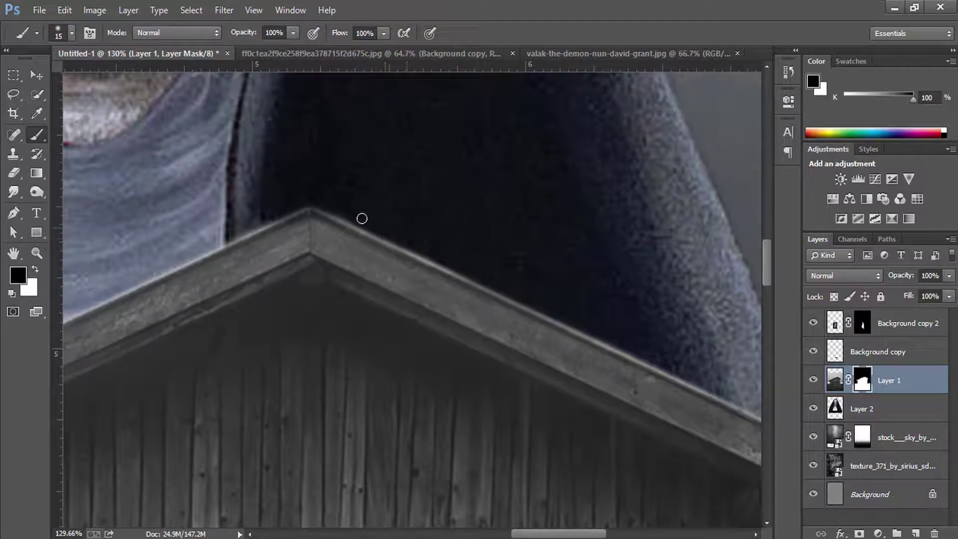
key(ctrl+0)
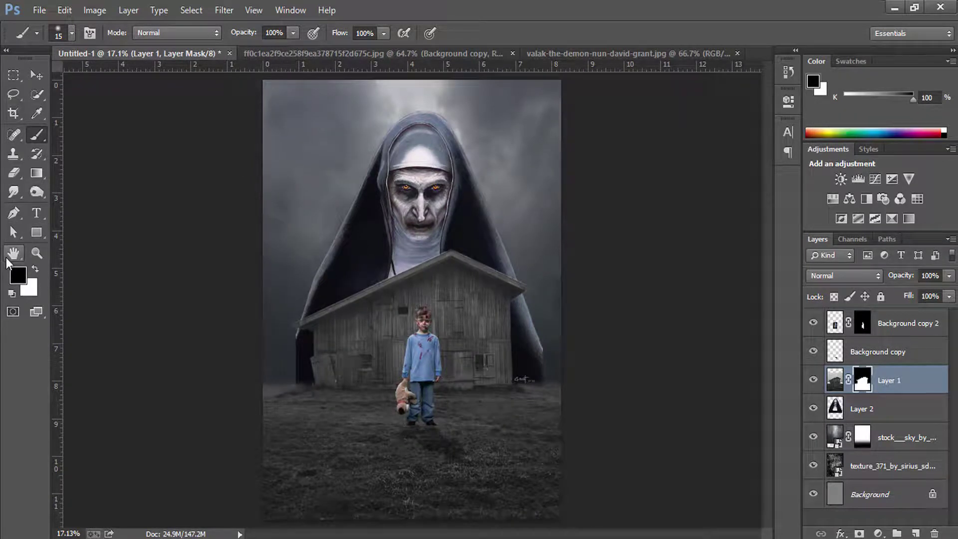
click(36, 253)
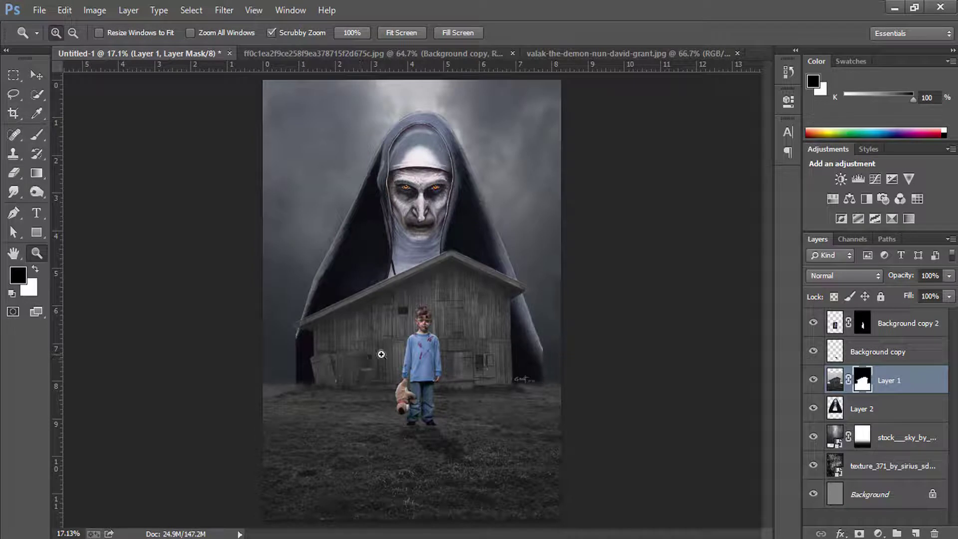
Cancel an accidental resize of the barn layer and check the nun layer's visibility.
key(ctrl+t)
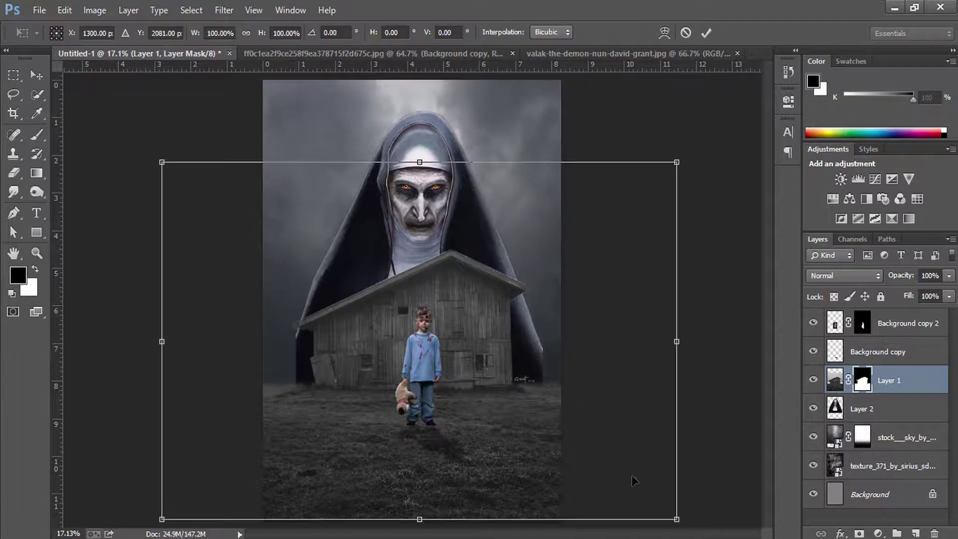
mouse_move(679, 519)
mouse_down()
mouse_move(718, 536)
mouse_move(678, 520)
mouse_up()
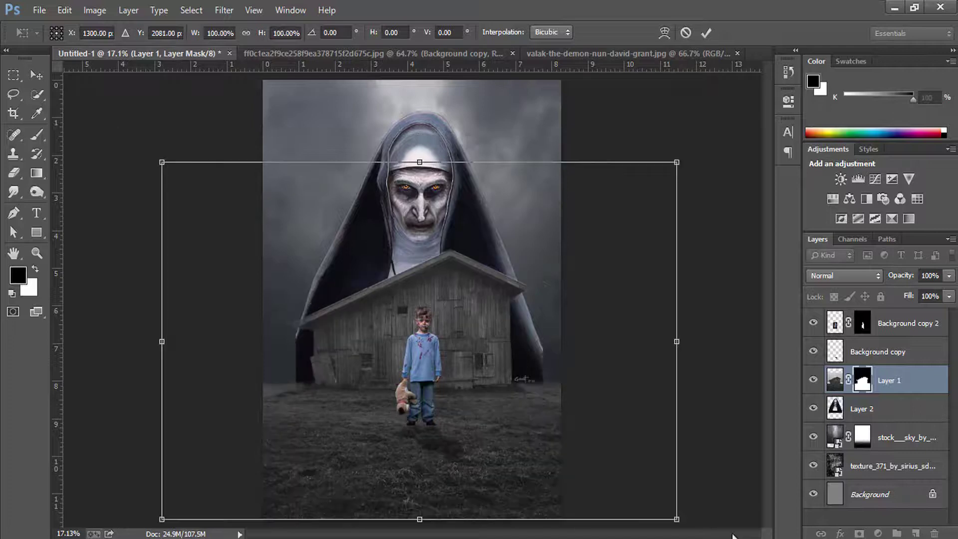
click(685, 32)
click(813, 408)
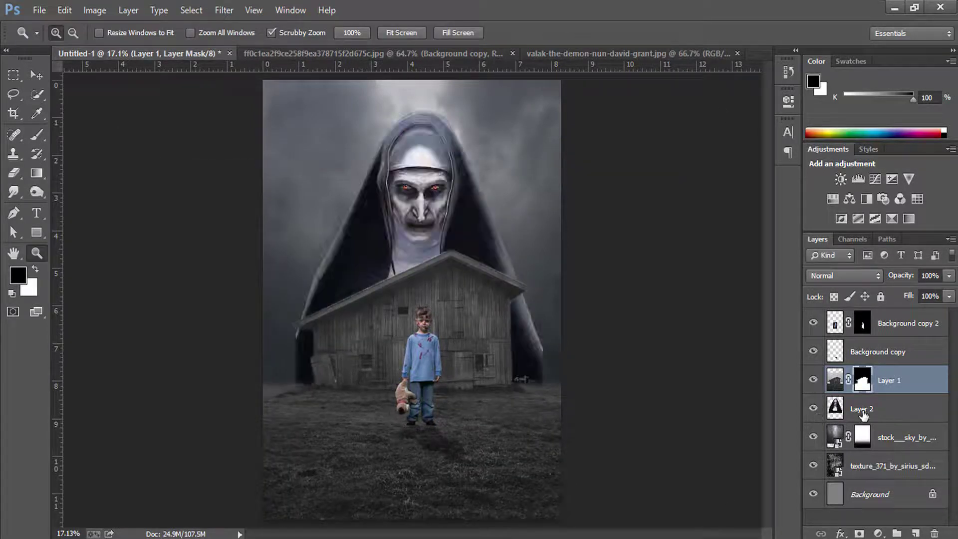
Scale the nun's Layer 2 to about 126%, shifted up-left, and add a blank layer mask.
click(862, 413)
key(ctrl+t)
drag(543, 395, 548, 437)
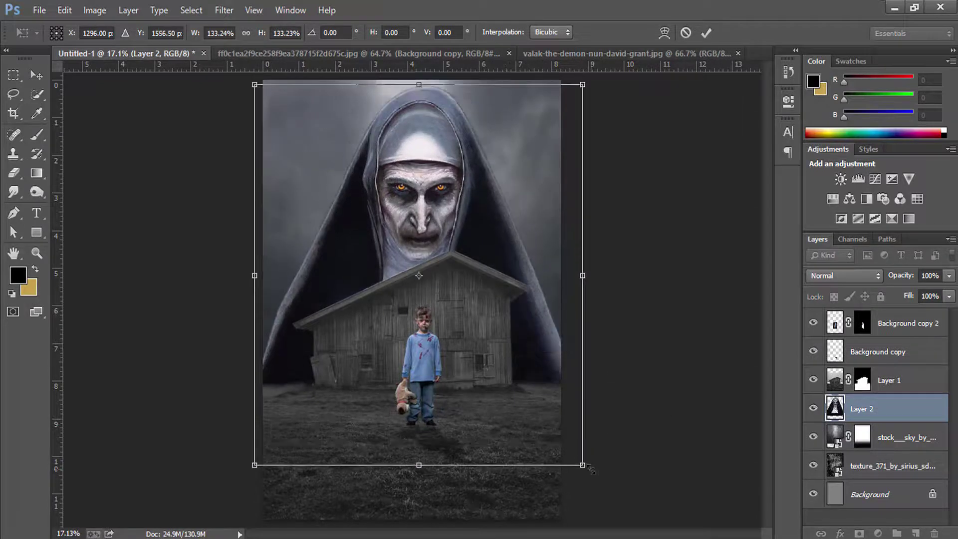
drag(585, 468, 571, 451)
drag(504, 342, 513, 345)
key(z)
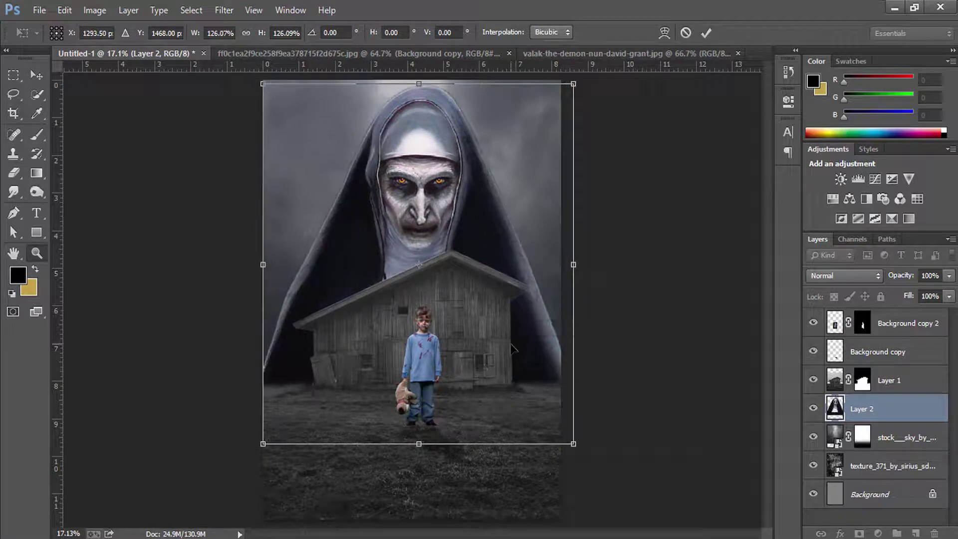
click(858, 533)
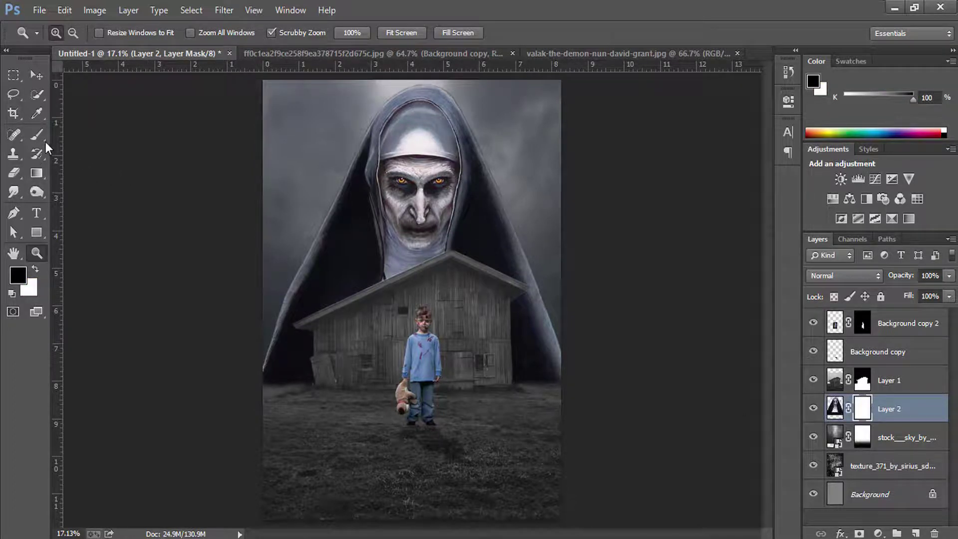
Drag black-to-transparent vertical gradients on the nun's mask to fade her lower robe.
click(38, 173)
click(82, 169)
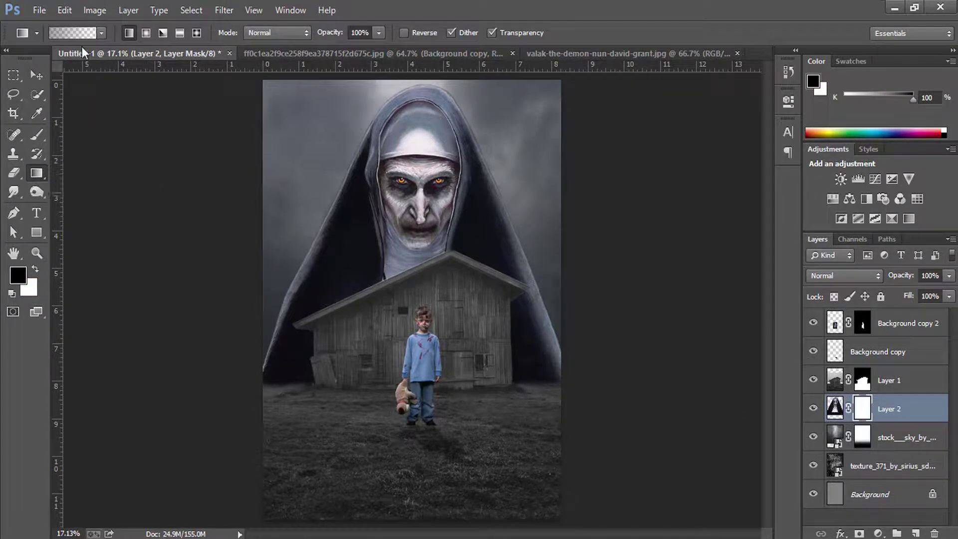
click(67, 35)
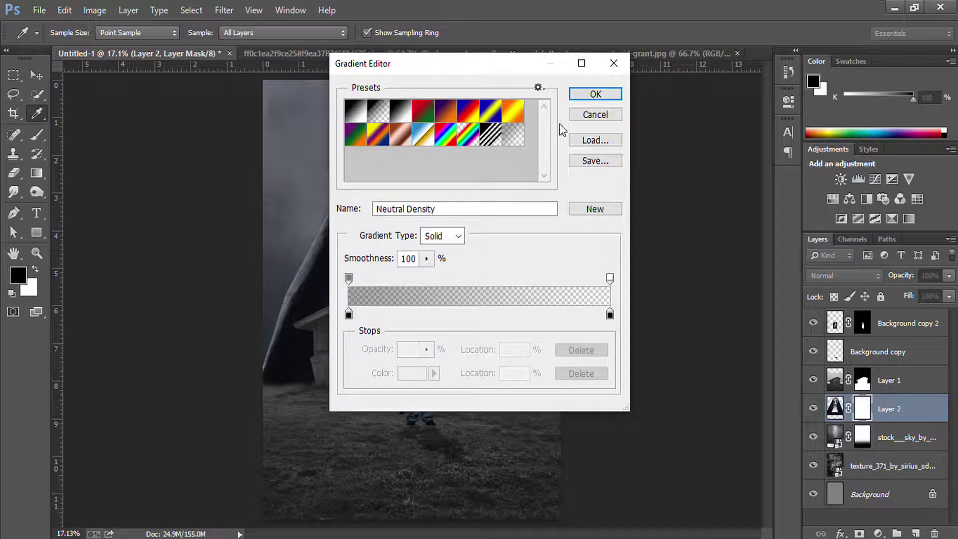
click(595, 94)
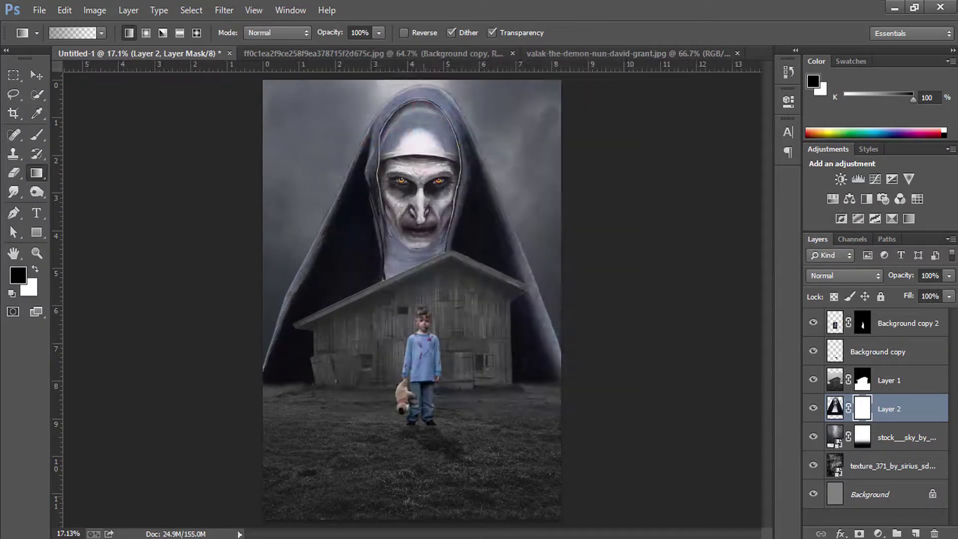
drag(423, 499, 425, 381)
drag(426, 478, 425, 381)
drag(431, 455, 430, 352)
drag(456, 428, 445, 280)
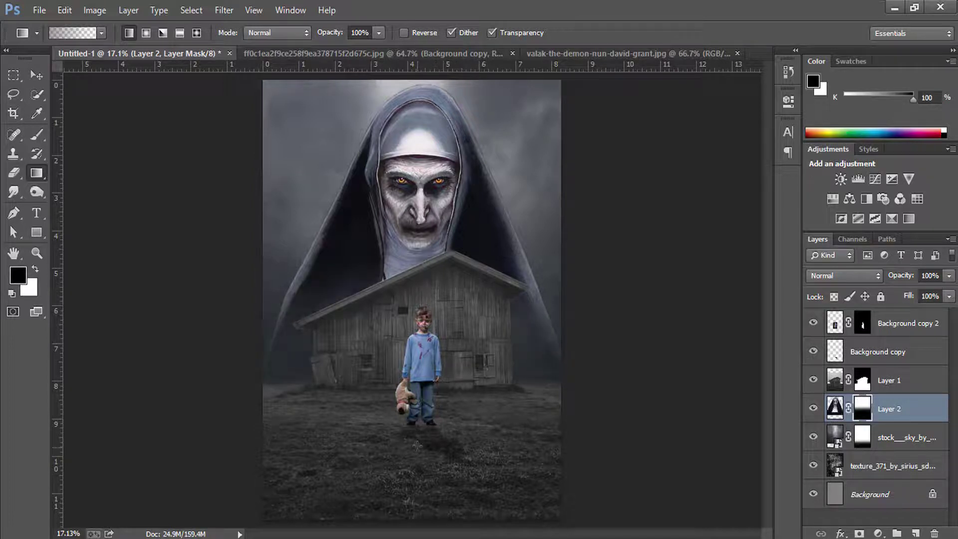
drag(414, 425, 414, 280)
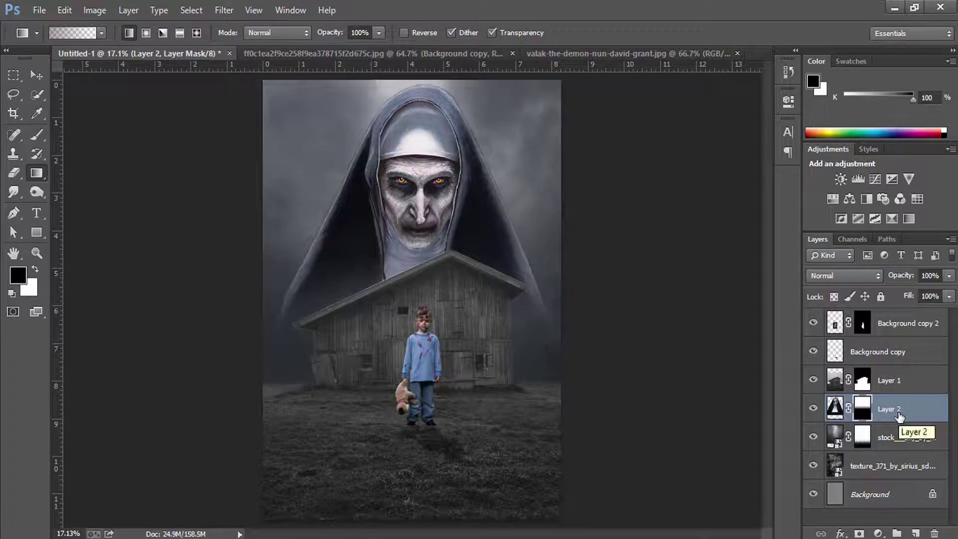
On a new layer, set up a white soft brush enlarged to 1400 px for the haze.
click(916, 533)
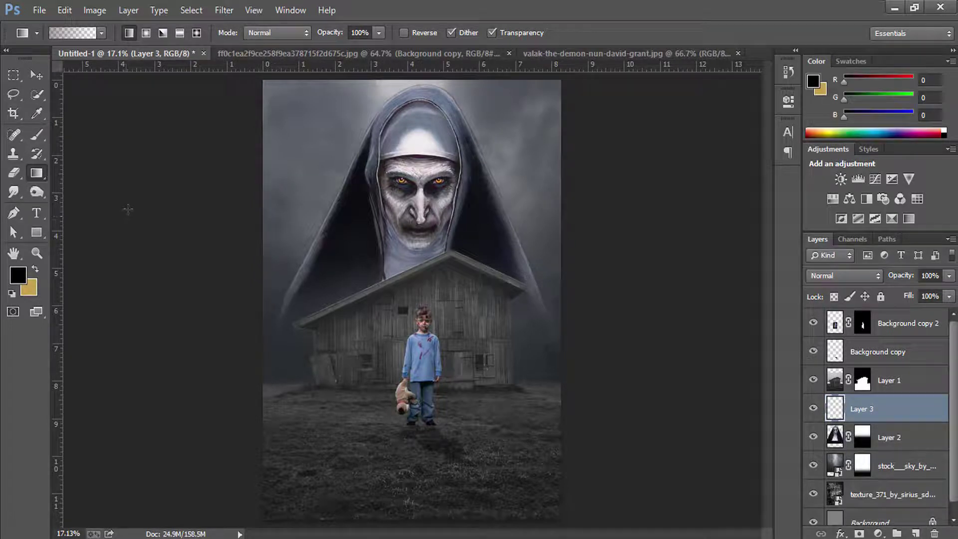
click(11, 295)
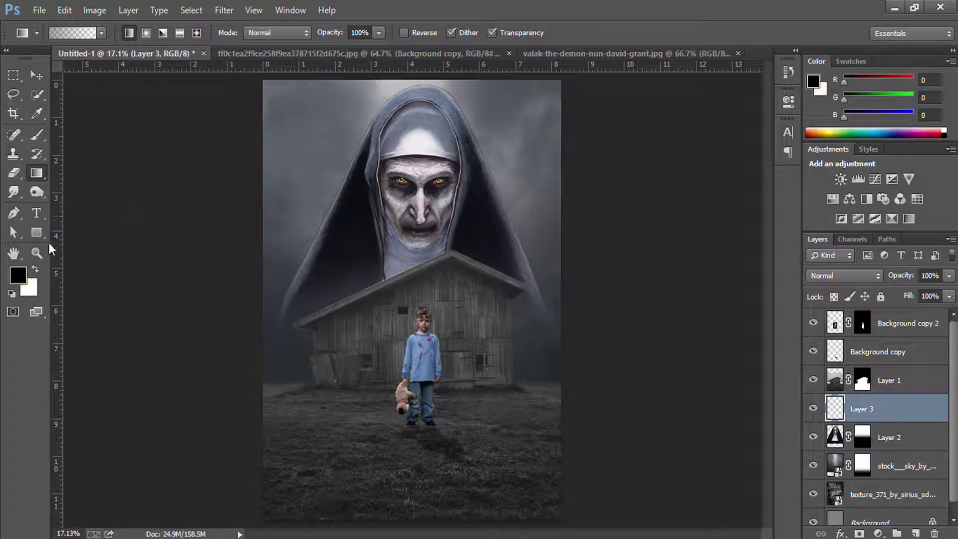
click(35, 270)
click(39, 138)
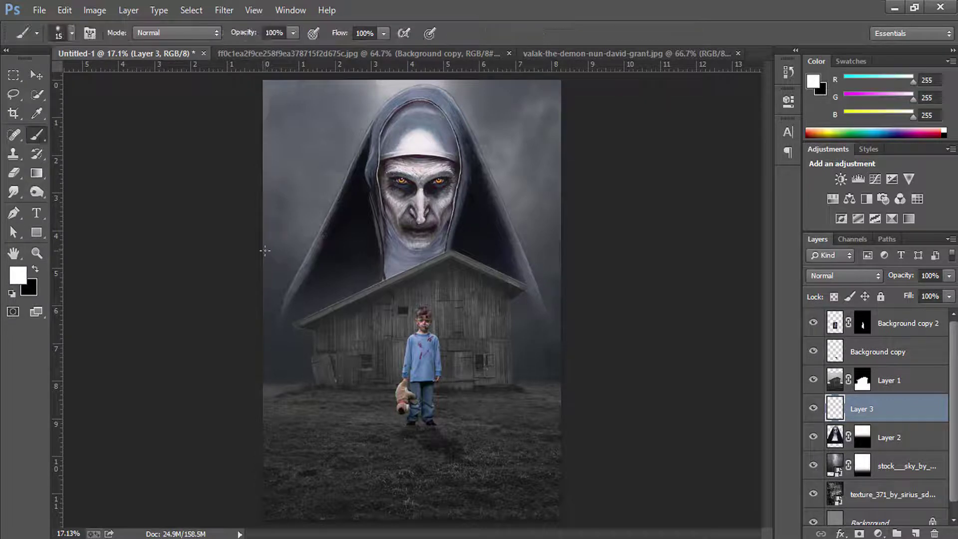
key(bracketright)
key(bracketright)
key(bracketright)
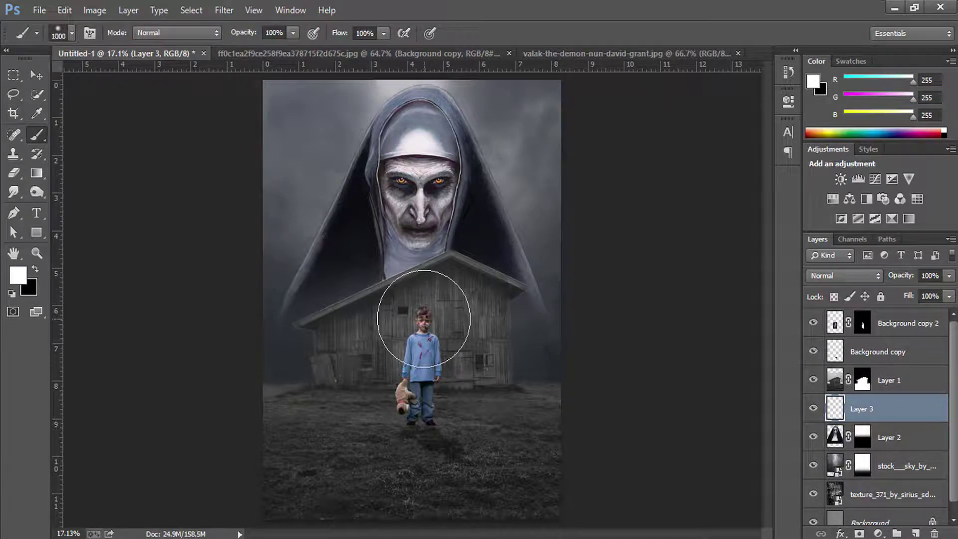
key(bracketright)
key(bracketright)
key(bracketright)
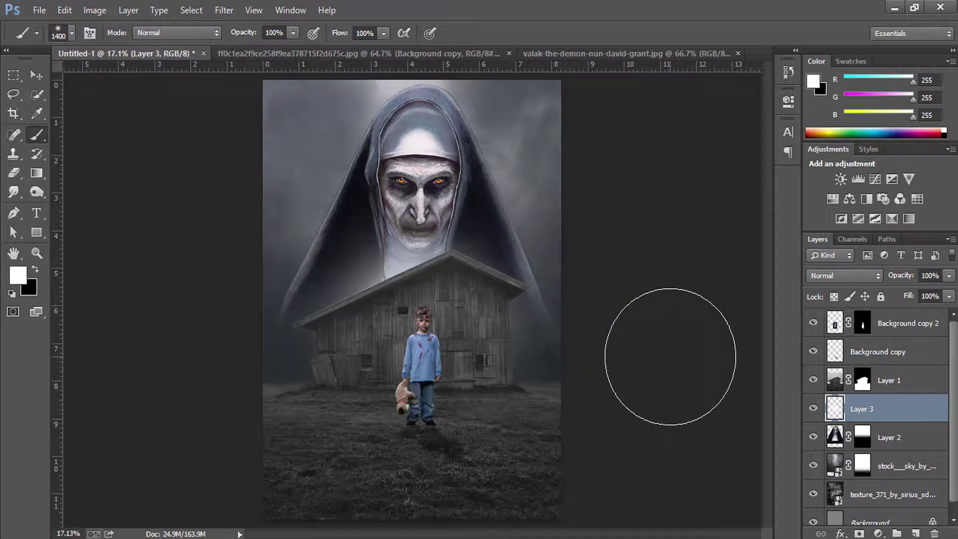
Stretch the white glow wide and flat, then lower the haze layer to 69% opacity.
key(ctrl+t)
drag(565, 464, 633, 509)
drag(633, 317, 781, 307)
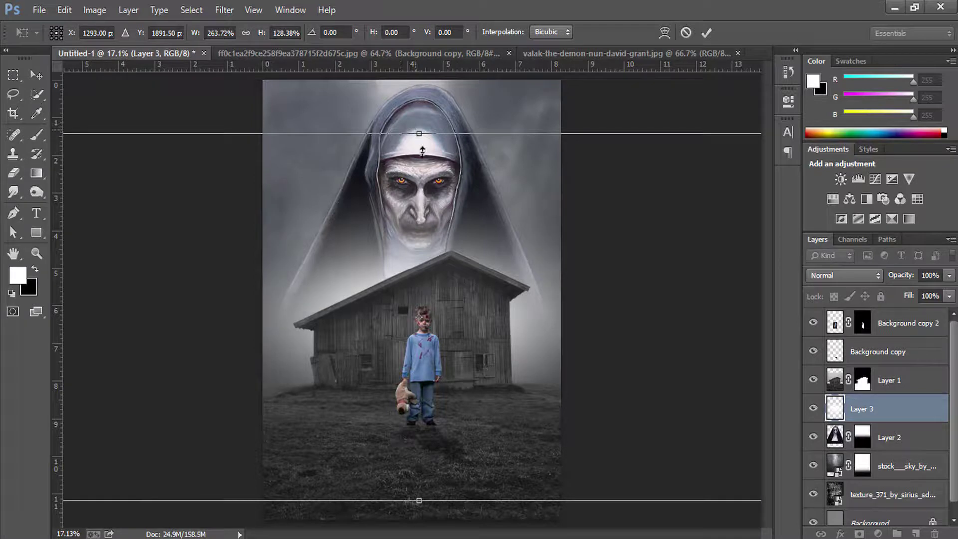
drag(418, 134, 445, 131)
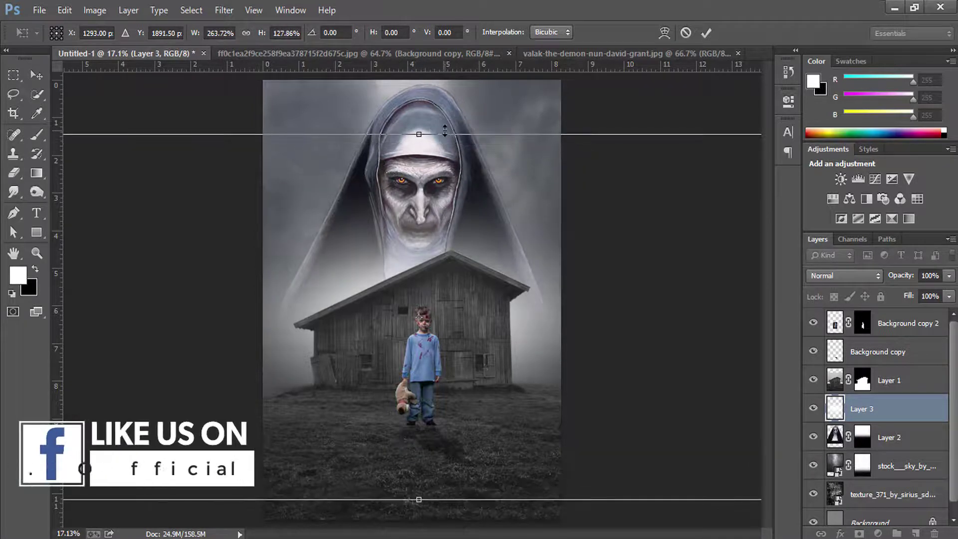
key(Return)
key(b)
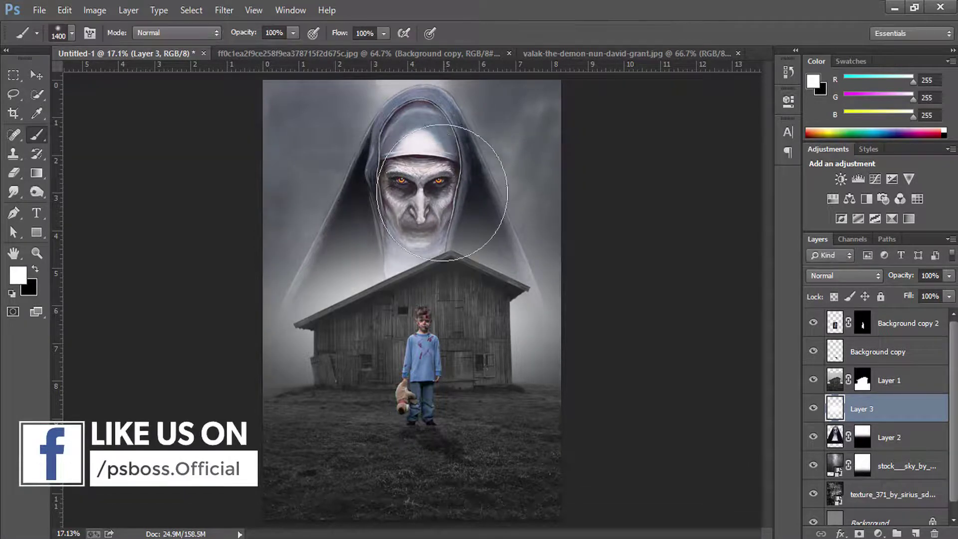
drag(898, 276, 885, 277)
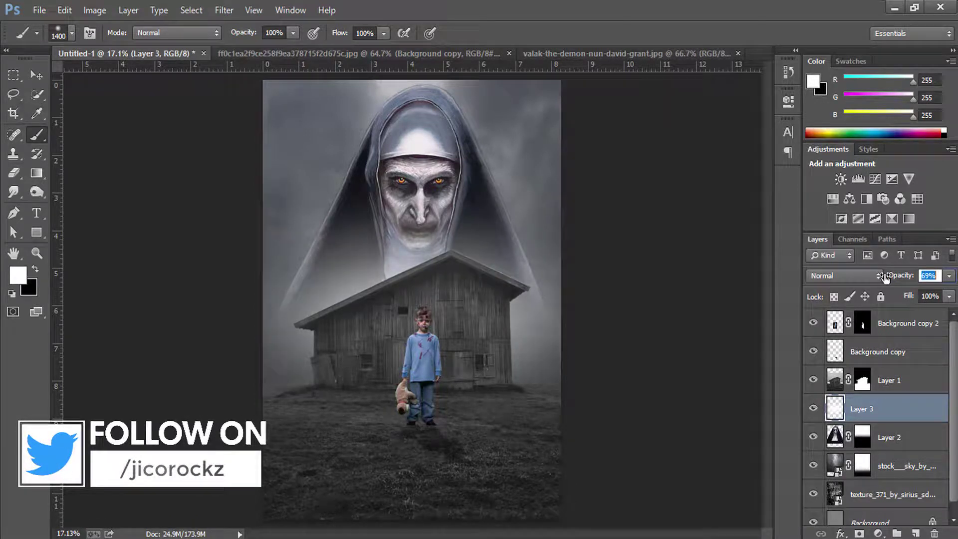
Add an empty layer at the top of the stack, above Background copy 2.
click(29, 78)
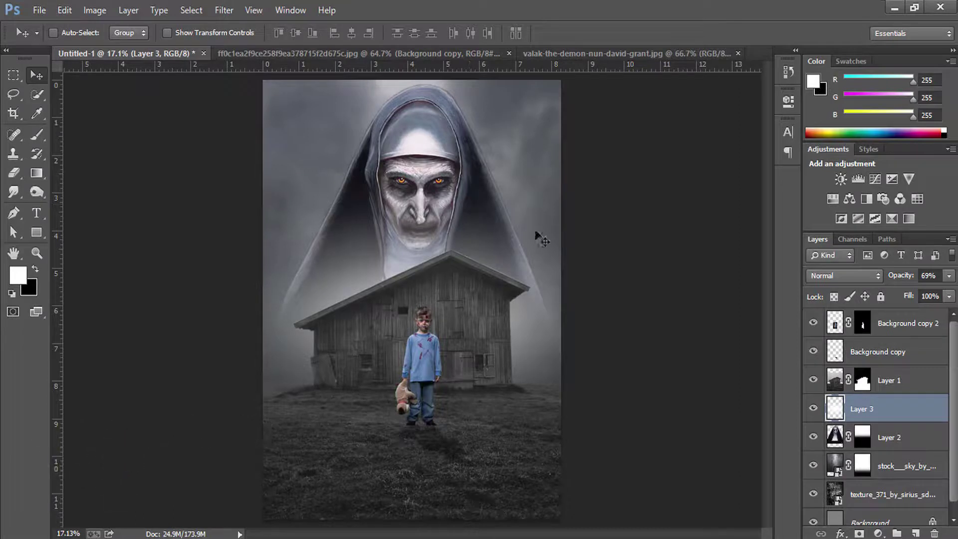
click(928, 323)
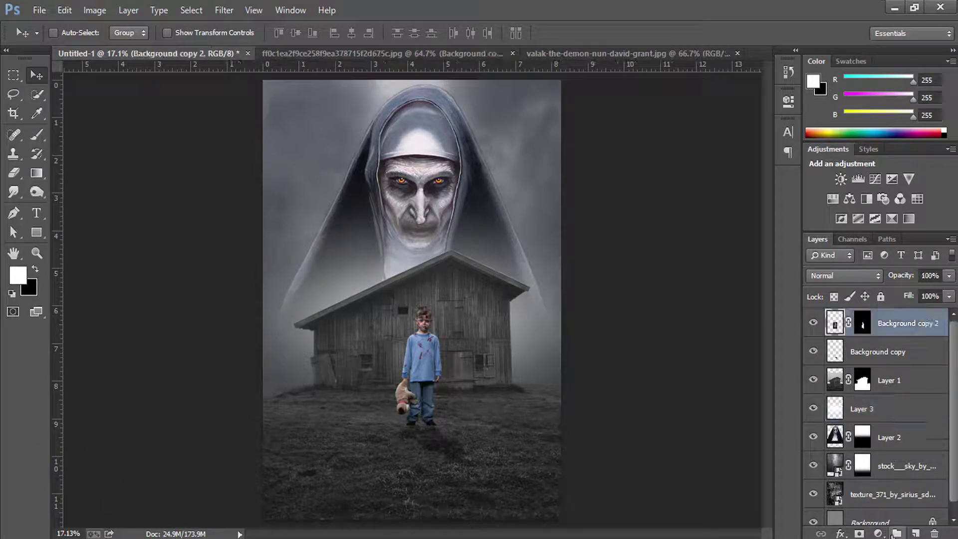
click(915, 533)
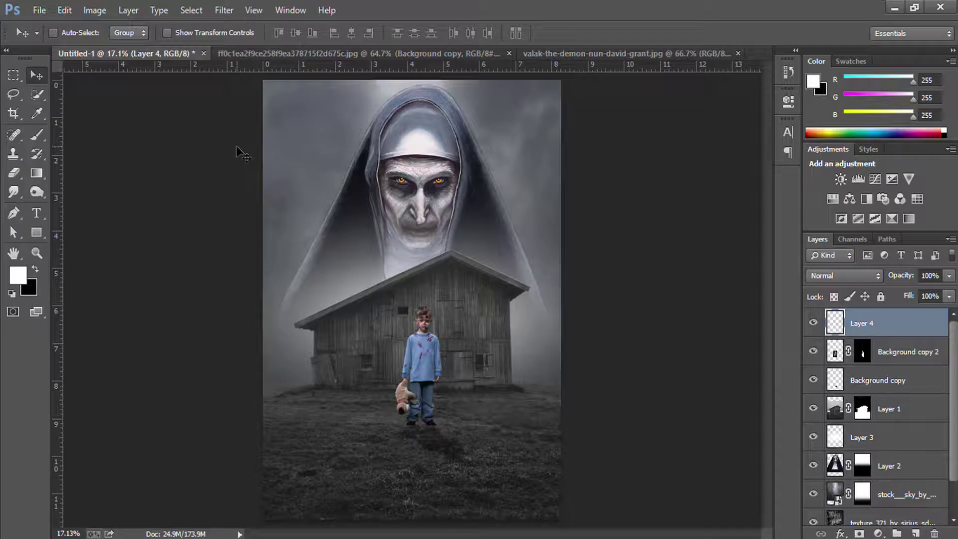
Apply Image a Layer Merged copy in Multiply onto Layer 4, then launch Nik Color Efex Pro 4.
click(95, 10)
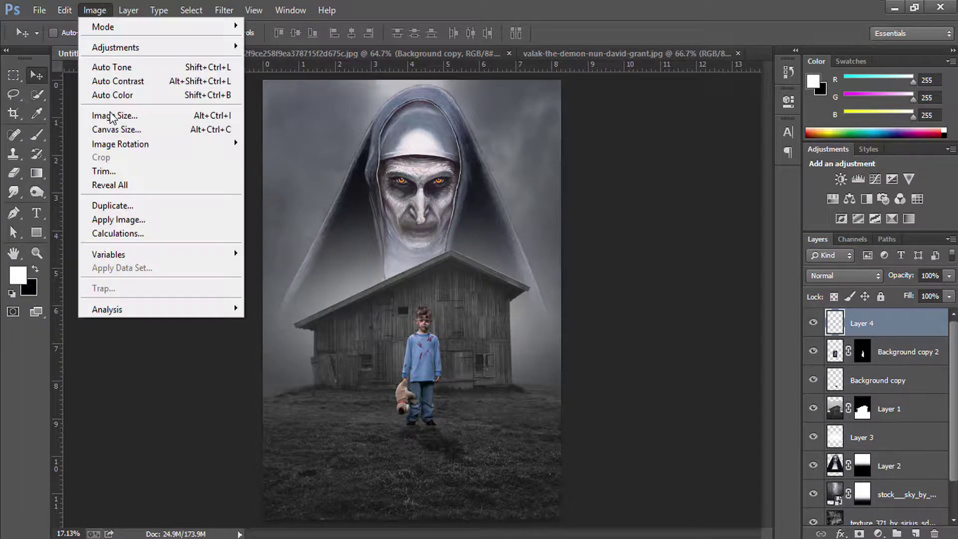
click(122, 220)
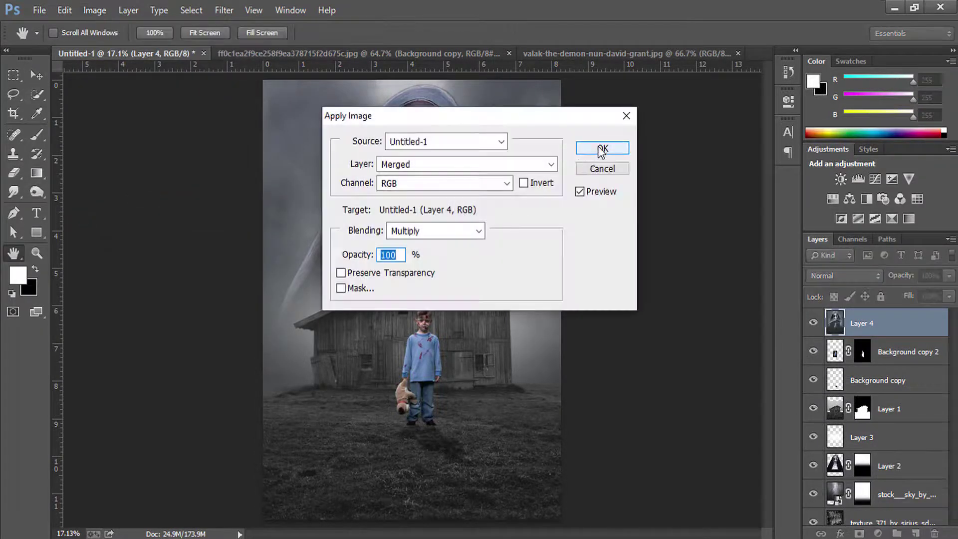
click(602, 148)
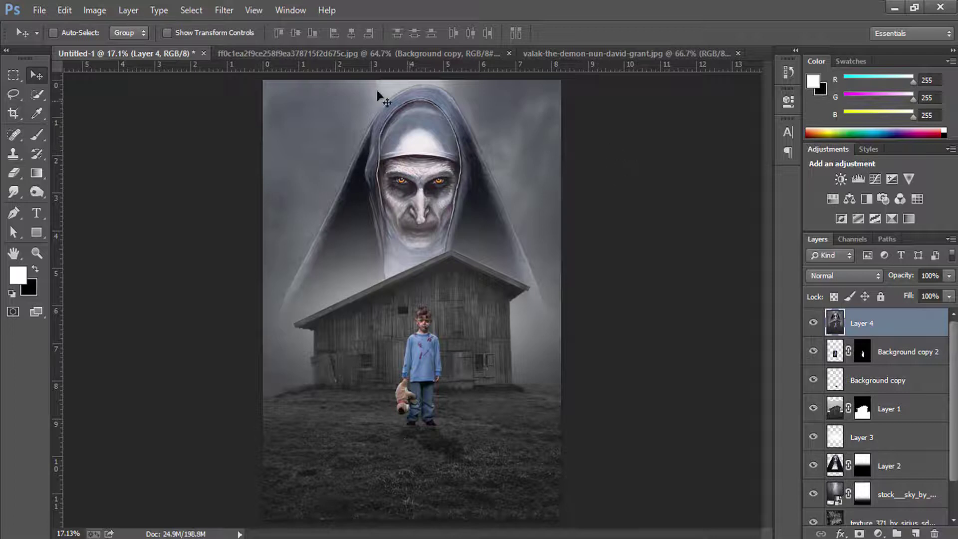
click(223, 10)
mouse_move(249, 318)
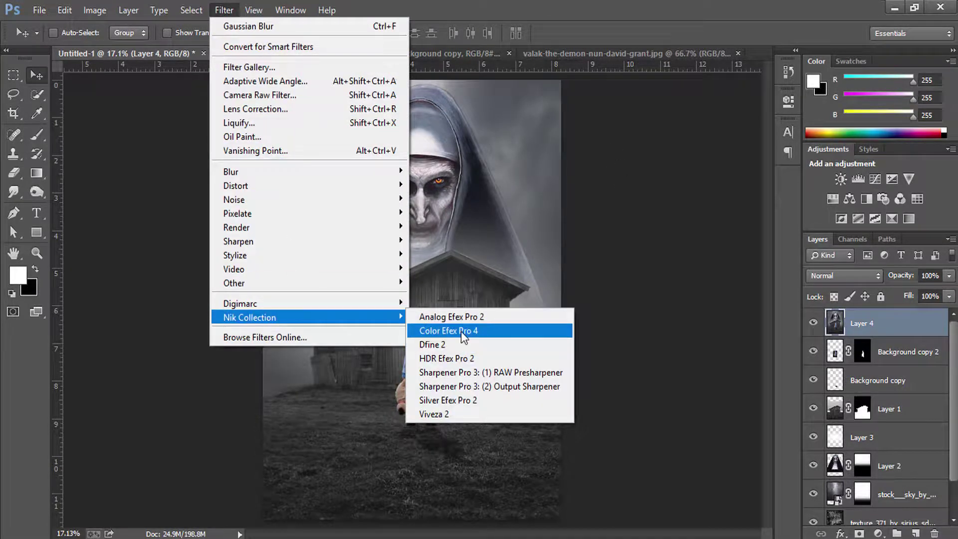
click(461, 330)
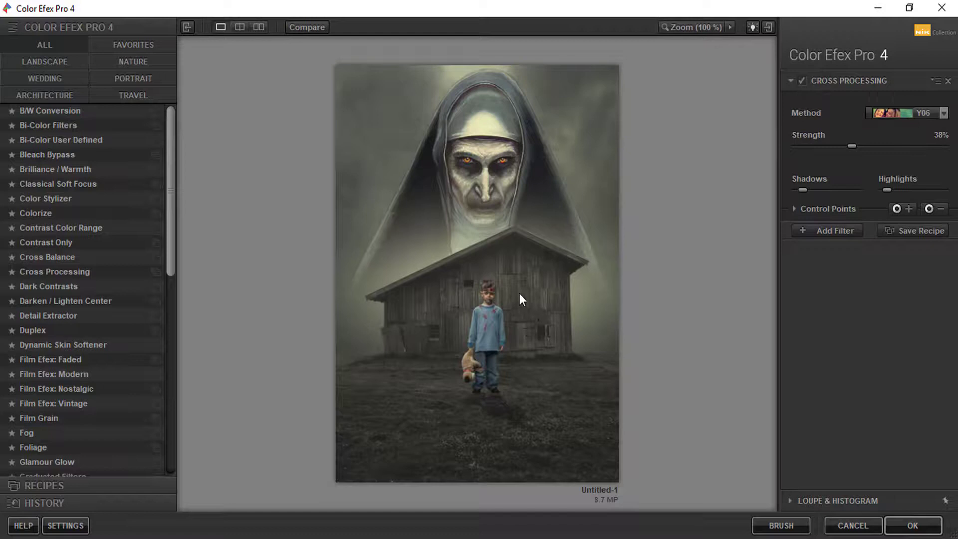
Set Cross Processing strength to 64% with shadows lowered to about 19%.
drag(804, 189, 785, 190)
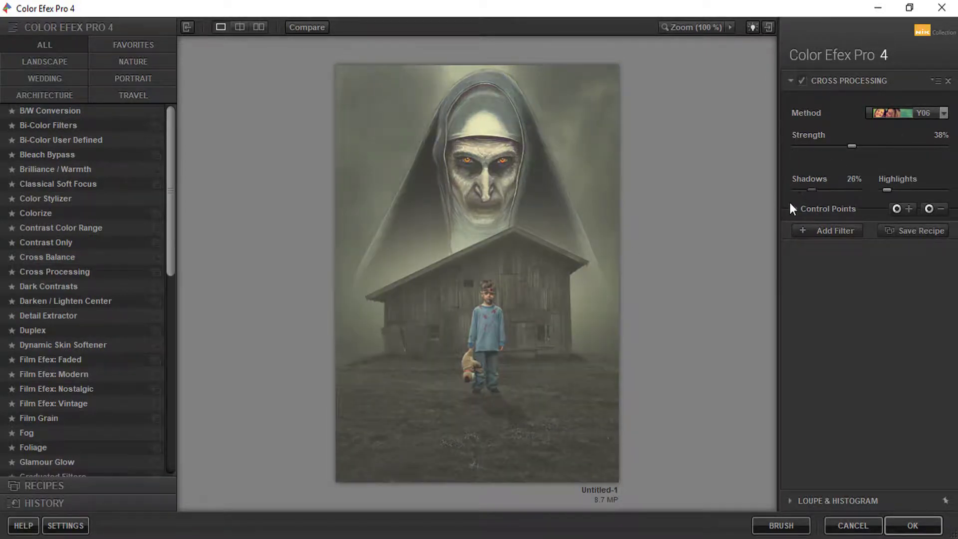
drag(788, 204, 820, 202)
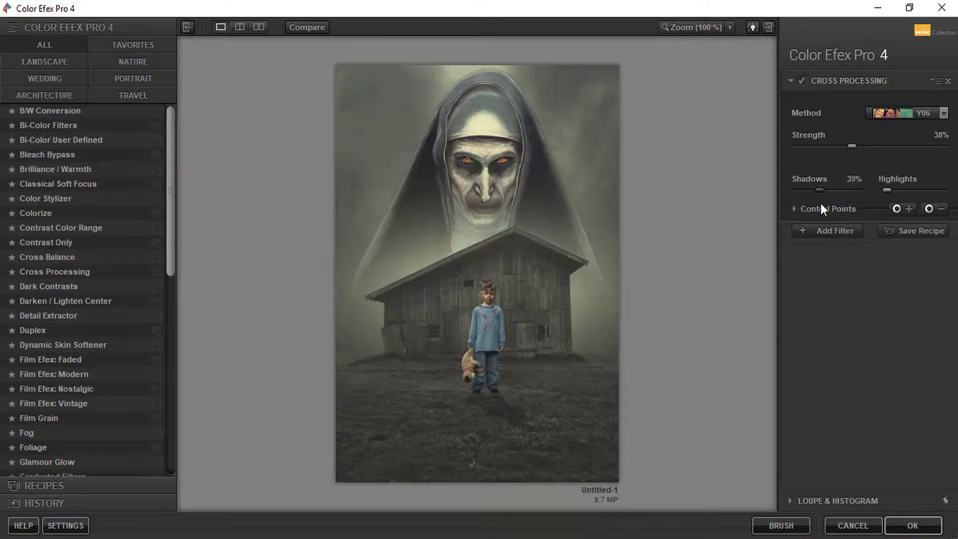
mouse_move(850, 145)
mouse_down()
mouse_move(802, 144)
mouse_move(902, 152)
mouse_move(861, 160)
mouse_move(890, 158)
mouse_up()
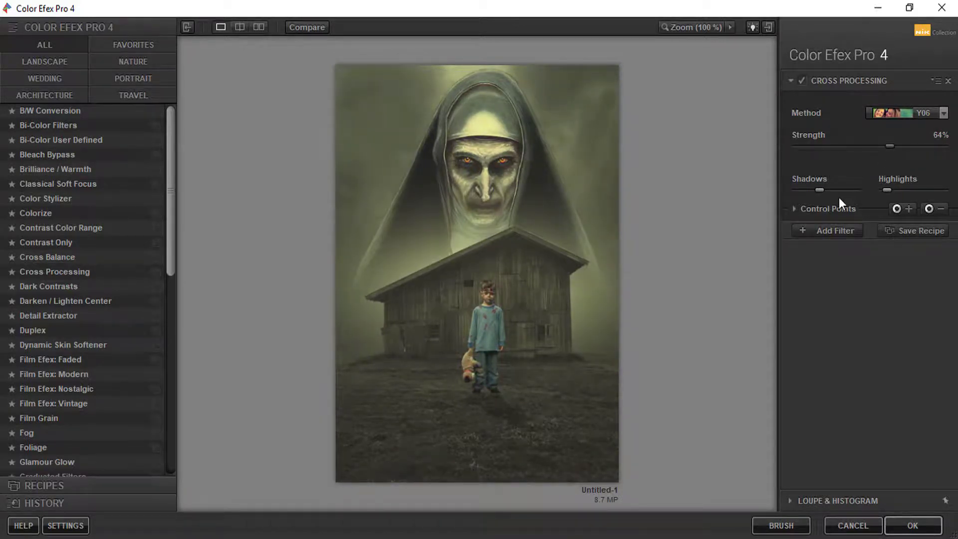
drag(815, 190, 809, 191)
Apply the Cross Processing filter, then type HORROR on the lower poster.
click(906, 527)
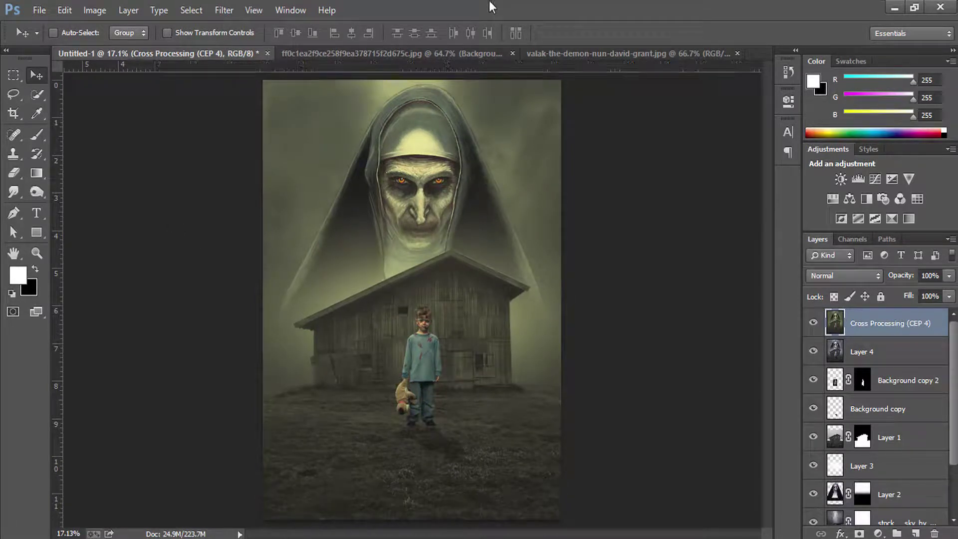
click(36, 215)
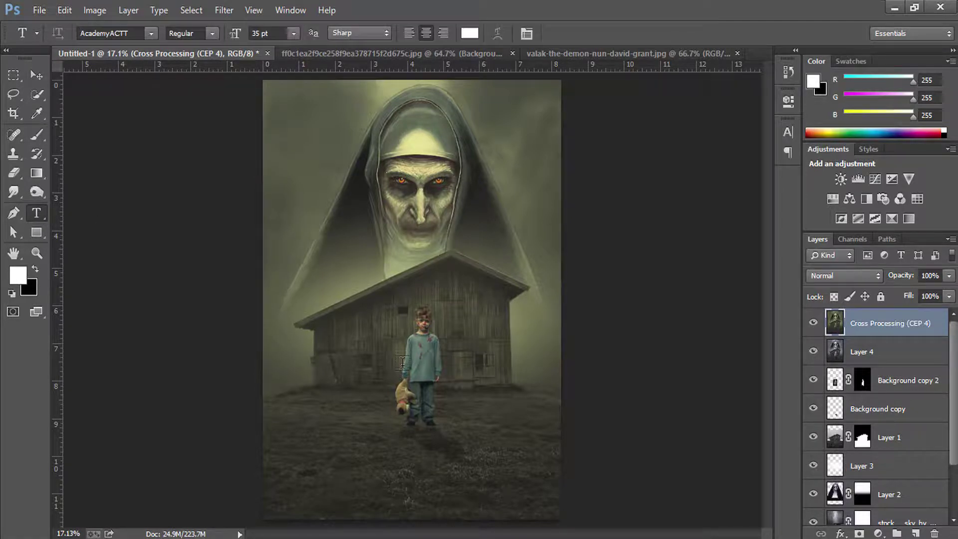
click(327, 411)
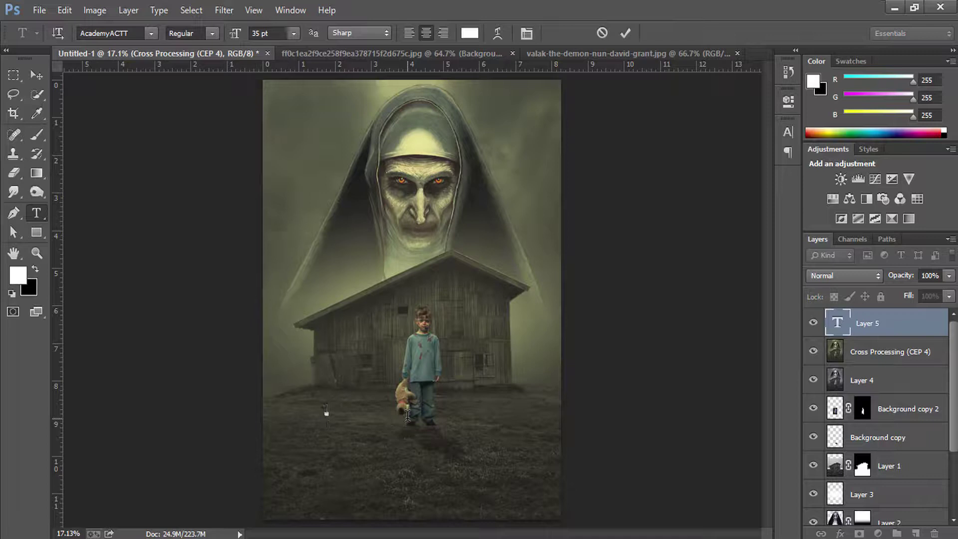
text(HORR)
text(OR)
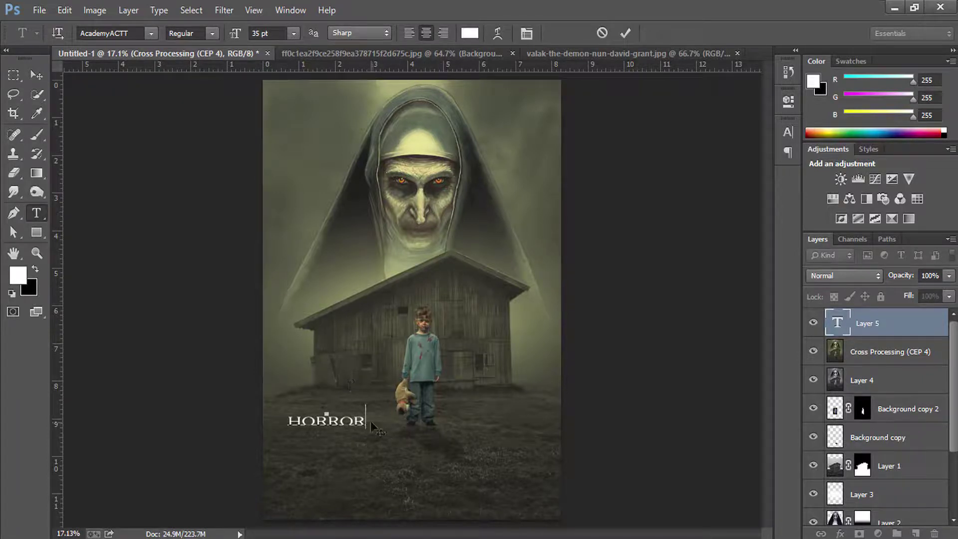
Make the HORROR text Bold and commit it.
drag(365, 421, 271, 422)
click(212, 33)
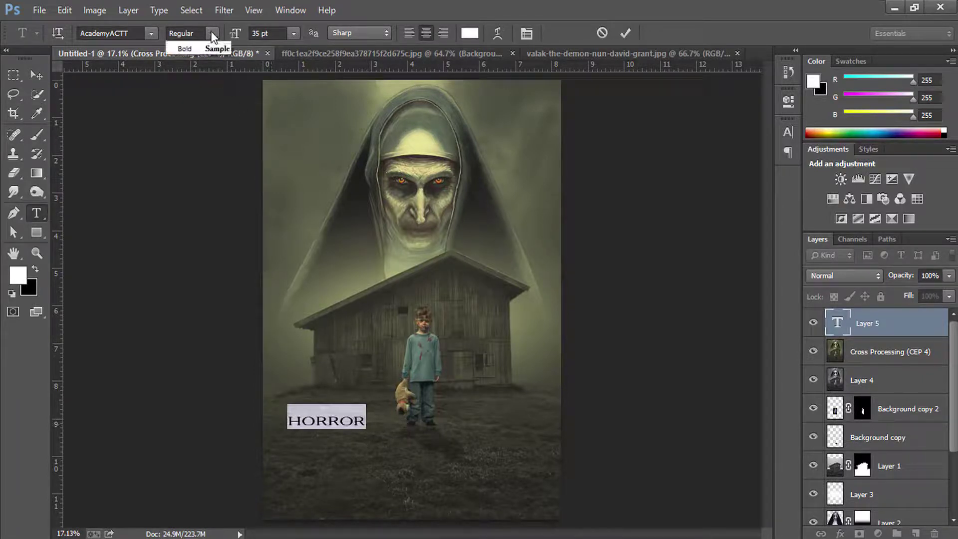
click(189, 67)
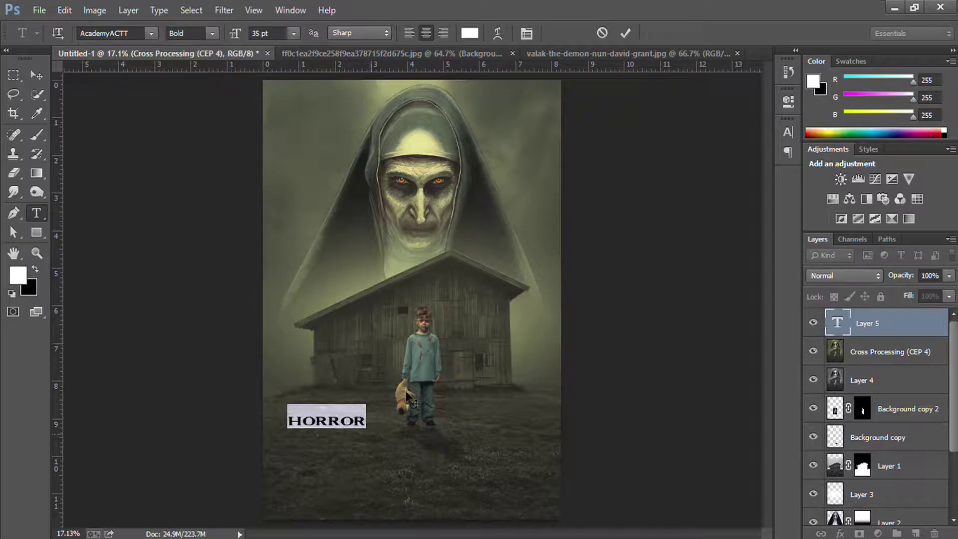
click(631, 31)
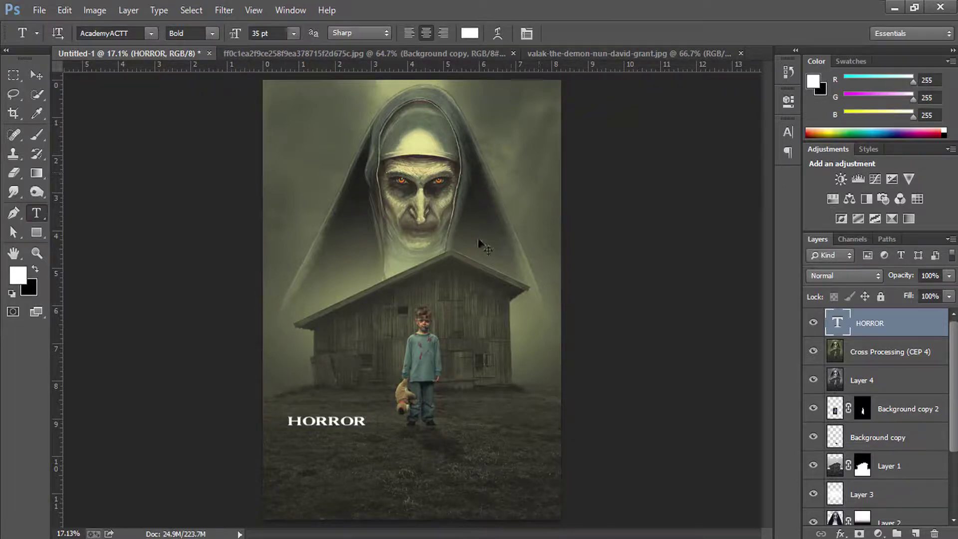
key(ctrl+t)
Scale HORROR to about 300% beneath the boy and recolour it burnt orange #c45700.
mouse_move(382, 437)
mouse_down()
mouse_move(487, 423)
mouse_move(535, 441)
mouse_move(496, 423)
mouse_up()
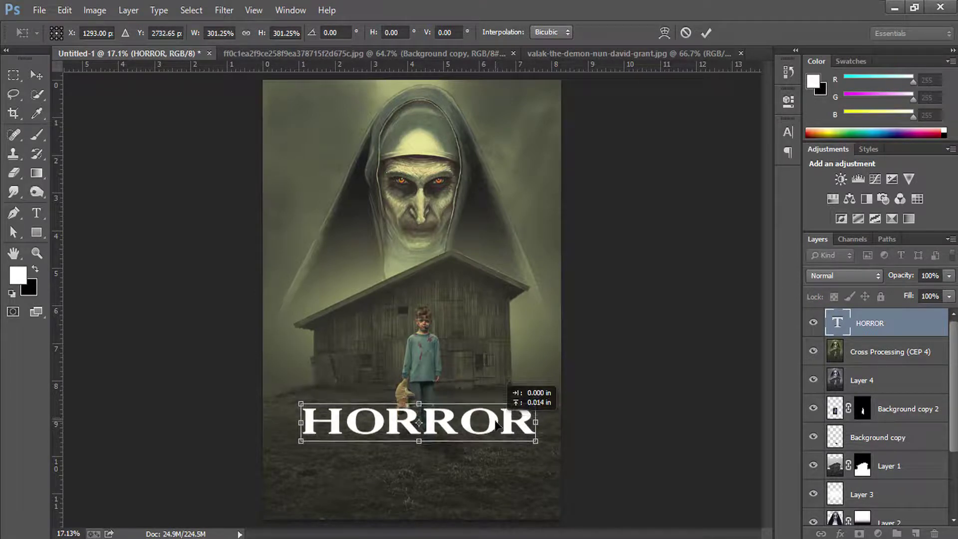
key(Return)
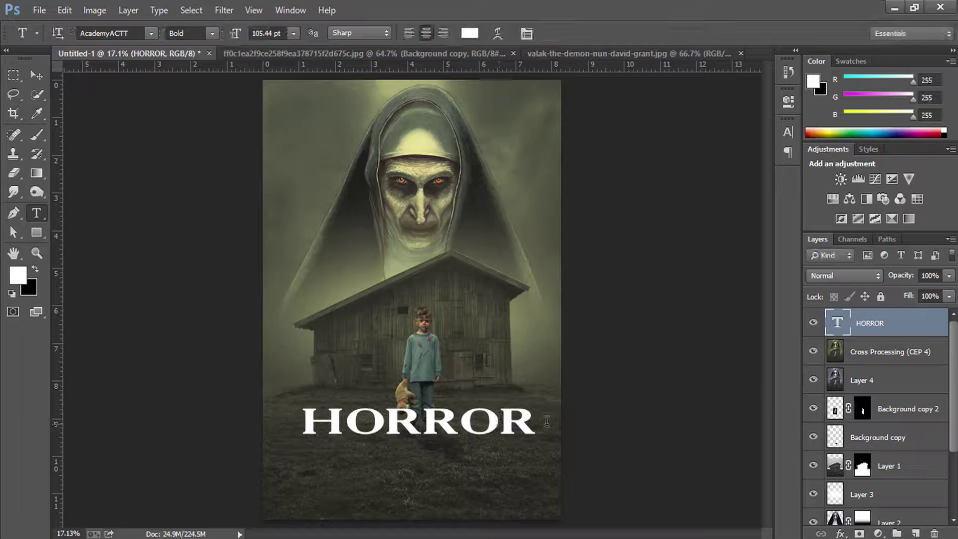
drag(539, 422, 284, 414)
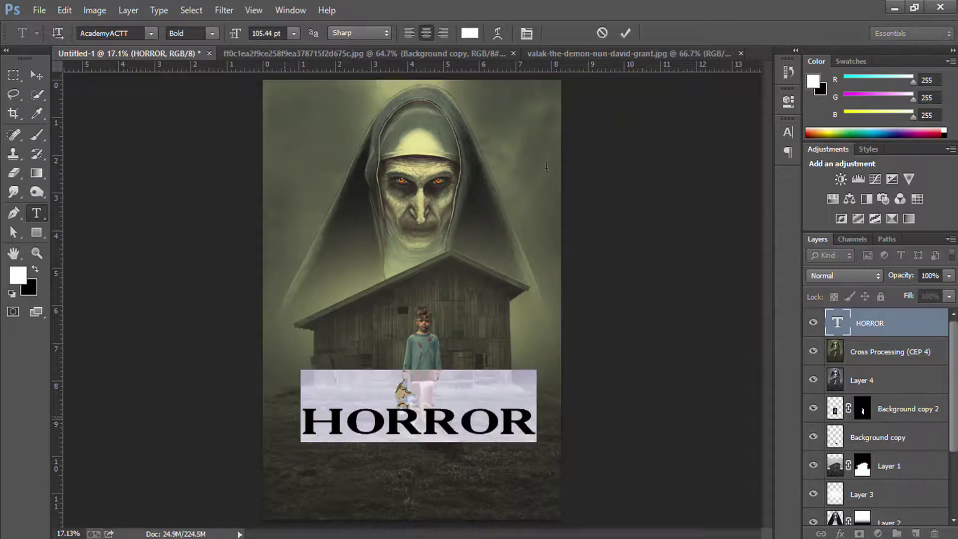
click(472, 34)
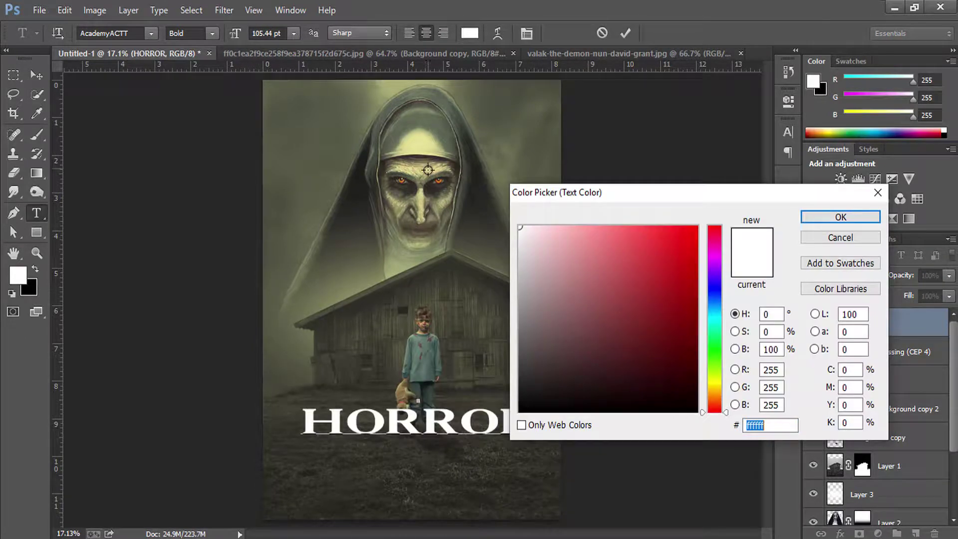
click(437, 181)
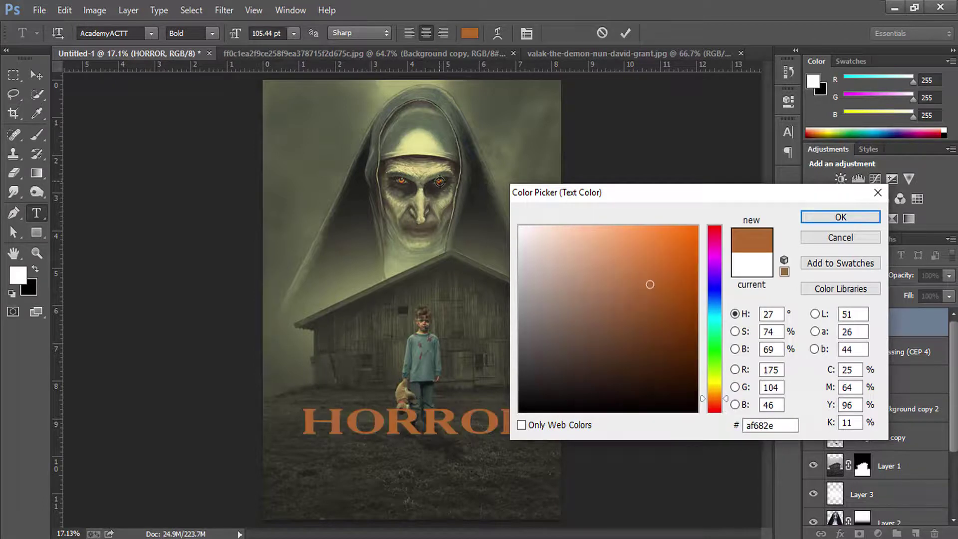
drag(668, 269, 705, 284)
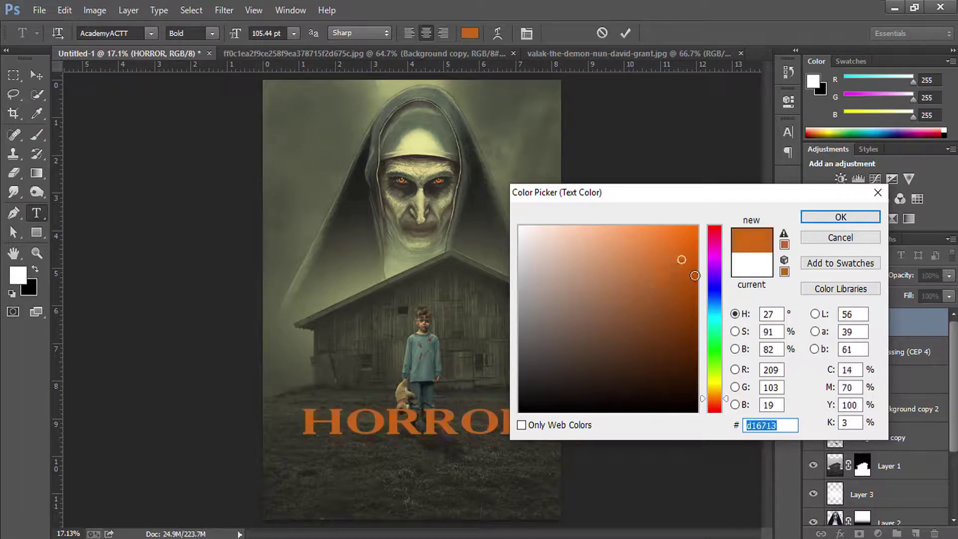
drag(697, 275, 696, 269)
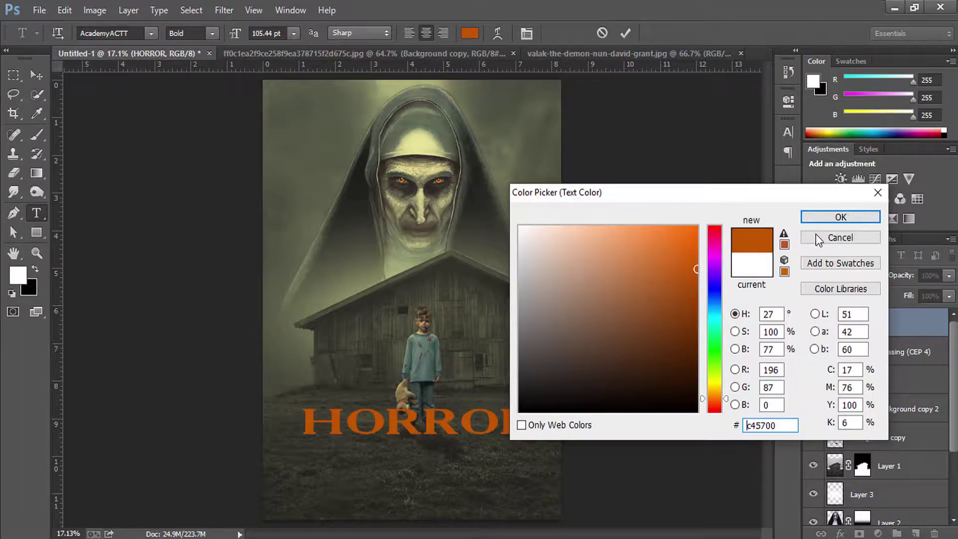
click(830, 214)
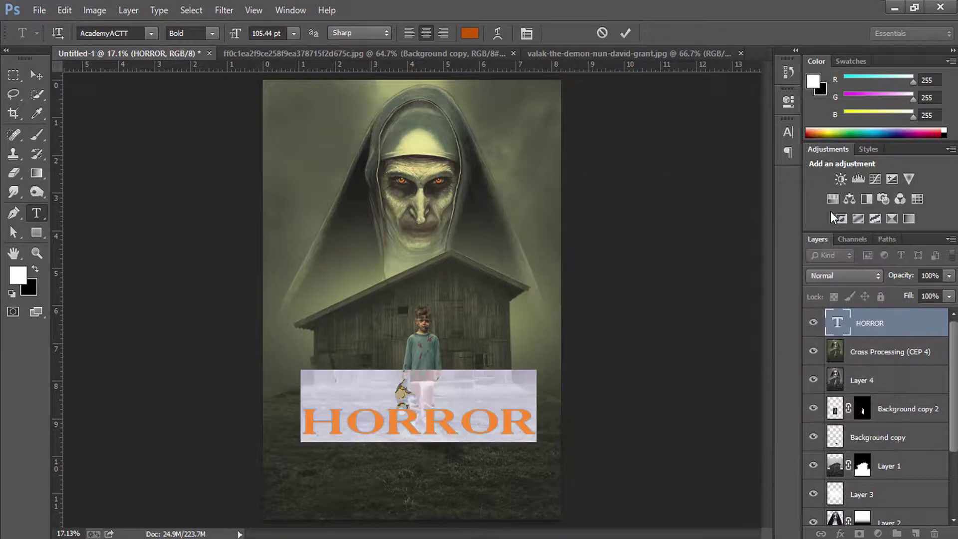
click(623, 35)
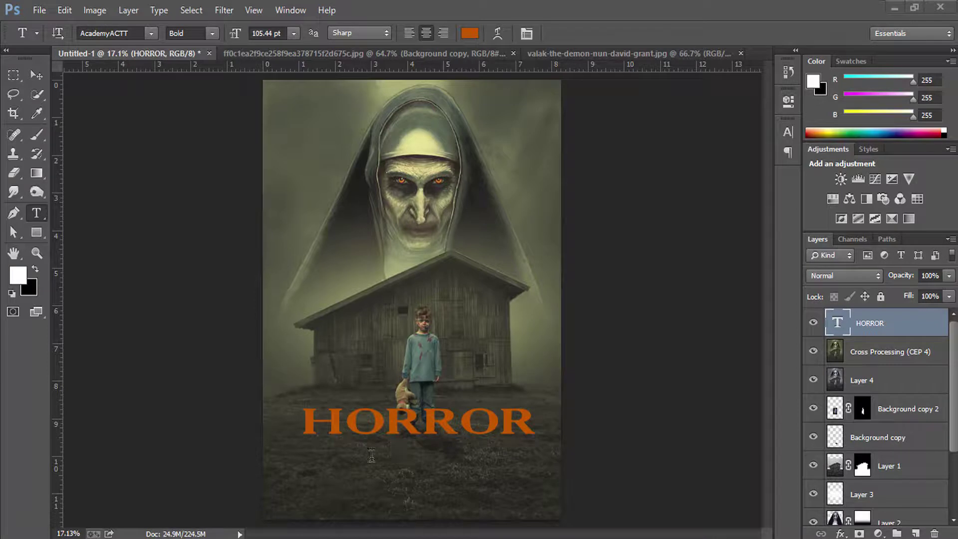
Type the subtitle 'The Untold Story' below HORROR and centre it under the title.
click(322, 466)
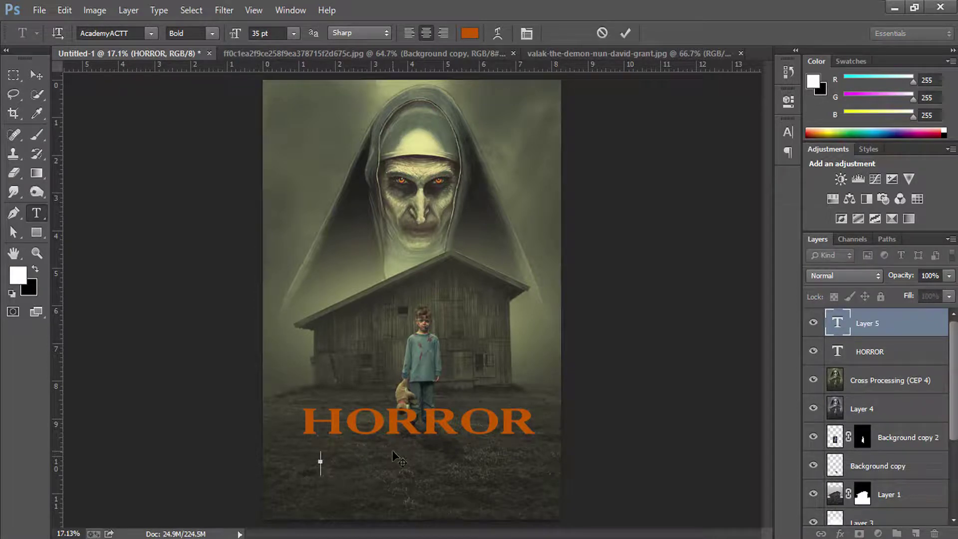
text(The Untold)
text( Story)
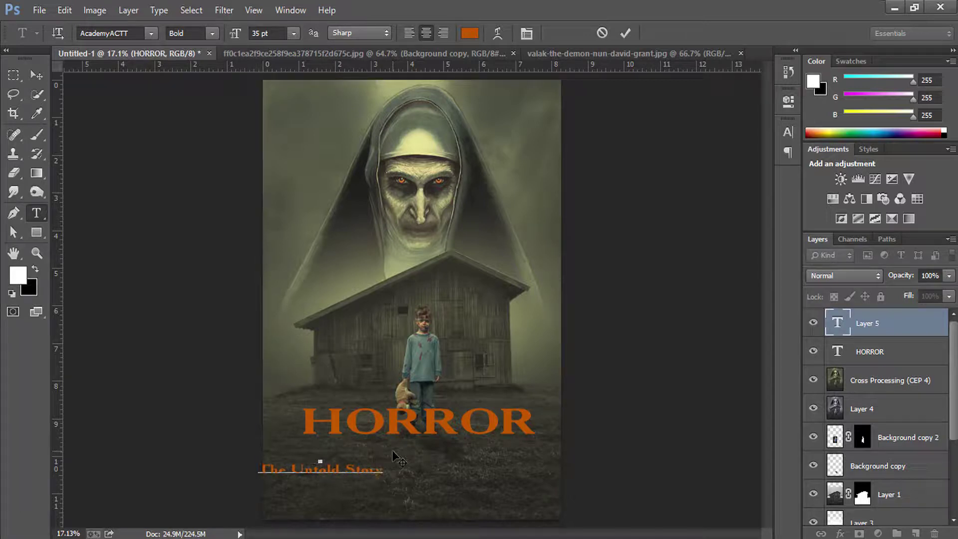
drag(389, 470, 470, 463)
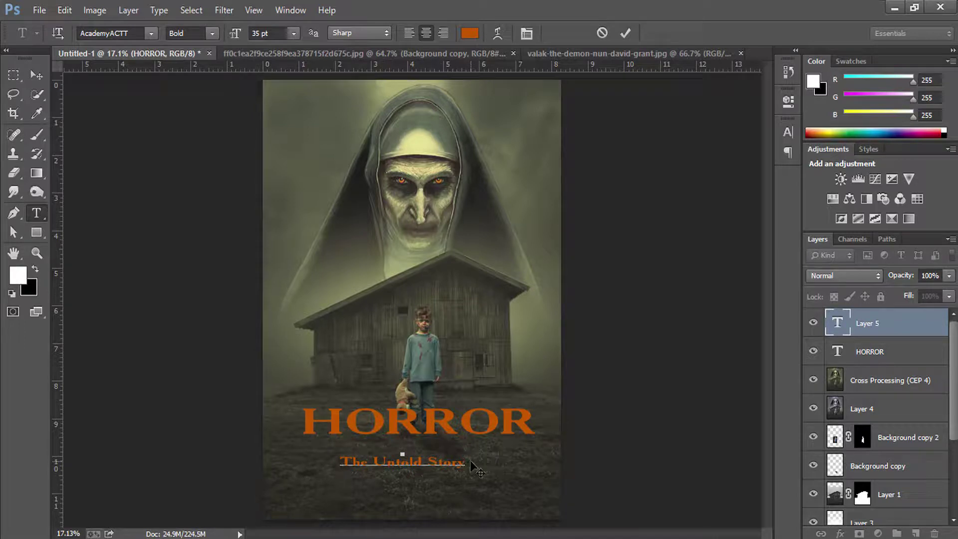
key(ctrl+a)
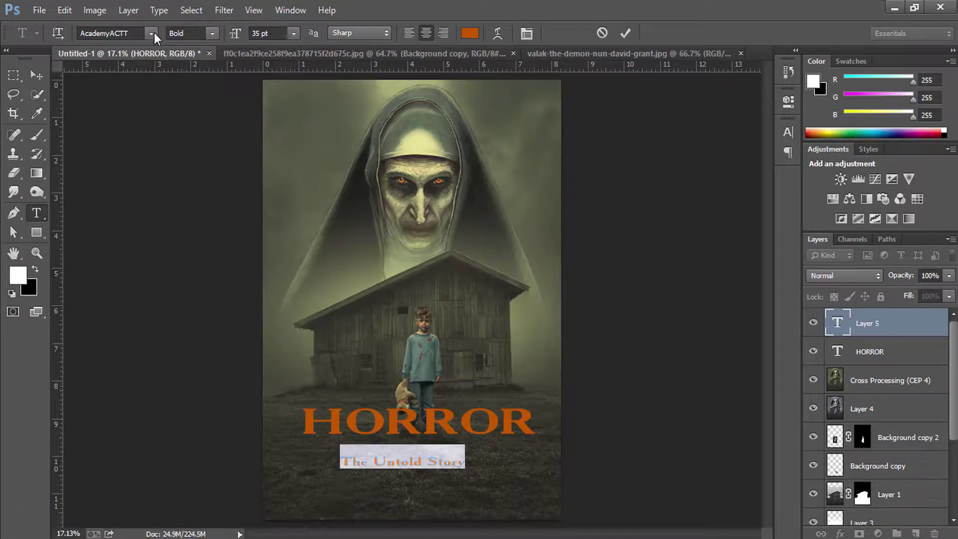
Browse the font list for the selected subtitle.
click(153, 33)
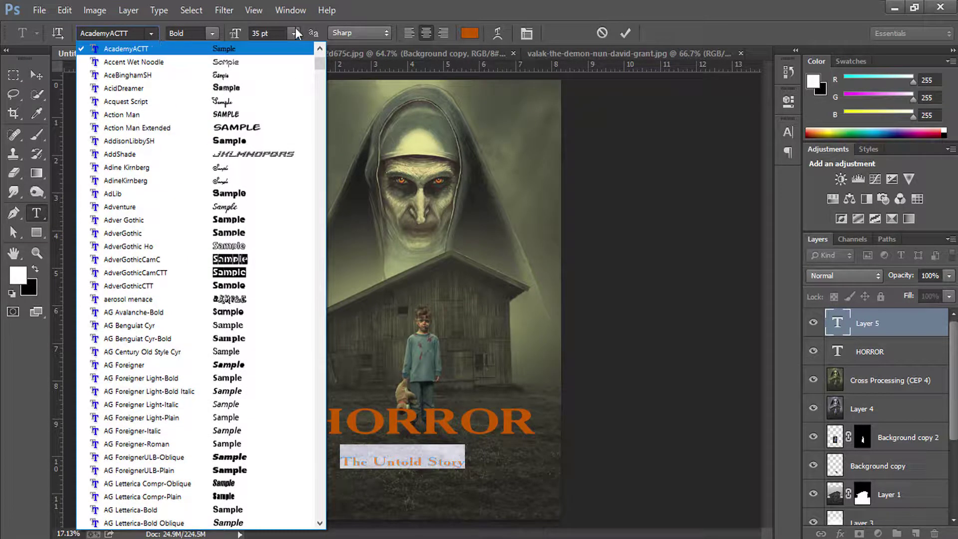
scroll(321, 64, down, 1)
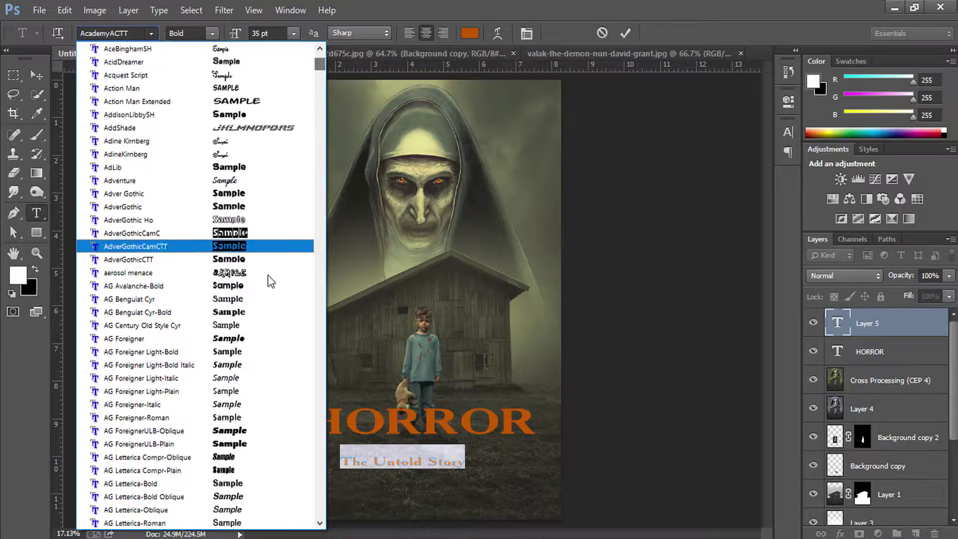
scroll(238, 382, down, 2)
scroll(238, 382, down, 8)
scroll(238, 381, down, 1)
scroll(239, 381, down, 7)
scroll(239, 381, down, 4)
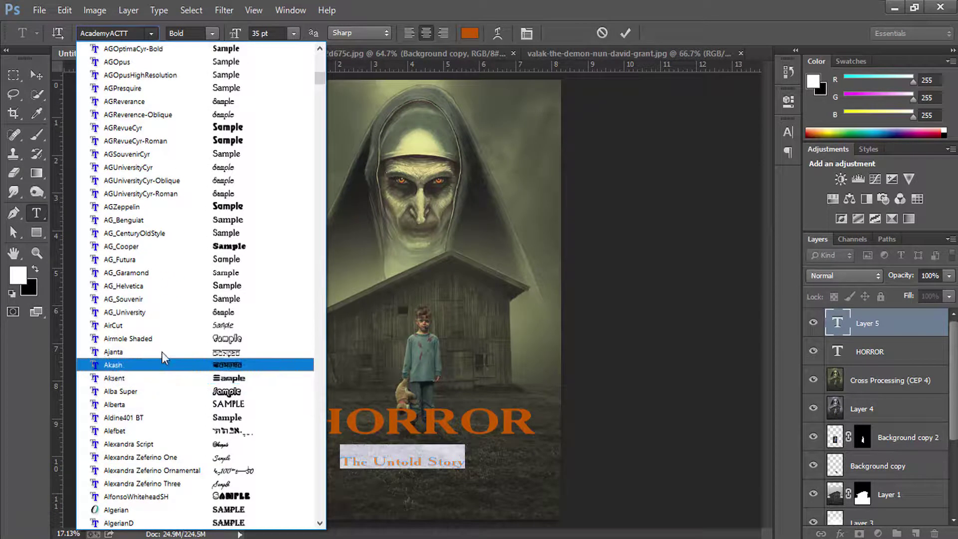
scroll(194, 292, down, 2)
scroll(140, 399, down, 3)
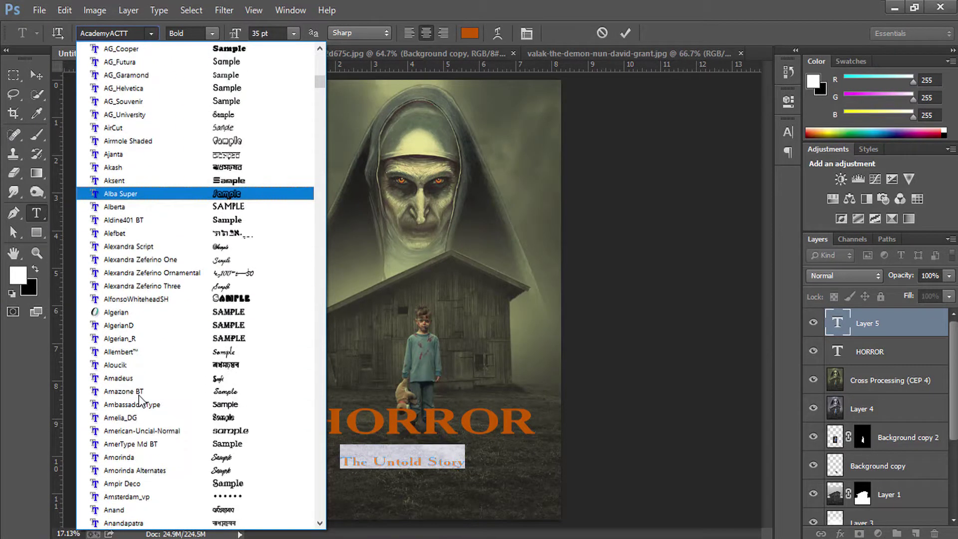
scroll(140, 397, down, 6)
scroll(140, 397, down, 1)
scroll(139, 398, down, 1)
scroll(141, 399, down, 5)
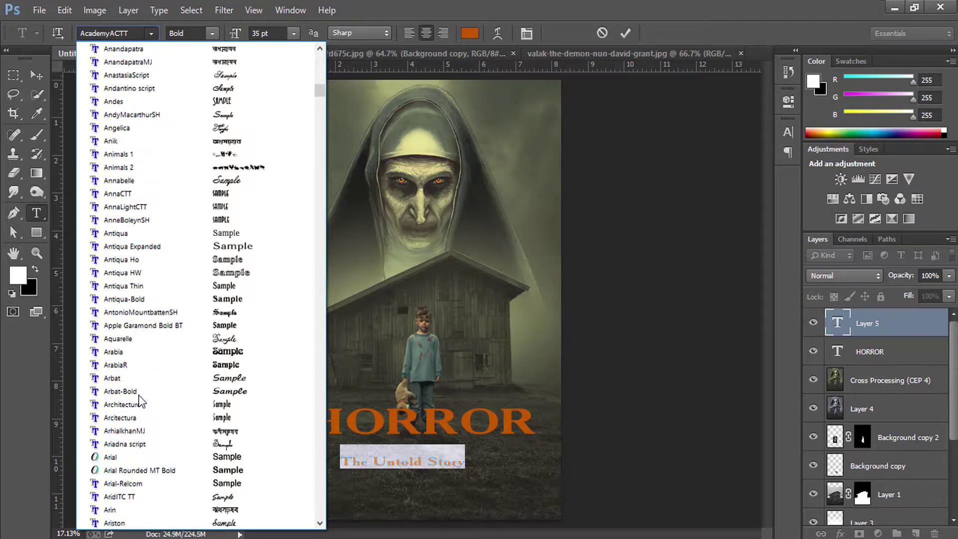
scroll(141, 401, down, 3)
scroll(142, 400, down, 2)
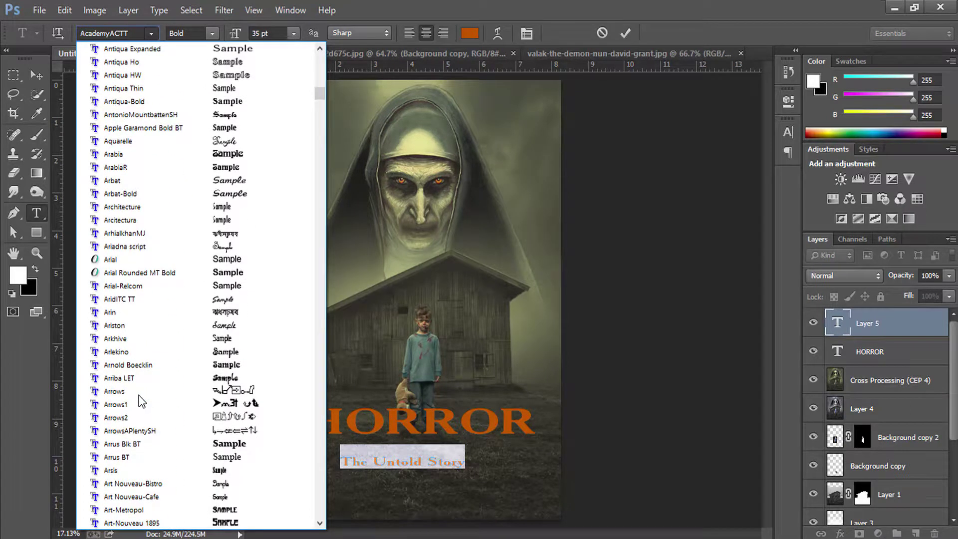
scroll(141, 400, down, 3)
scroll(141, 400, down, 1)
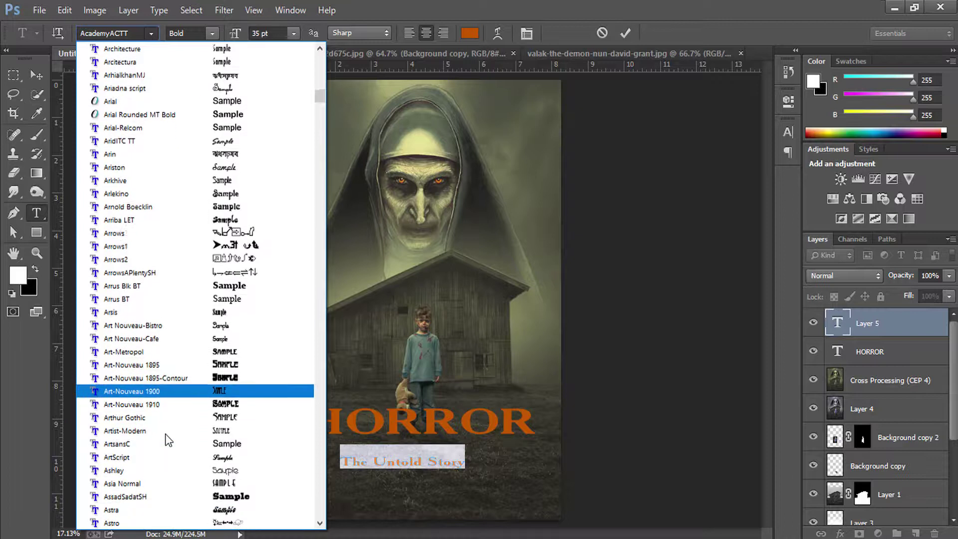
scroll(166, 433, down, 10)
scroll(165, 433, down, 1)
scroll(166, 433, down, 4)
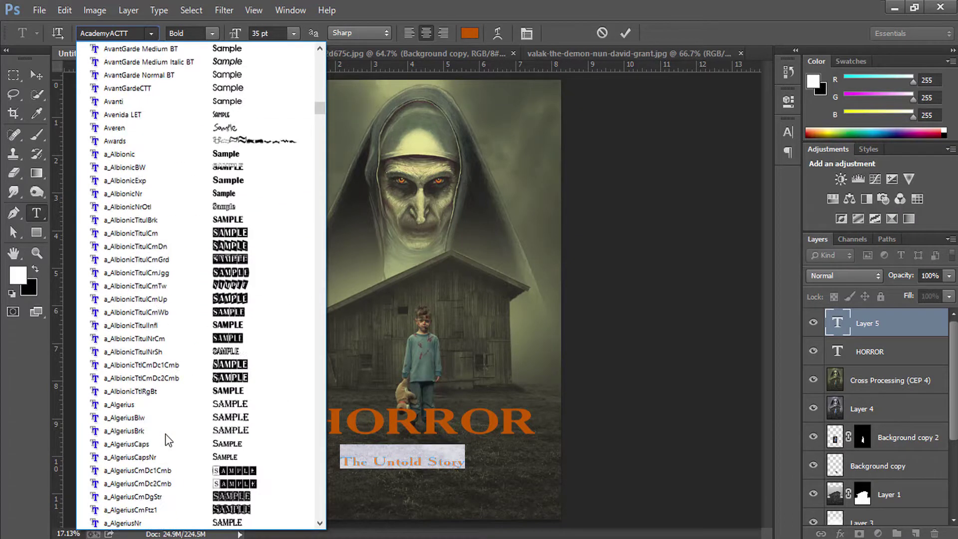
scroll(165, 433, down, 2)
click(127, 32)
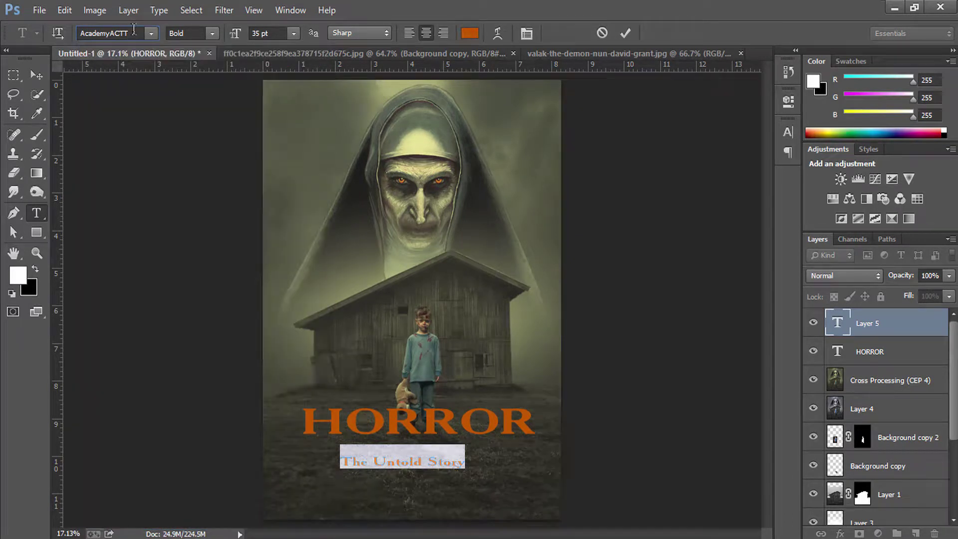
Change the subtitle font to Arial.
click(88, 31)
text(Ar)
text(i)
text(al)
key(Return)
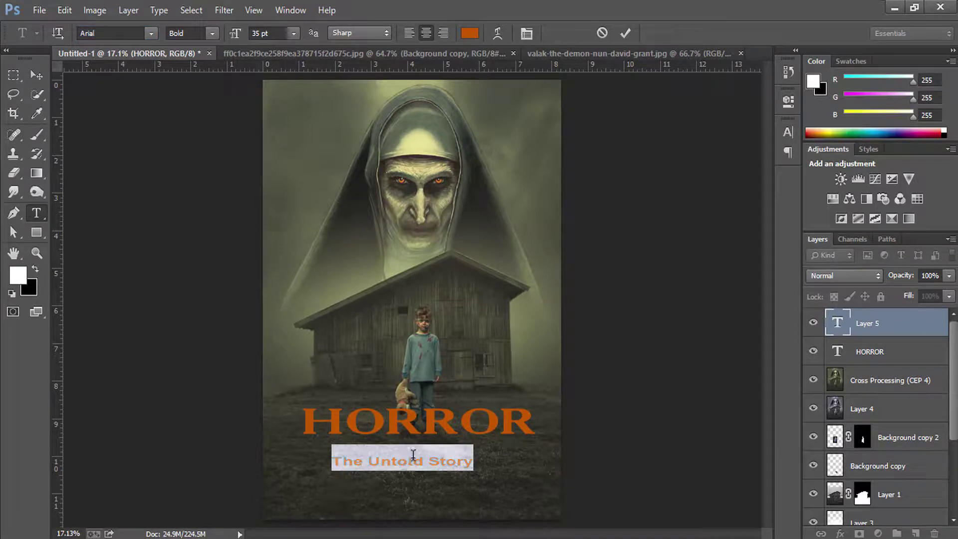
In the Character panel, set the subtitle leading to 0 and letter spacing to 180.
click(442, 461)
drag(476, 462, 307, 459)
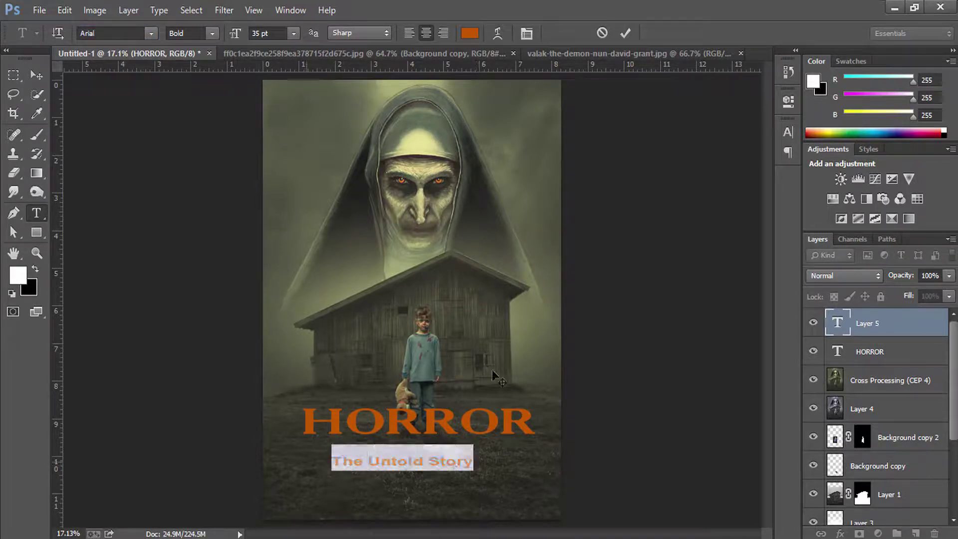
click(788, 131)
click(742, 161)
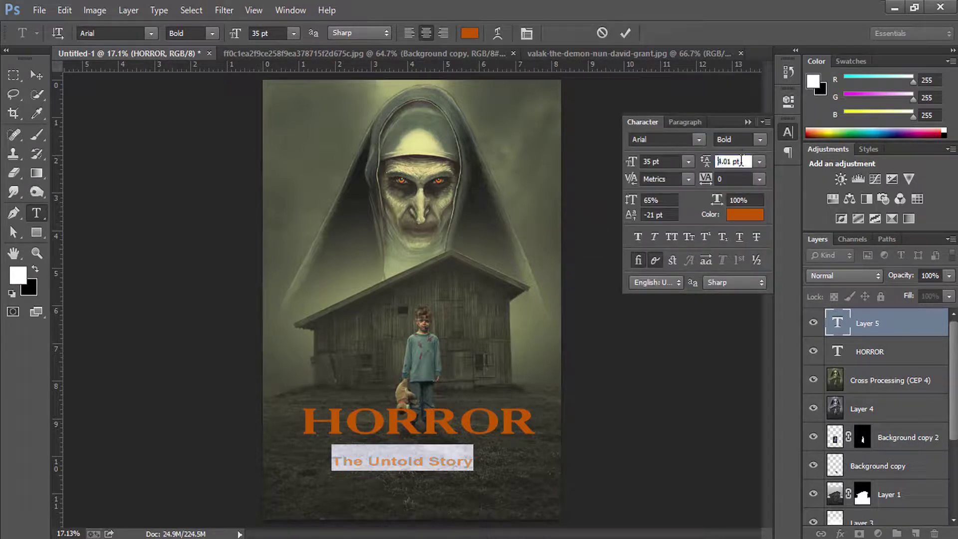
key(Up)
key(Up)
double_click(718, 160)
text(0)
key(Return)
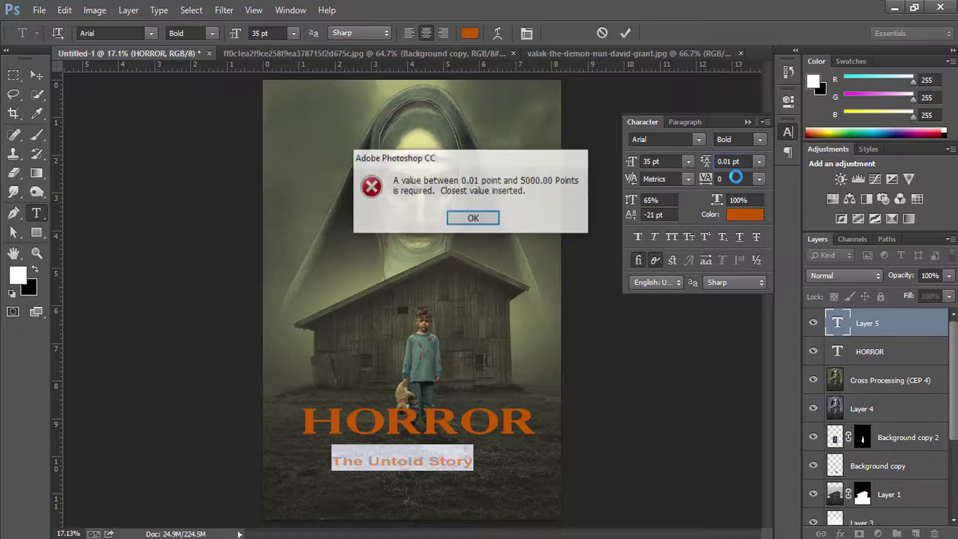
click(481, 215)
click(730, 179)
key(Up)
key(Up)
key(Up)
key(Up)
key(Up)
key(Up)
key(Up)
key(Up)
key(Up)
key(Up)
key(Up)
key(Up)
key(Up)
key(Up)
key(Up)
key(Down)
key(Down)
key(Down)
key(Down)
key(Down)
key(Down)
click(626, 34)
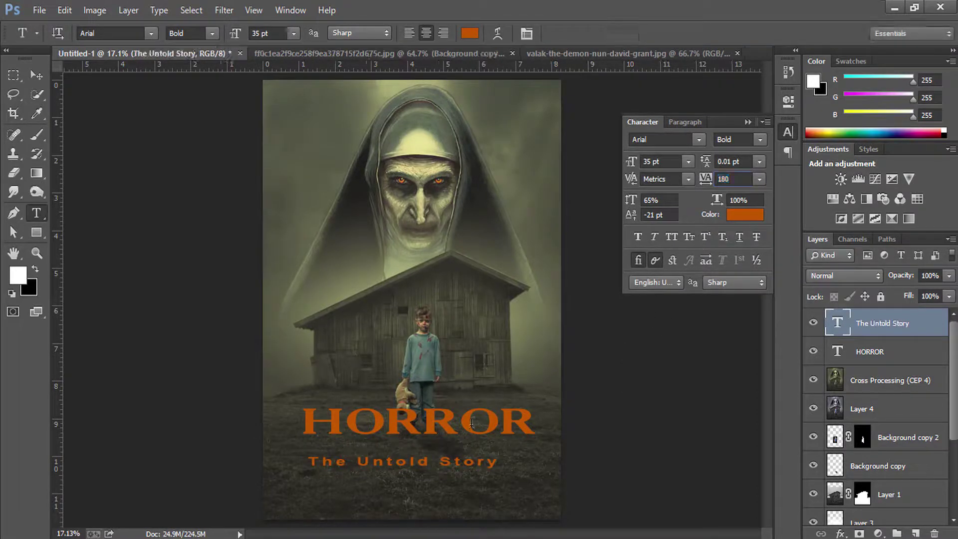
Colour the subtitle text white.
click(478, 460)
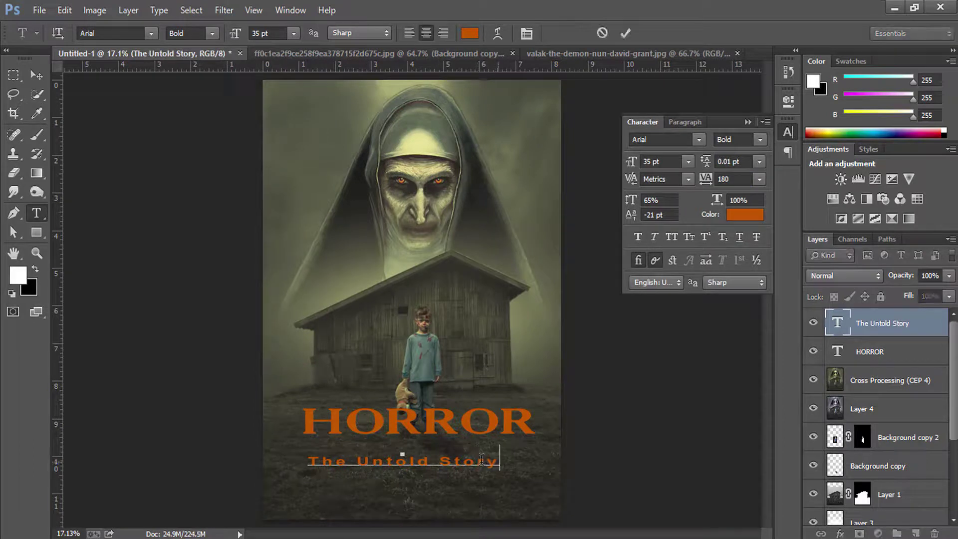
drag(500, 461, 307, 460)
click(469, 33)
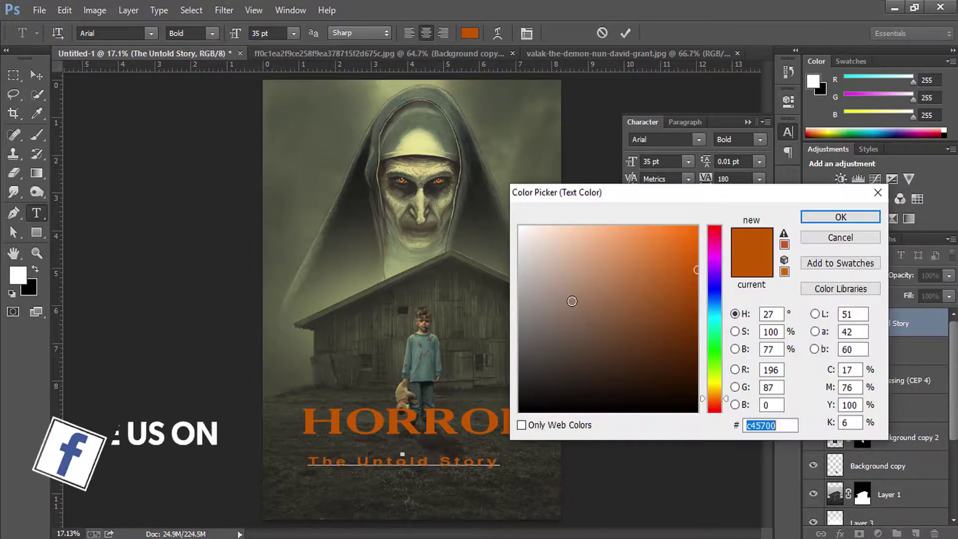
drag(560, 281, 519, 227)
click(823, 216)
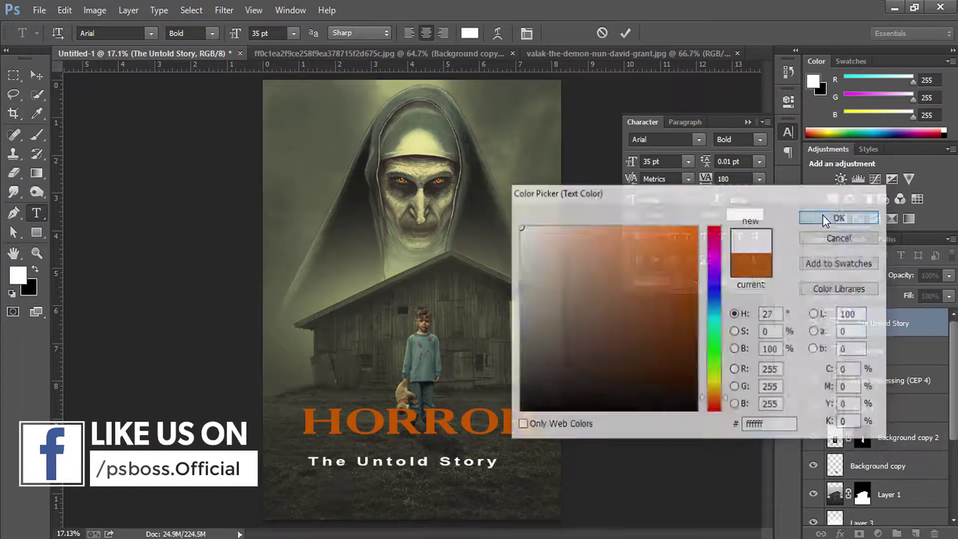
Shrink the subtitle to 30 pt with tracking 100 and commit.
click(667, 161)
key(Down)
key(Down)
key(Down)
key(Down)
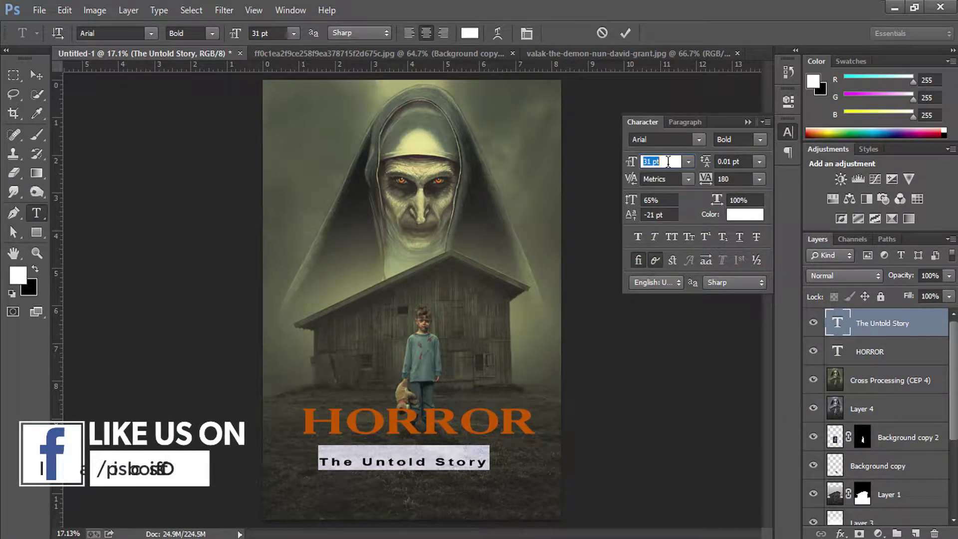
key(Down)
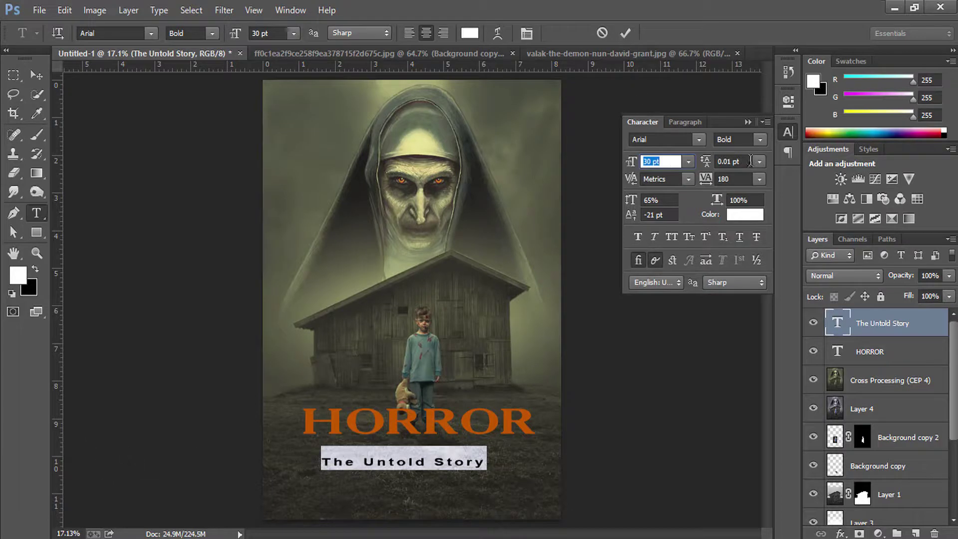
click(733, 179)
key(Down)
key(Down)
key(Down)
key(Down)
key(Down)
key(Down)
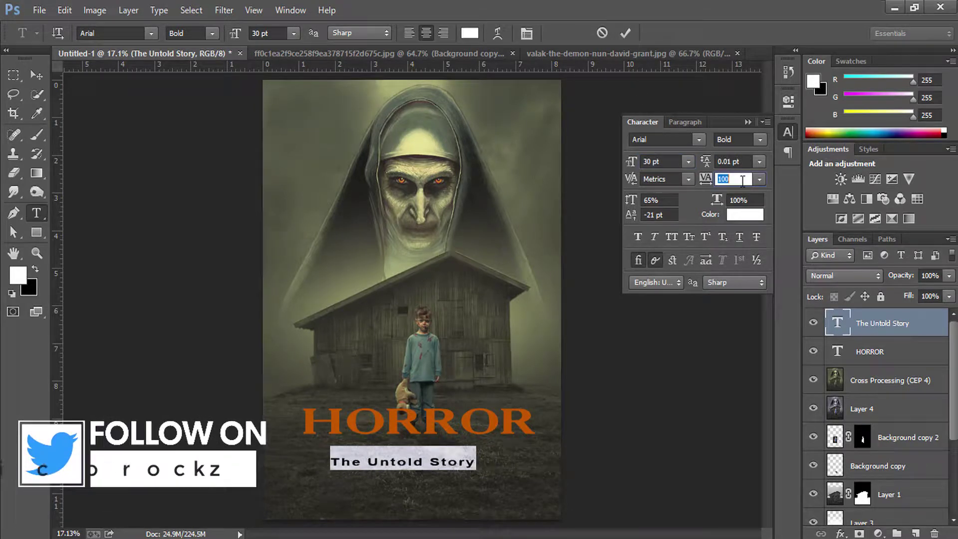
click(626, 34)
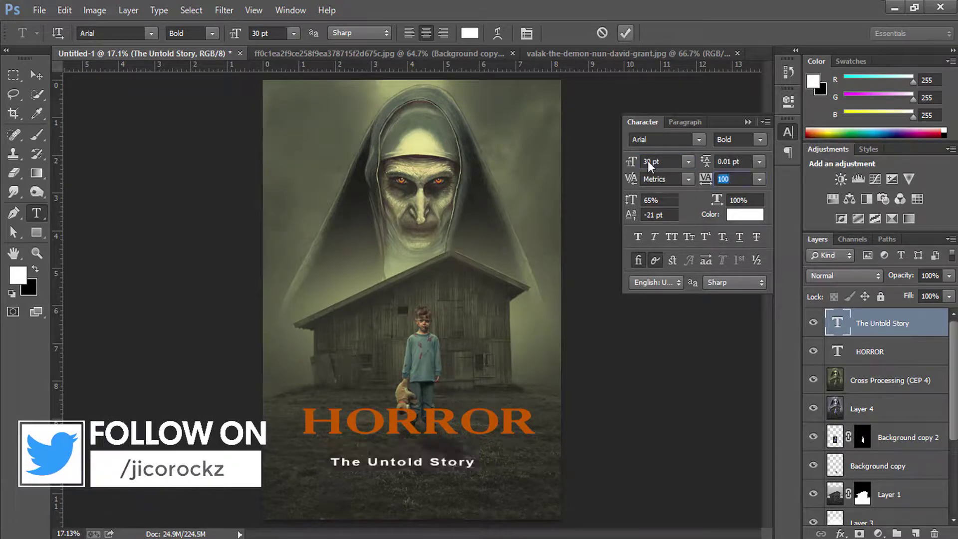
Centre the subtitle horizontally under HORROR and move HORROR above it in the stack.
click(747, 122)
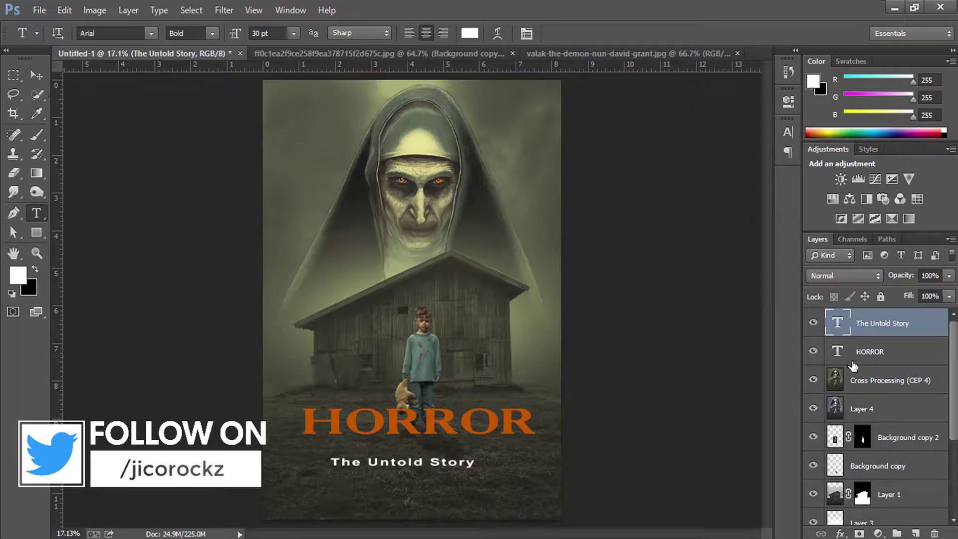
click(876, 352)
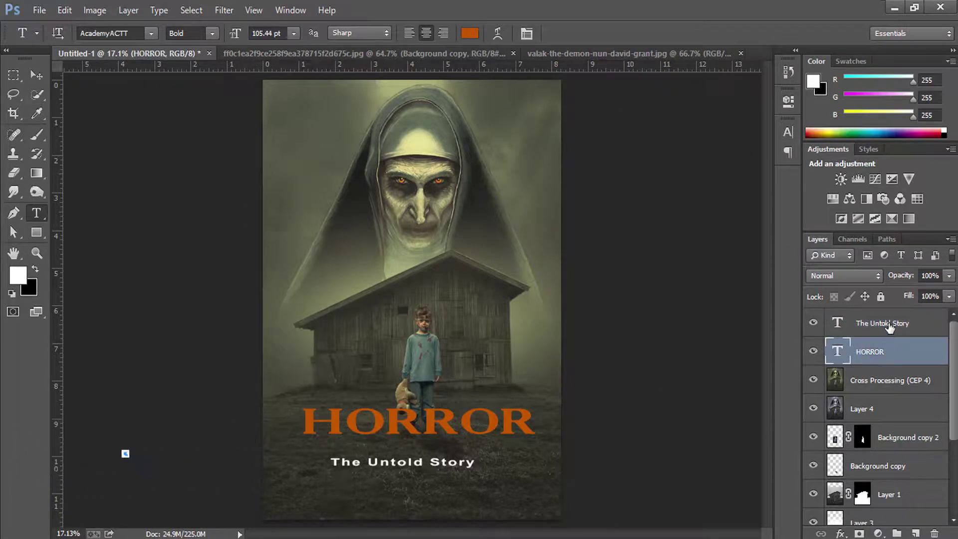
click(37, 77)
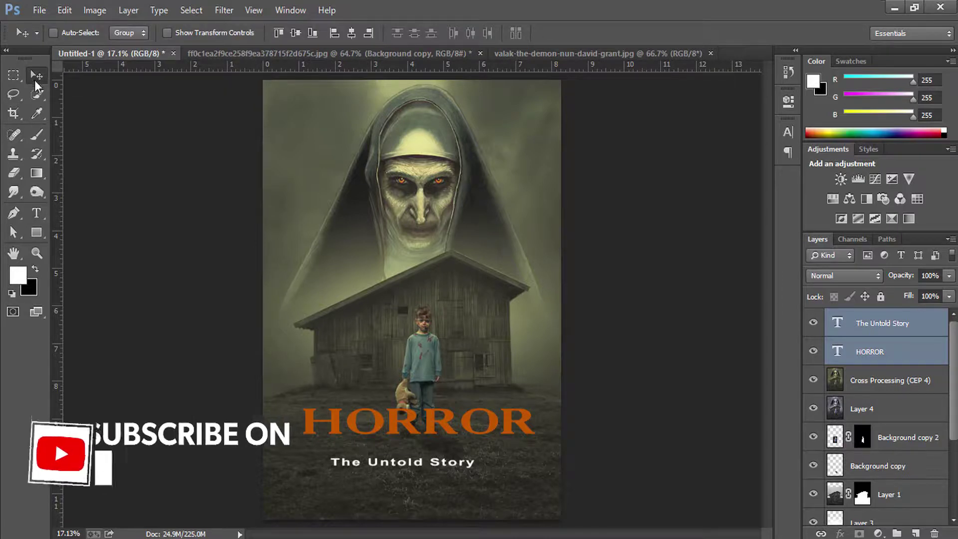
click(355, 32)
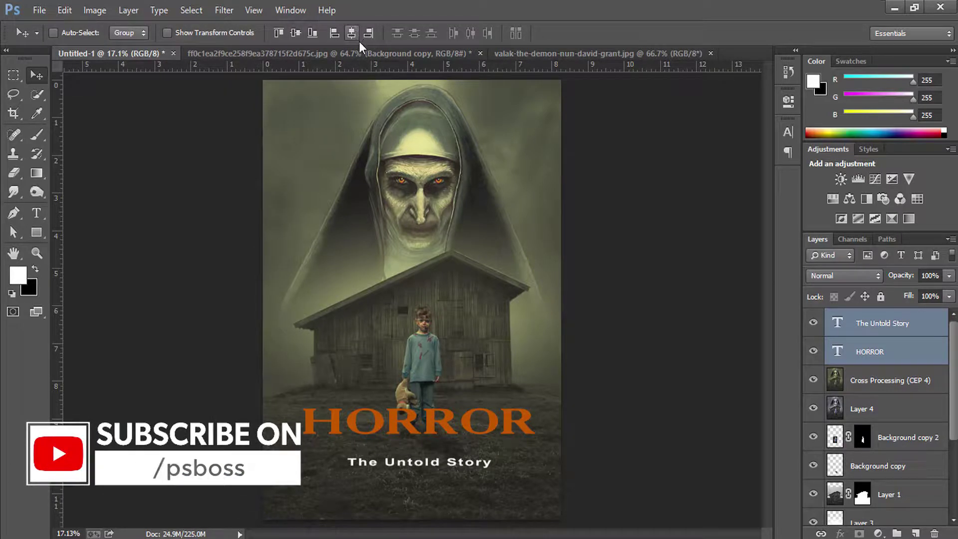
click(884, 352)
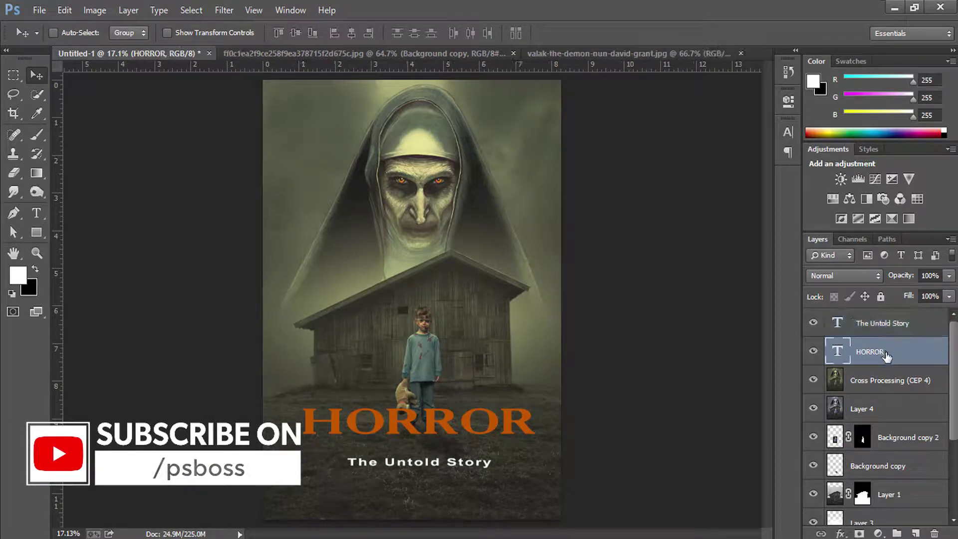
key(ctrl+bracketright)
Nudge the subtitle up toward the title and place credit-film-png-3, scaling it down.
click(883, 351)
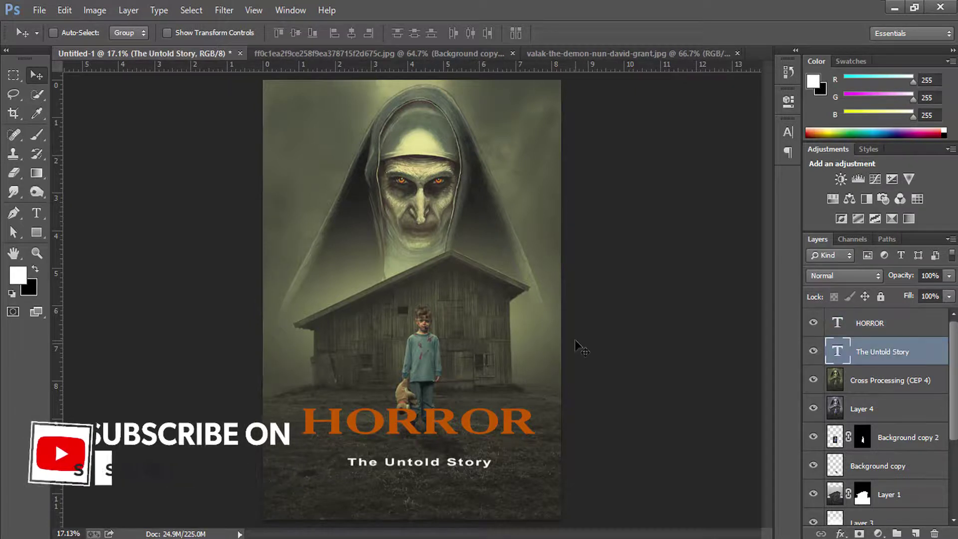
key(shift+Up)
key(shift+Up)
key(shift+Up)
key(shift+Up)
key(shift+Up)
key(shift+Up)
key(shift+Up)
key(shift+Up)
key(shift+Up)
key(shift+Up)
key(shift+Up)
key(shift+Up)
key(shift+Up)
key(shift+Up)
key(shift+Up)
key(shift+Up)
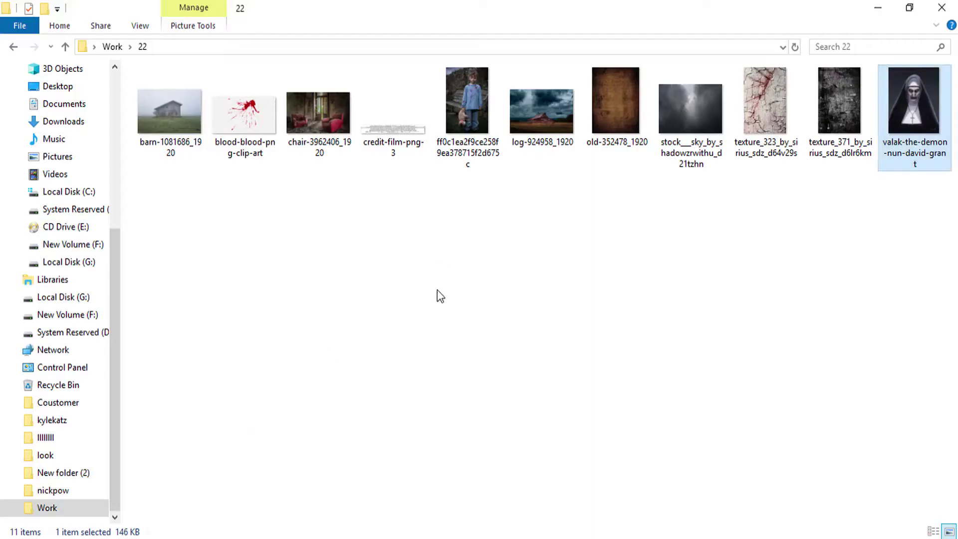
mouse_move(393, 110)
mouse_down()
mouse_move(404, 487)
mouse_move(409, 478)
mouse_up()
mouse_move(562, 319)
mouse_down()
mouse_move(527, 315)
mouse_move(490, 495)
mouse_move(542, 511)
mouse_up()
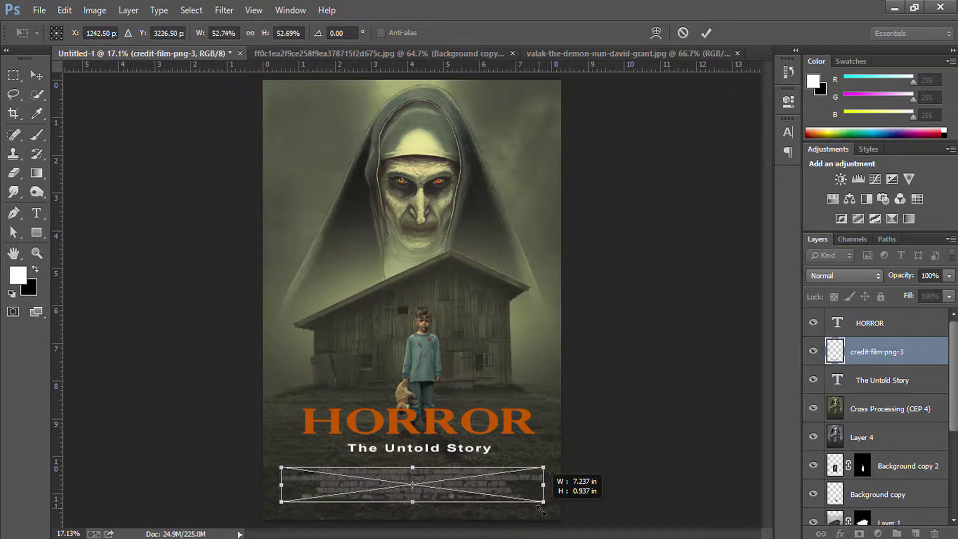
Commit the credits at about 54% along the bottom and move its layer to the top.
key(Return)
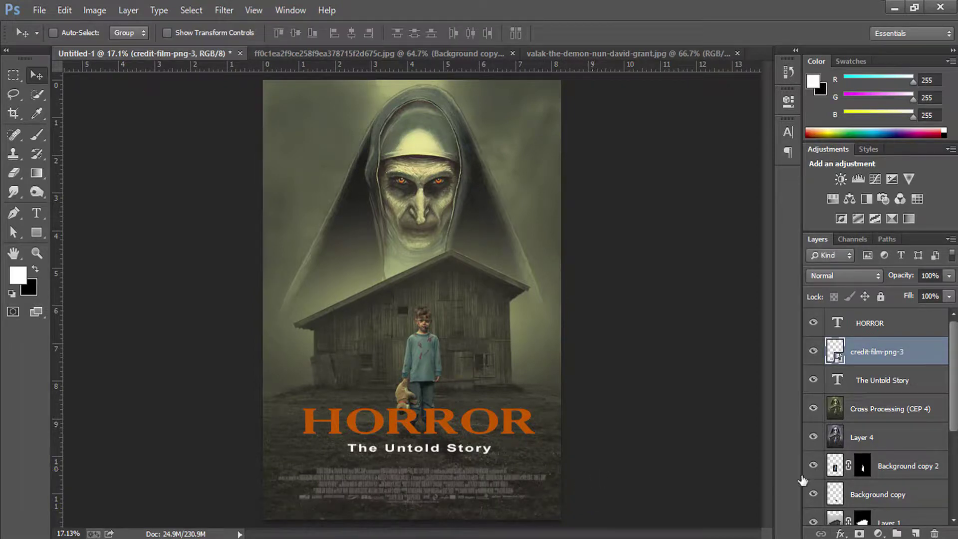
drag(942, 355, 948, 324)
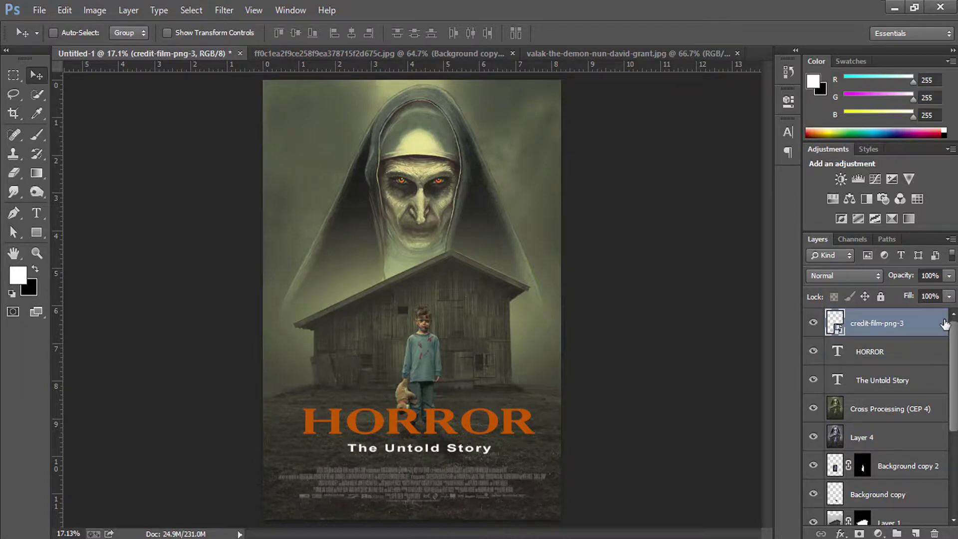
Give the credits layer a light grey (#dfdfdf) Color Overlay.
double_click(945, 324)
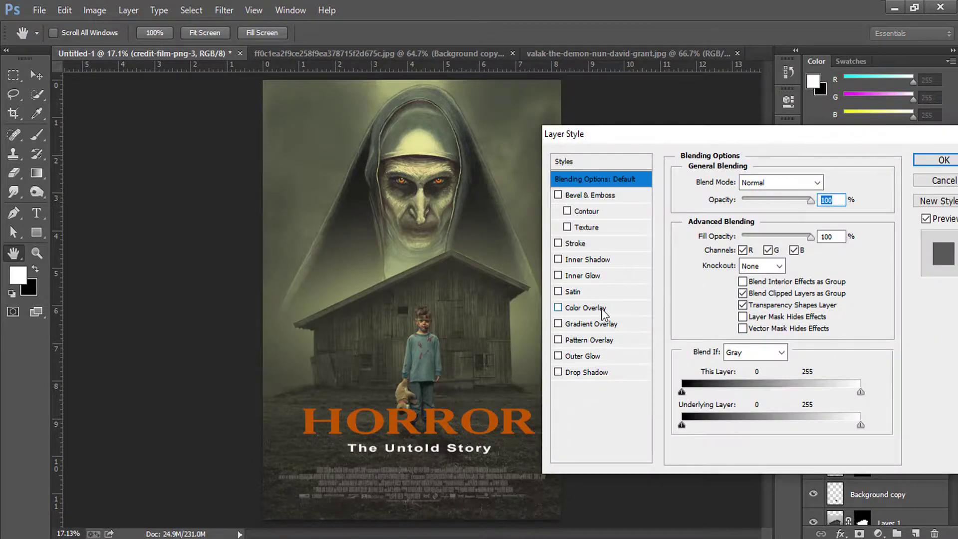
click(585, 308)
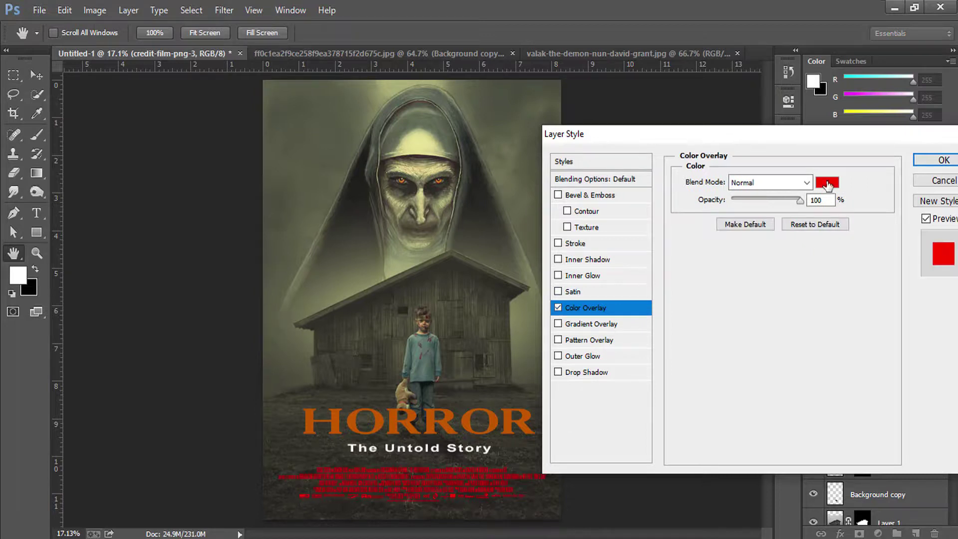
click(827, 185)
click(520, 228)
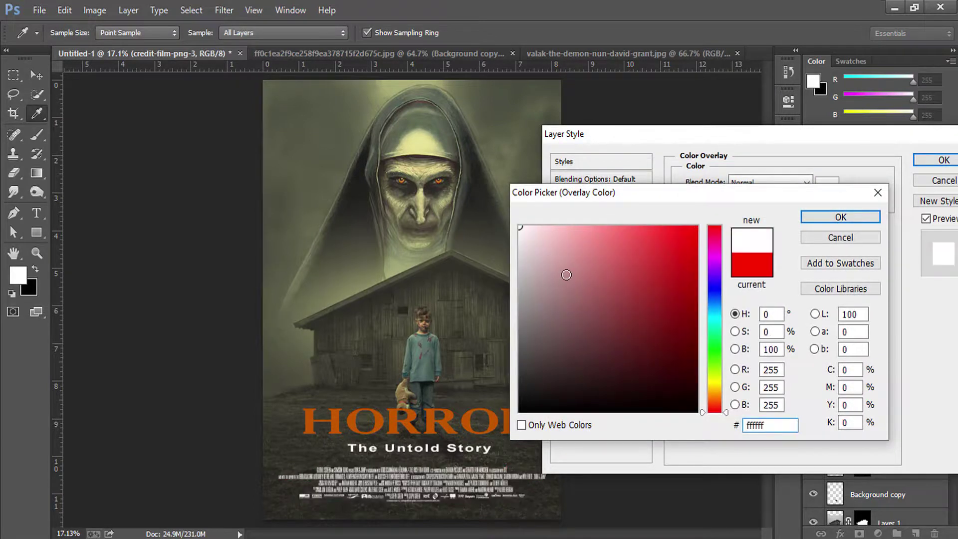
drag(566, 275, 513, 249)
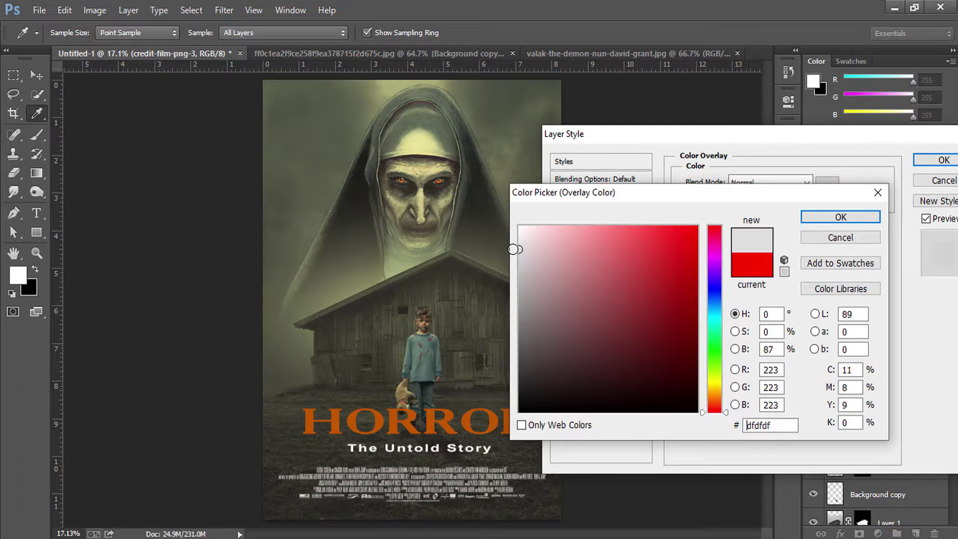
click(943, 159)
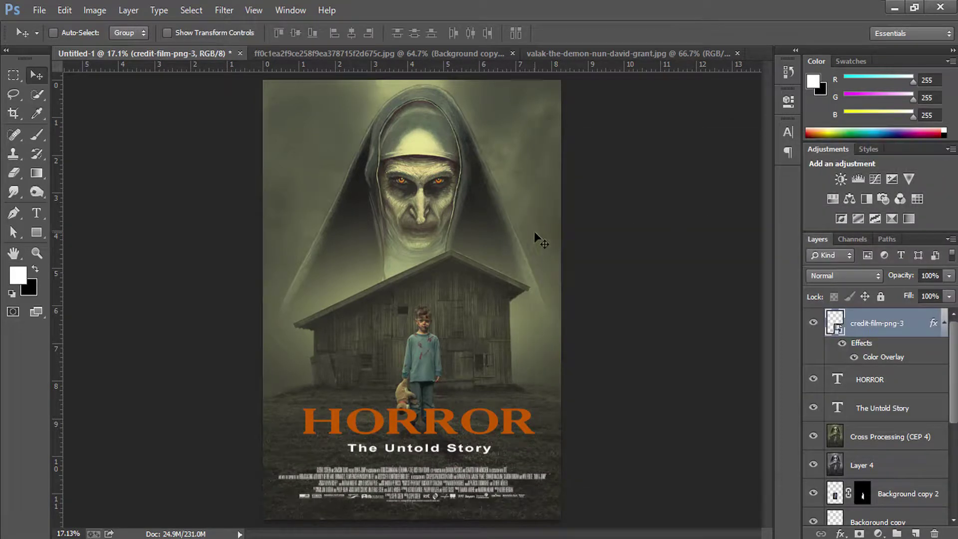
Brighten the orange colour of the HORROR title text.
click(37, 213)
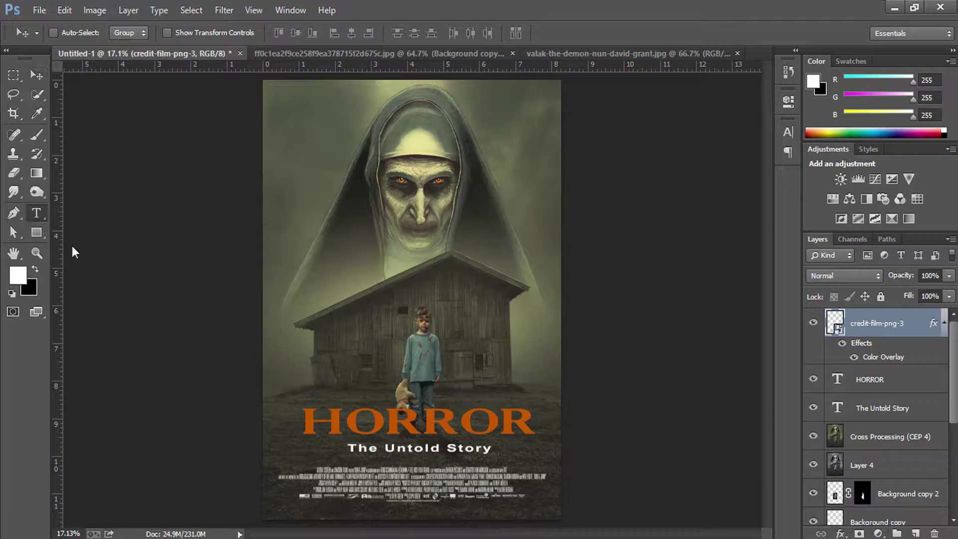
click(324, 423)
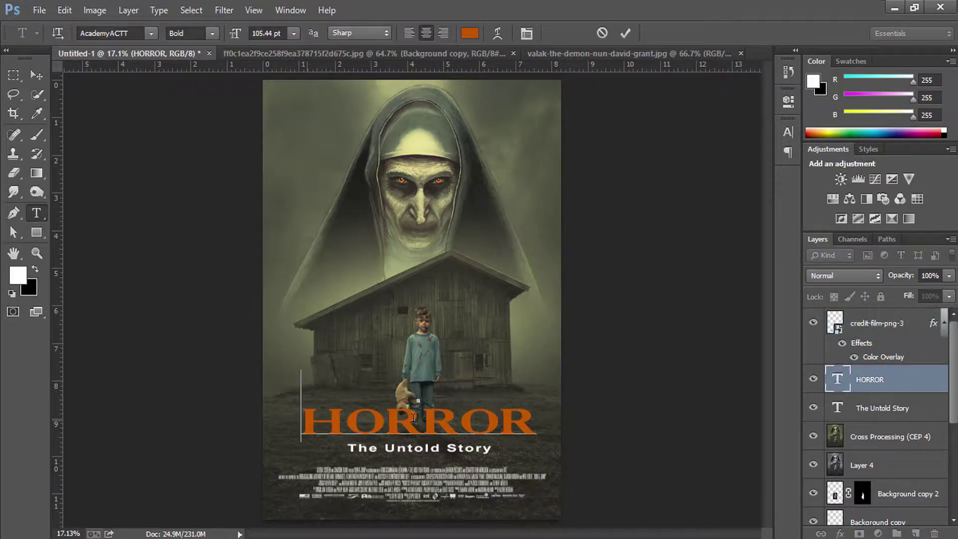
drag(302, 422, 557, 422)
click(469, 32)
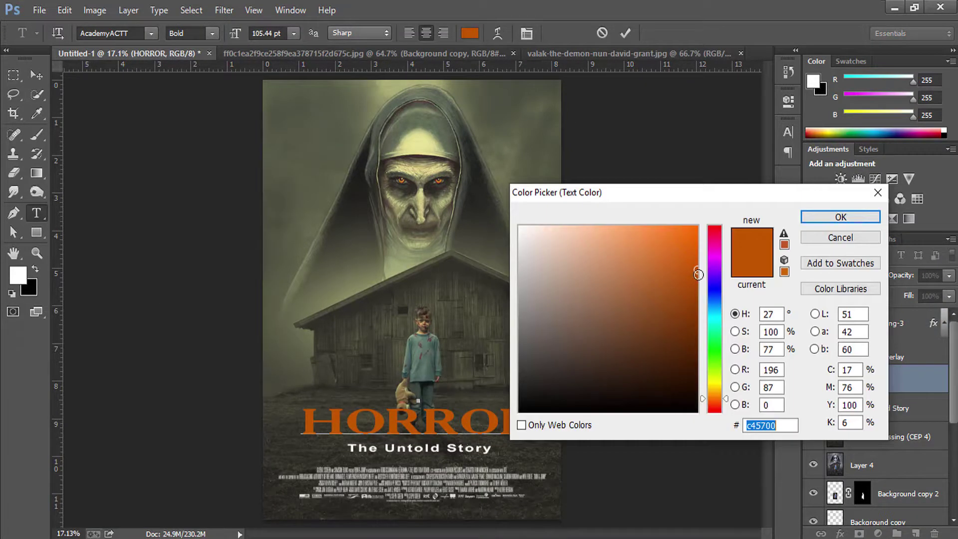
drag(696, 266, 695, 246)
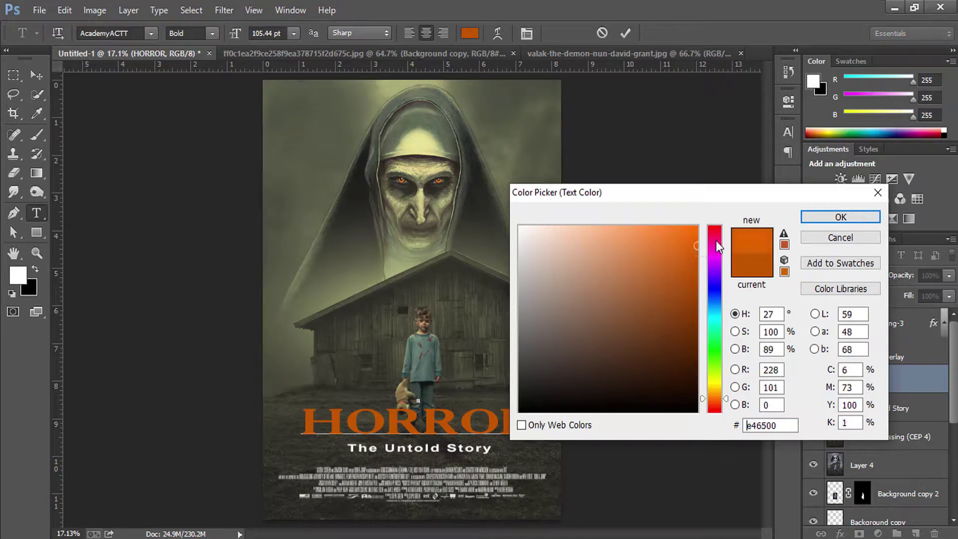
click(824, 219)
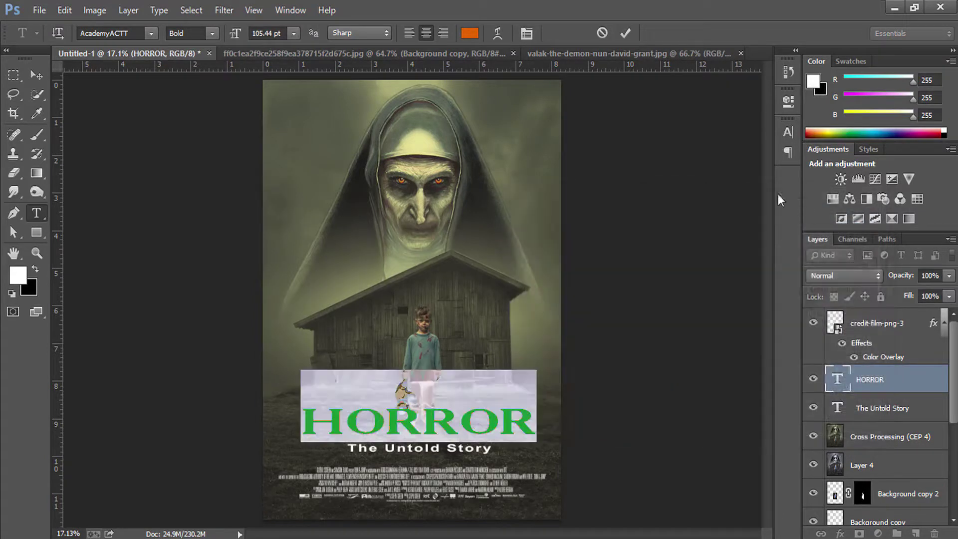
click(627, 34)
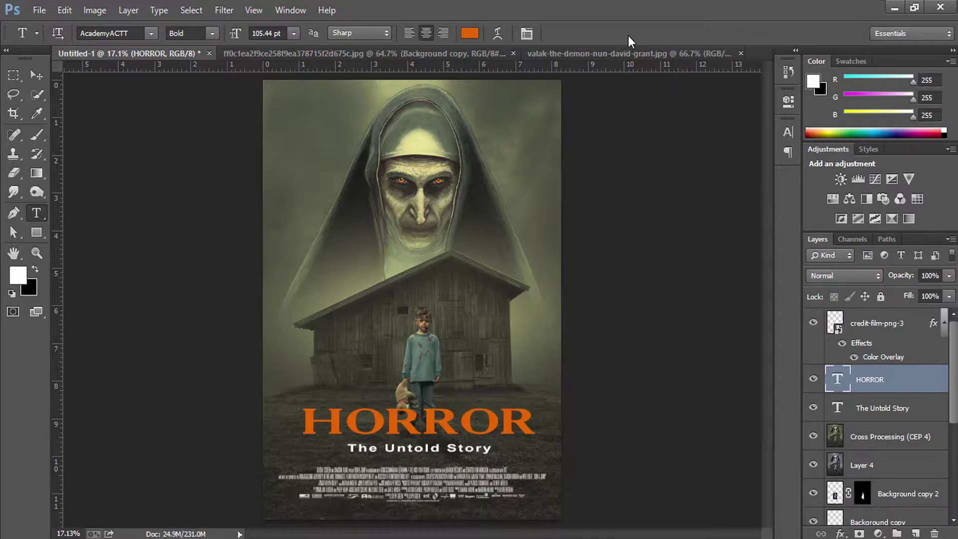
Add a new empty layer above the credit-film-png-3 credits layer.
click(35, 73)
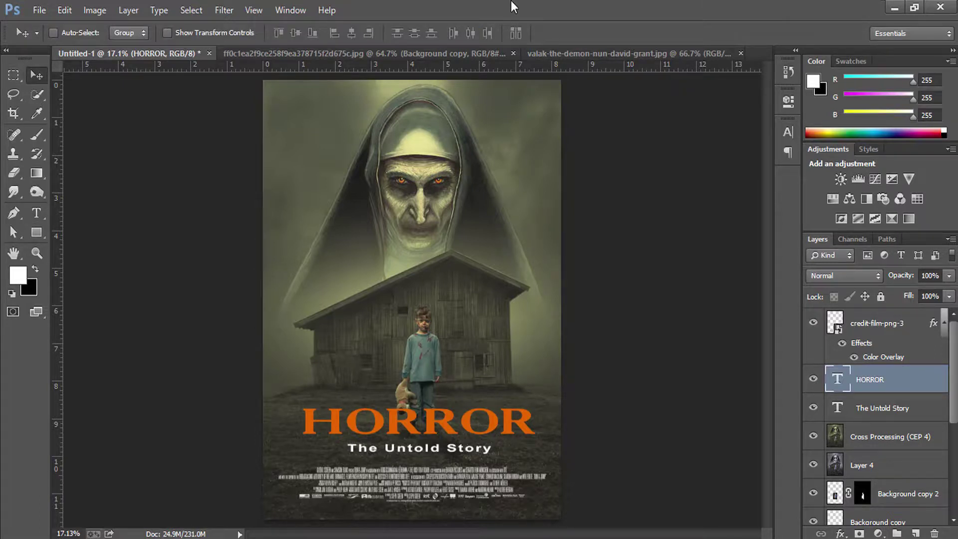
click(891, 333)
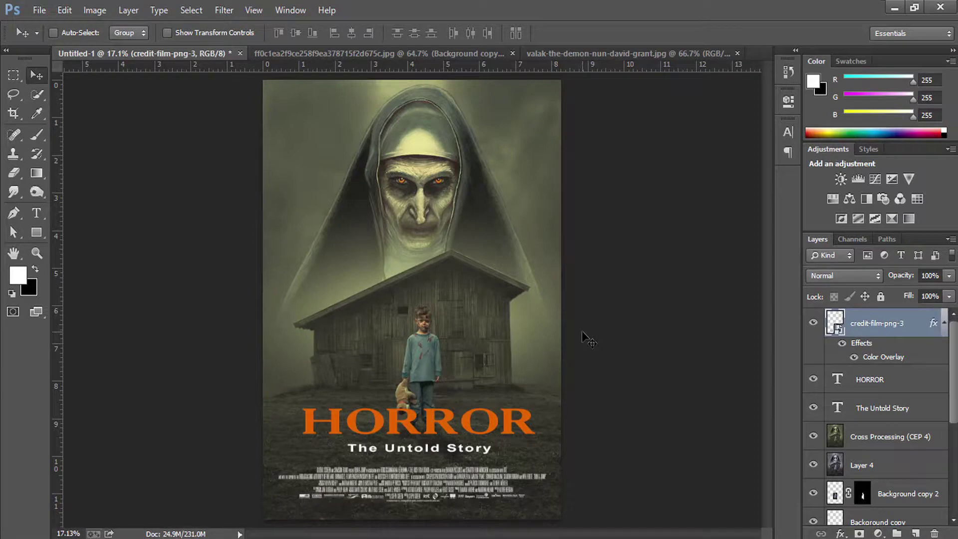
click(915, 533)
Apply Image with Layer: Merged into Layer 5, then launch the Camera Raw Filter on it.
click(92, 10)
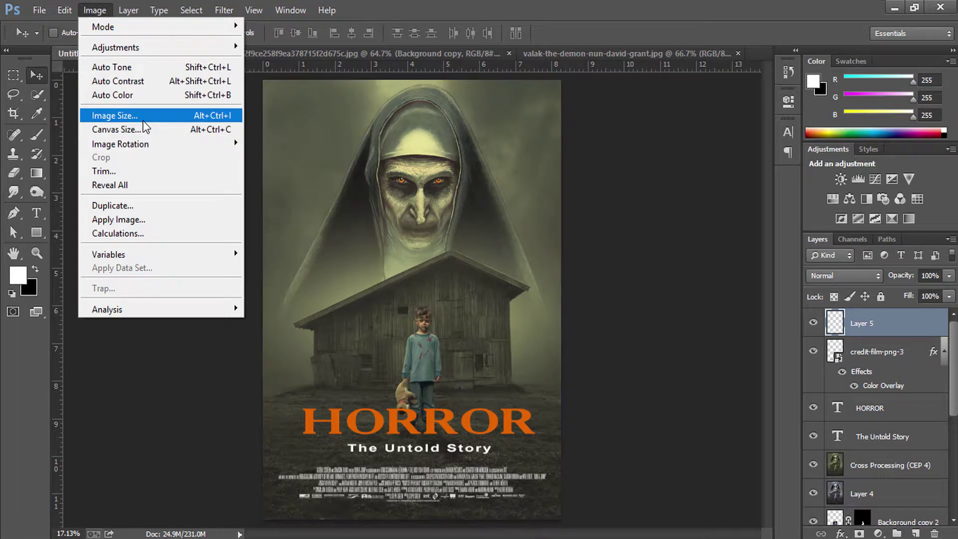
click(132, 220)
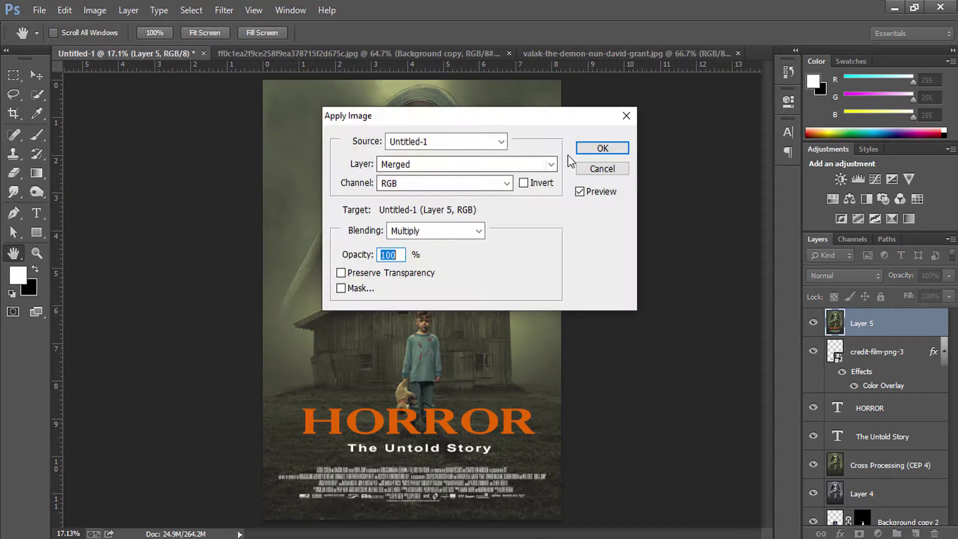
click(601, 148)
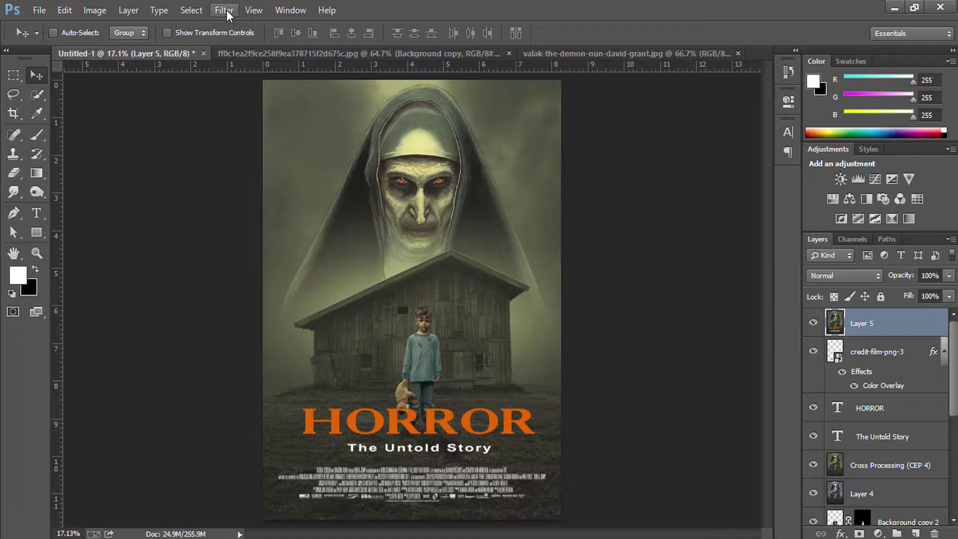
click(224, 10)
click(244, 103)
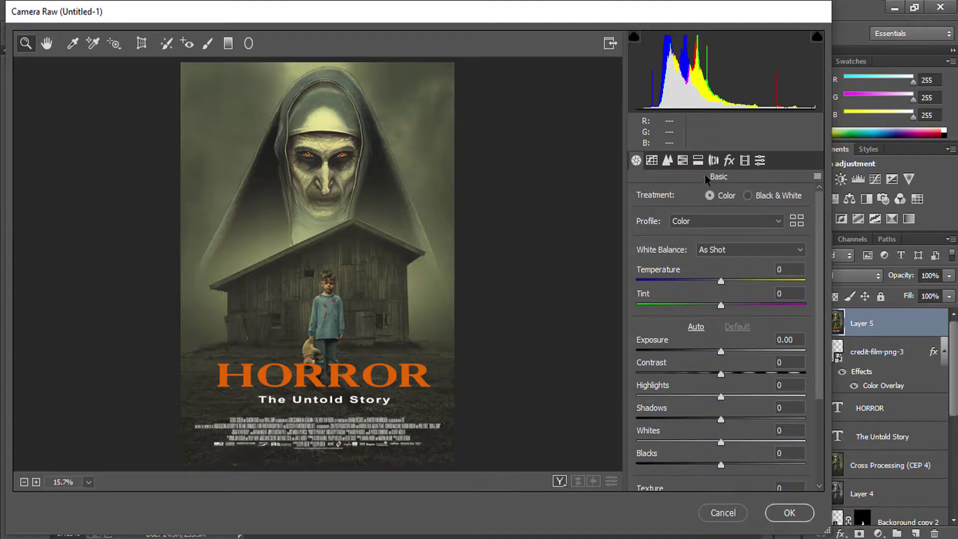
Give the highlights a split-toning tint via hue and saturation, and raise the sharpening amount.
click(698, 161)
drag(641, 242, 673, 250)
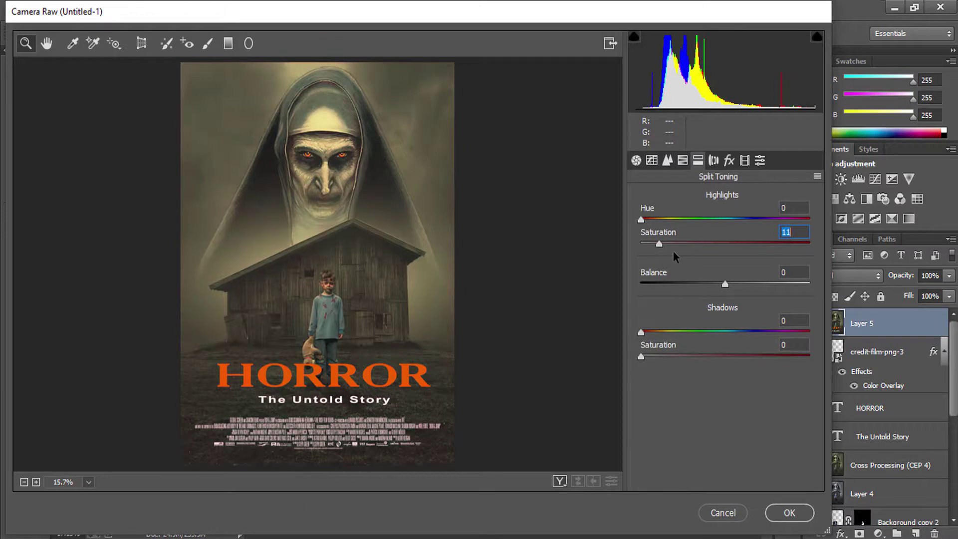
mouse_move(641, 220)
mouse_down()
mouse_move(687, 220)
mouse_move(657, 235)
mouse_up()
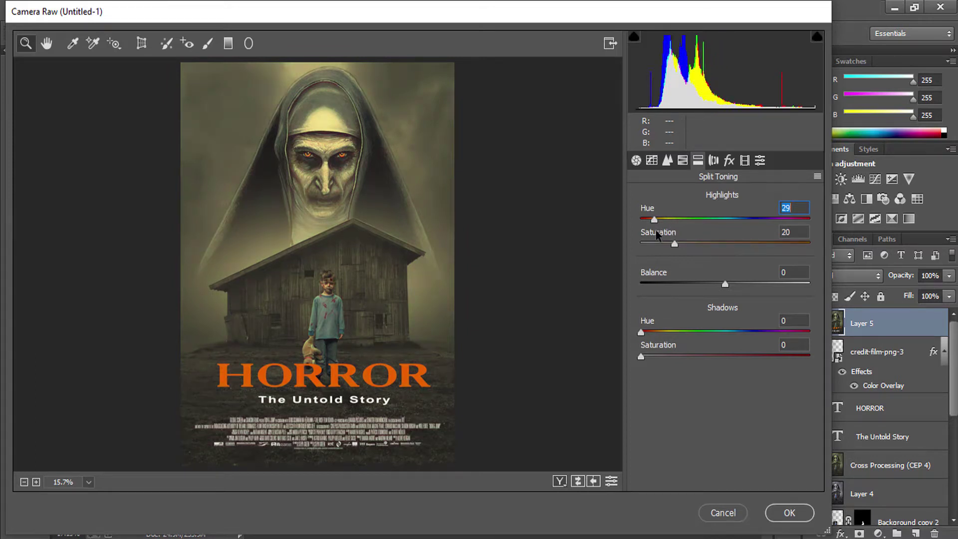
mouse_move(674, 244)
mouse_down()
mouse_move(633, 249)
mouse_move(667, 250)
mouse_up()
click(682, 160)
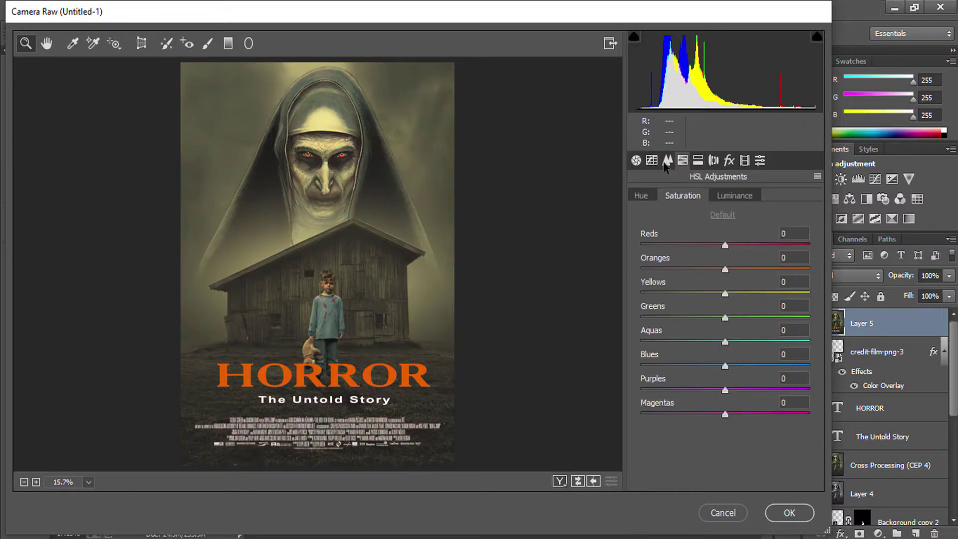
drag(637, 223, 693, 221)
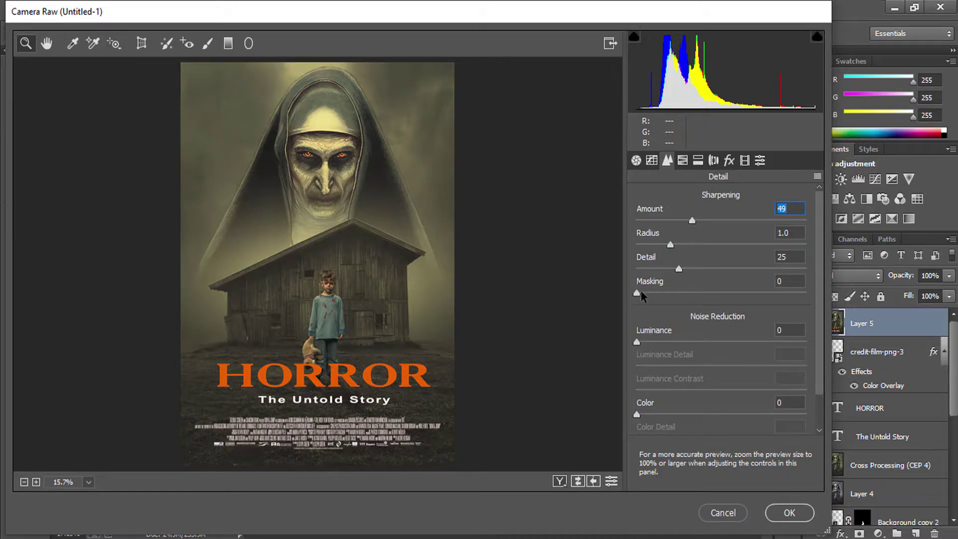
Set the tone curve to Highlights +18, Lights +8, Darks -23 and apply the Camera Raw edits.
click(650, 161)
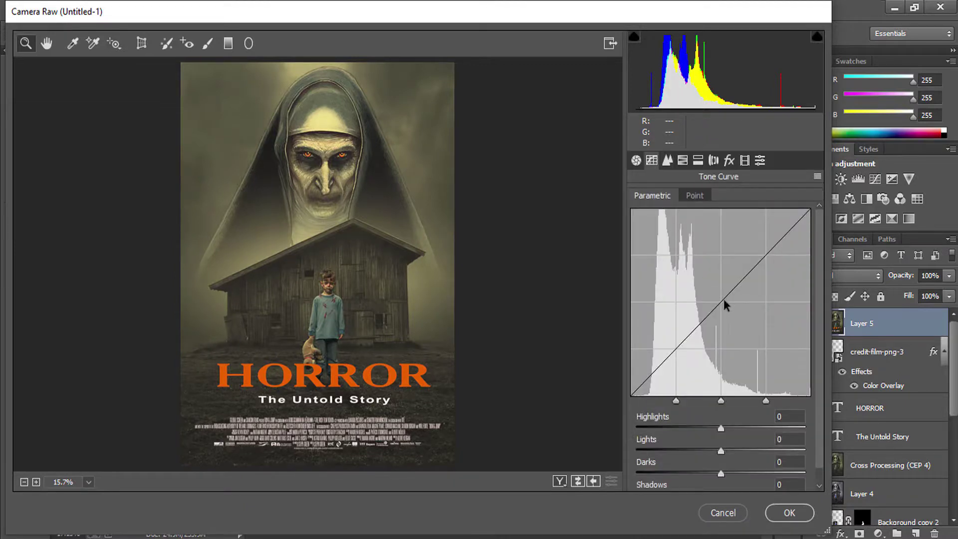
mouse_move(721, 452)
mouse_down()
mouse_move(738, 452)
mouse_move(735, 428)
mouse_move(700, 474)
mouse_up()
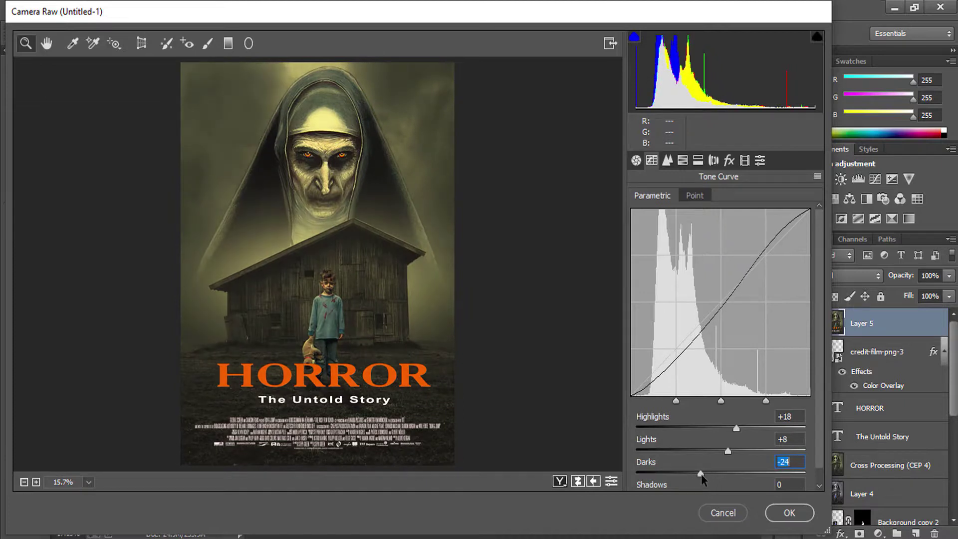
drag(701, 477, 702, 478)
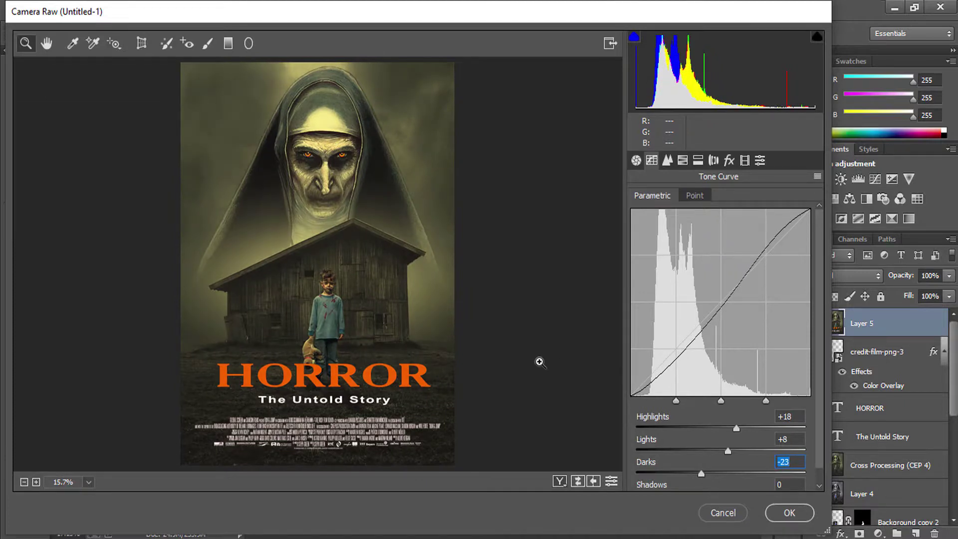
click(788, 513)
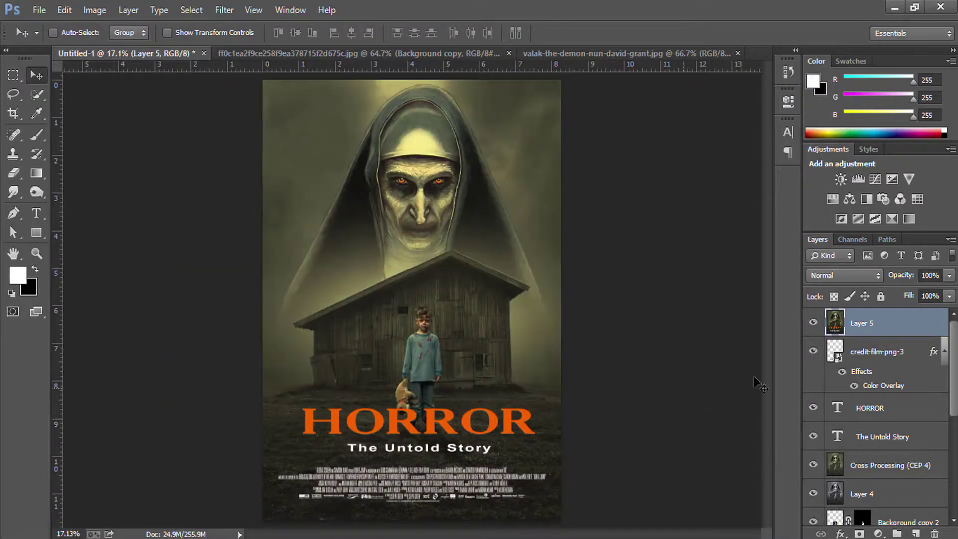
Add a Curves adjustment layer with the midpoint pulled slightly down to gently darken the poster.
click(878, 534)
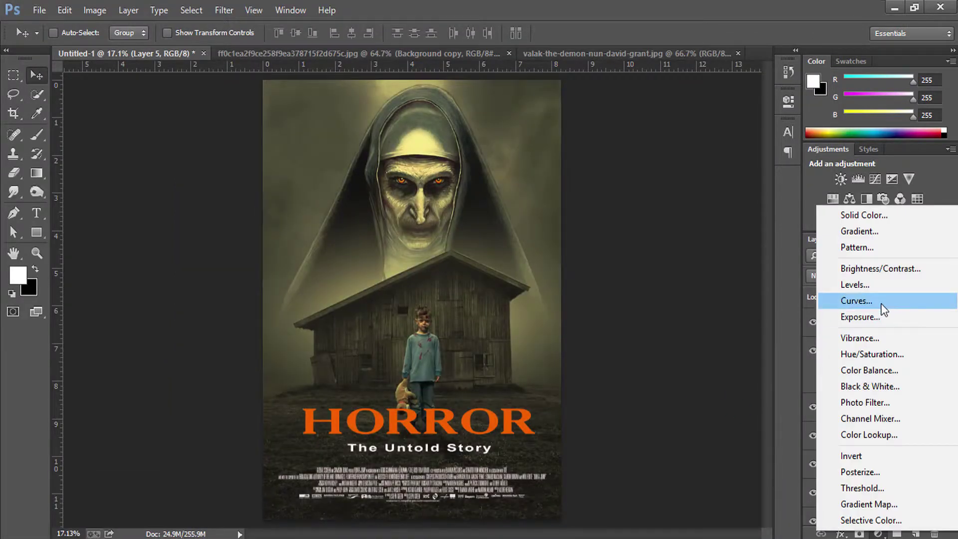
click(838, 301)
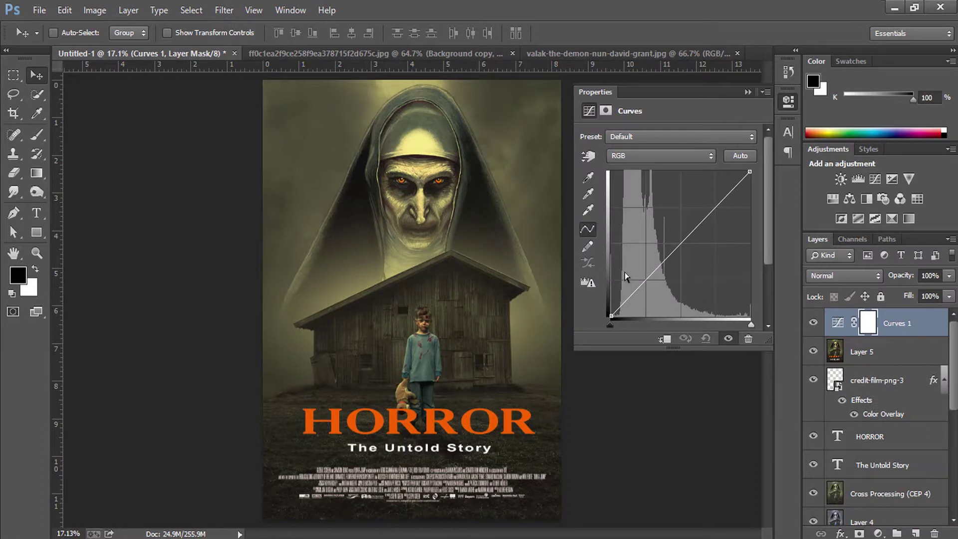
drag(685, 243, 694, 251)
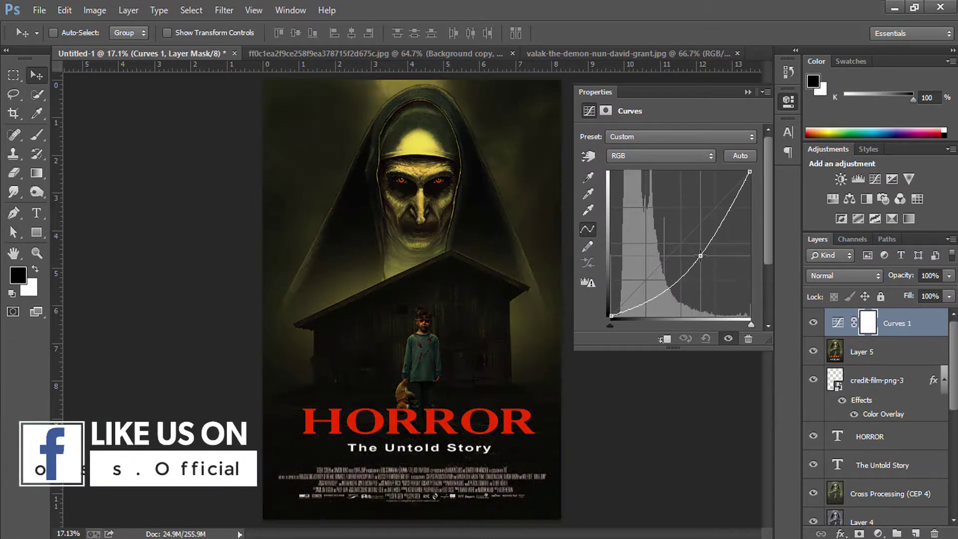
mouse_move(695, 251)
mouse_down()
mouse_move(675, 230)
mouse_move(693, 246)
mouse_up()
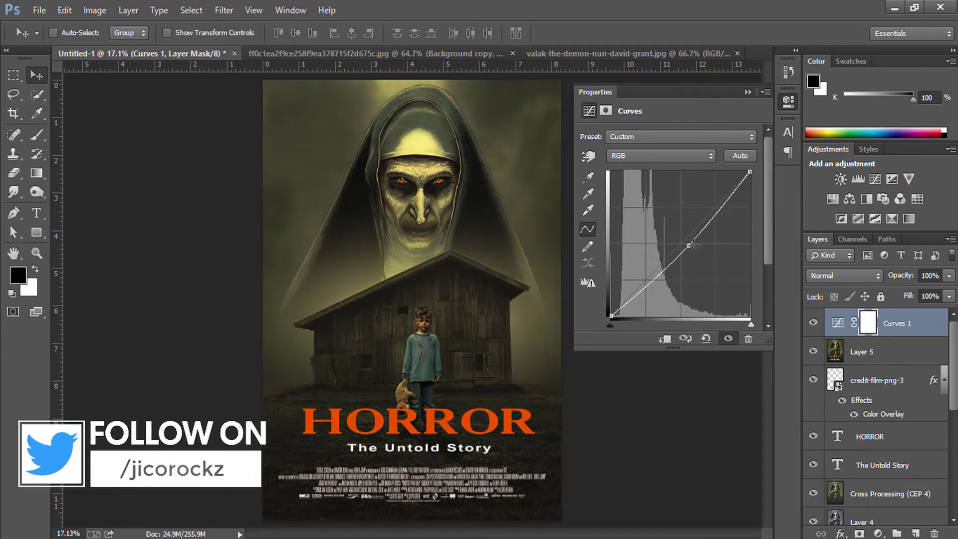
click(788, 100)
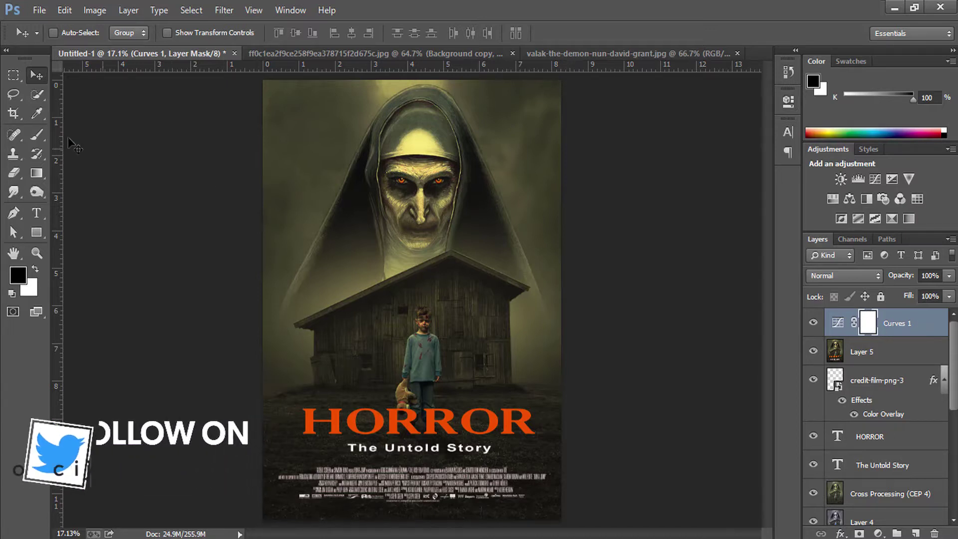
Paint black on the Curves 1 mask over the nun's face, the barn and the lower-left area.
click(36, 134)
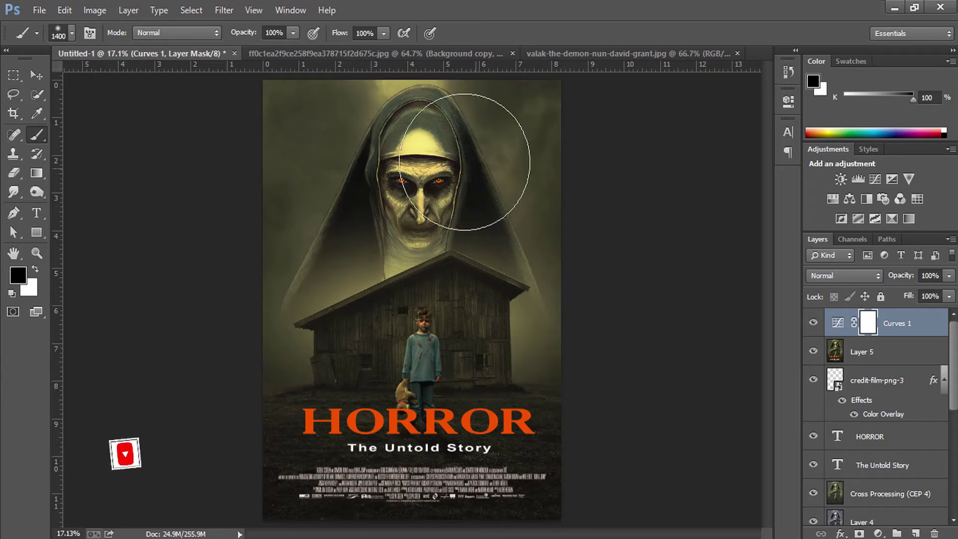
drag(493, 115, 414, 160)
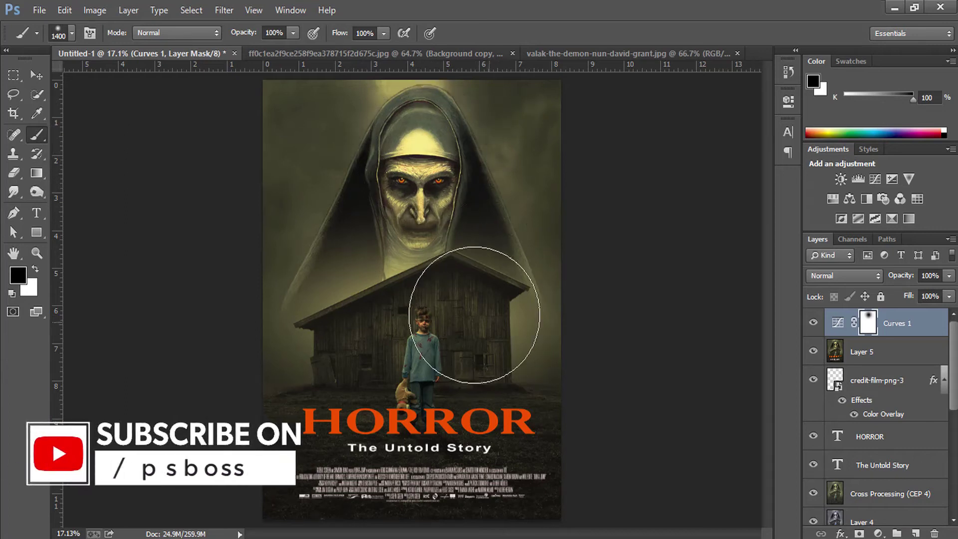
click(474, 315)
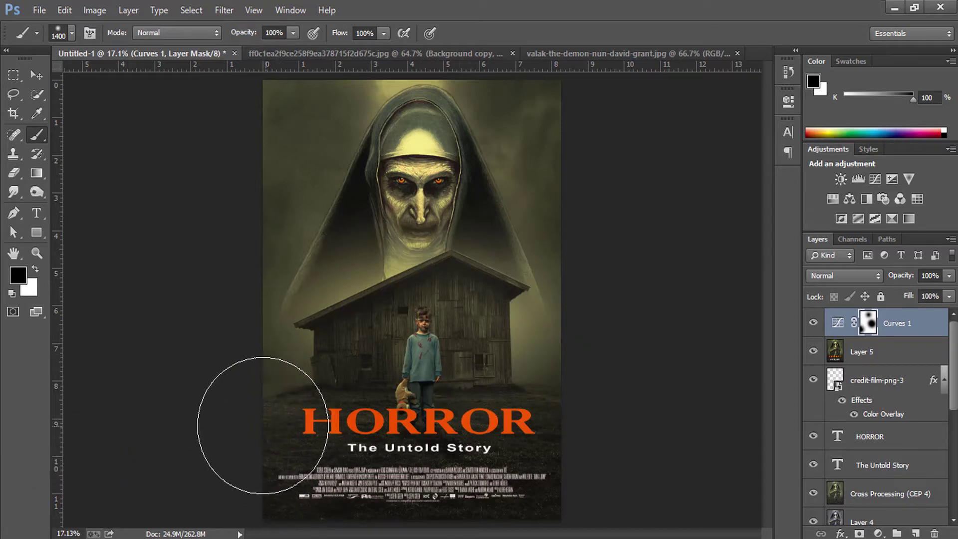
click(544, 505)
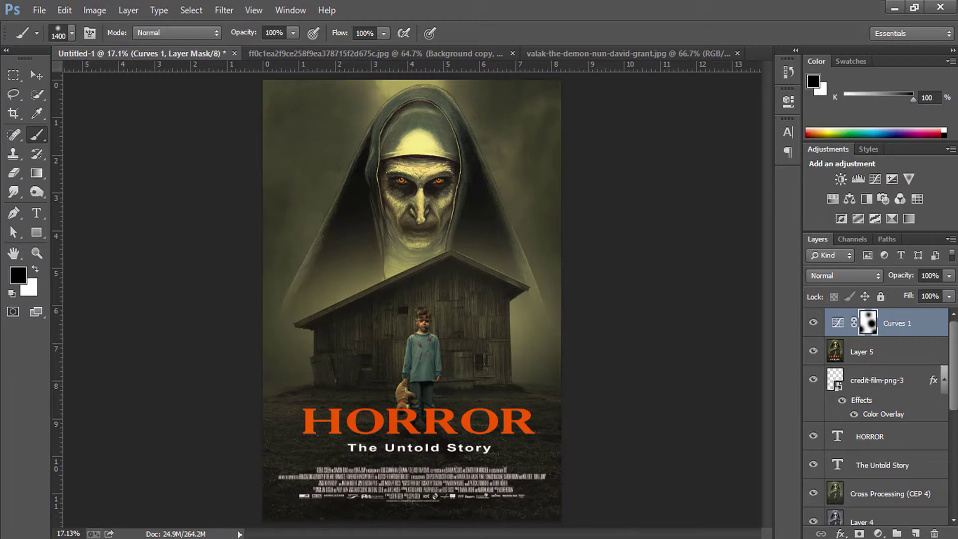
drag(495, 321, 502, 317)
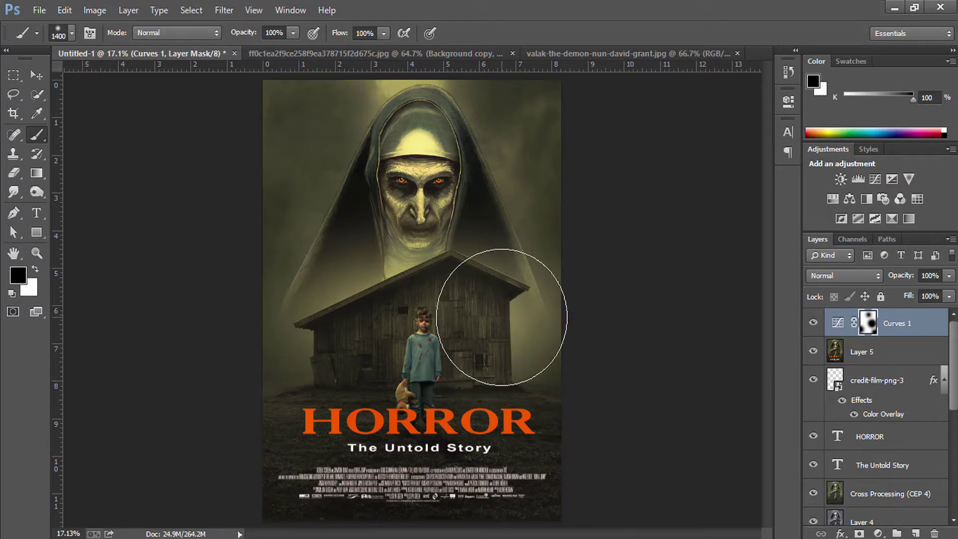
drag(364, 193, 331, 181)
drag(499, 144, 497, 143)
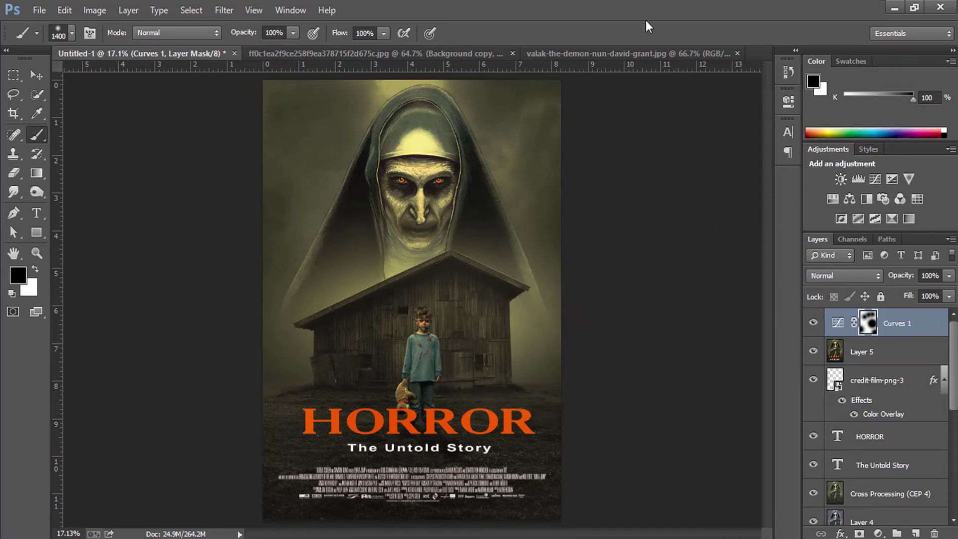
click(36, 75)
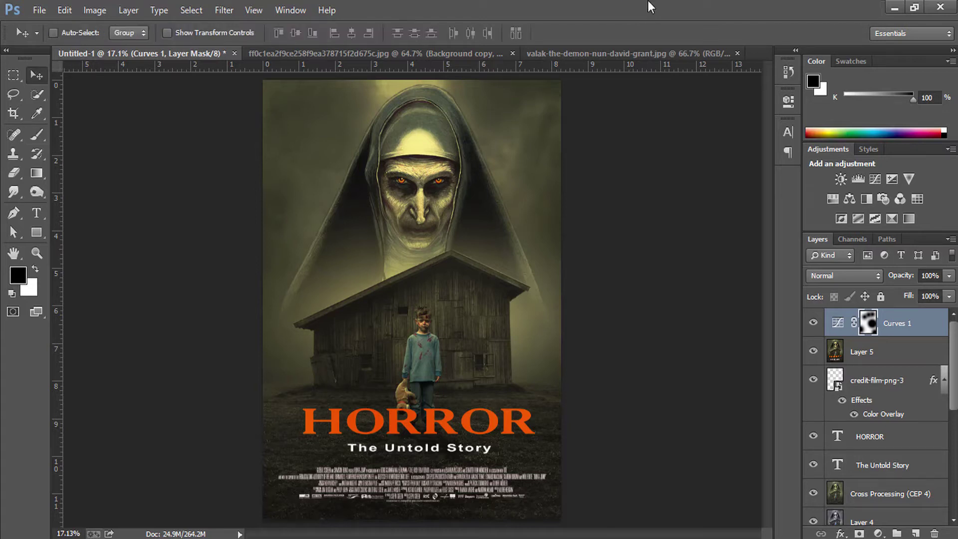